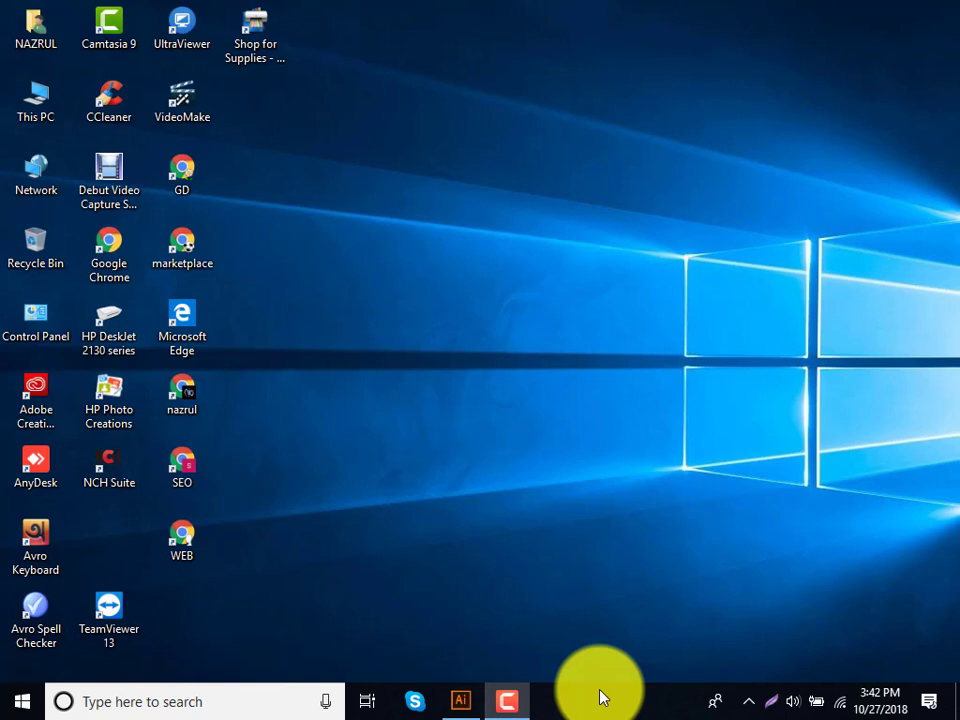
Launch Adobe Illustrator from the taskbar to reach its start screen with recent files.
left_click(481, 708)
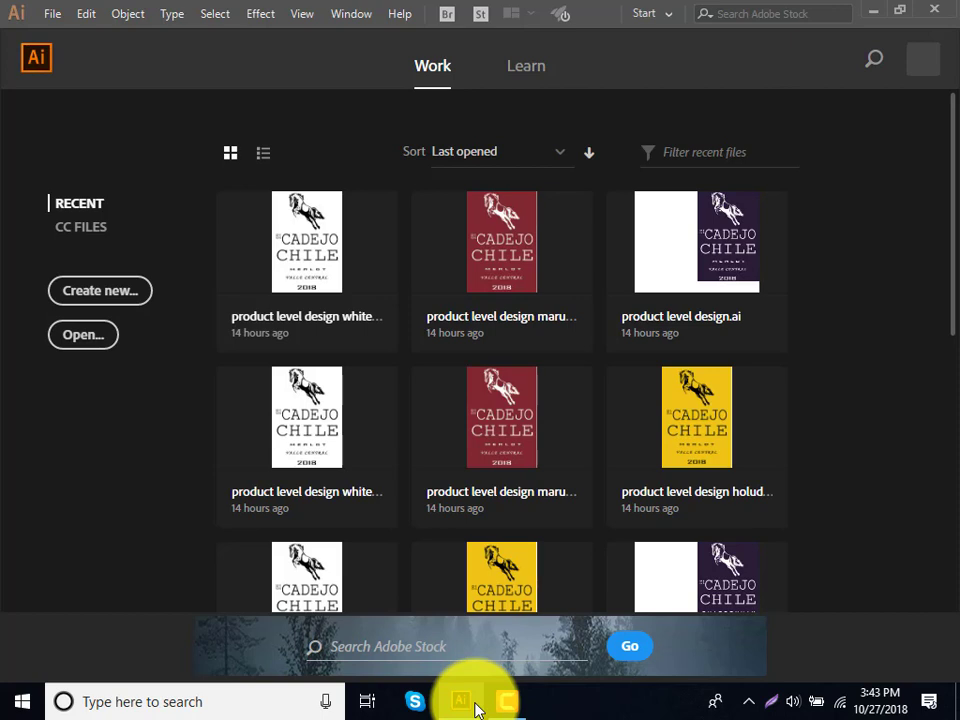
Create a new 1366 x 768 px document, Untitled-1, from the Web presets.
left_click(57, 10)
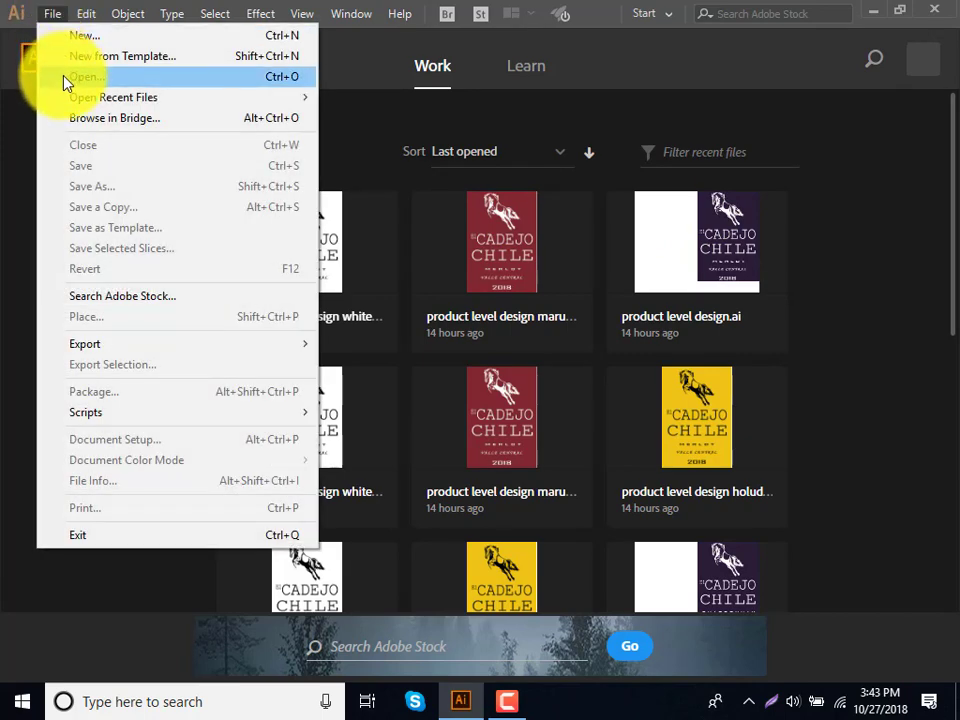
left_click(58, 18)
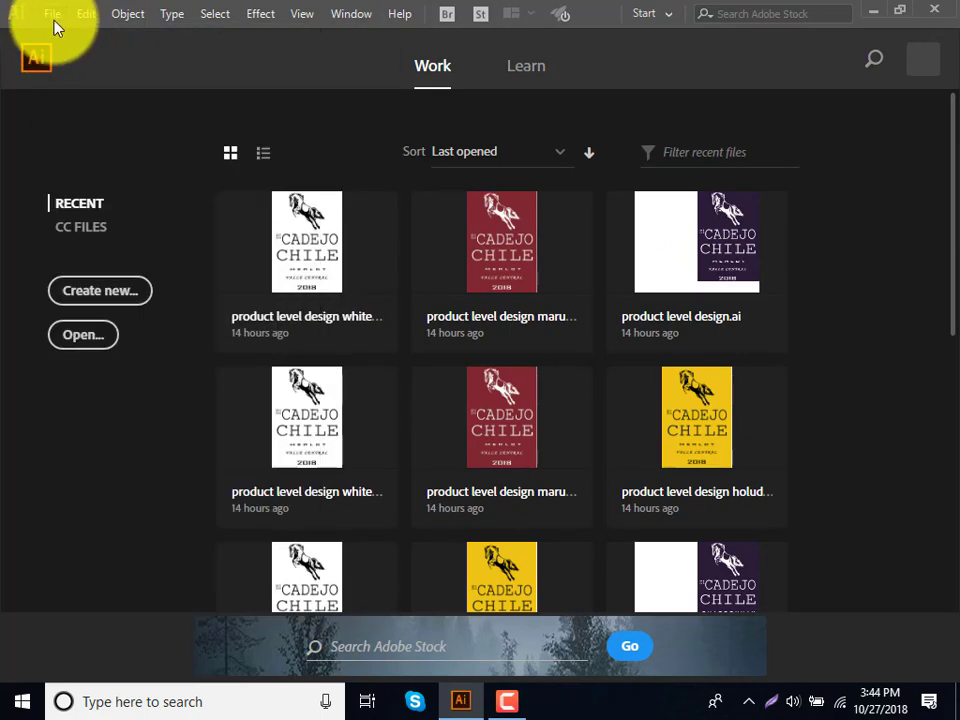
left_click(54, 16)
left_click(70, 35)
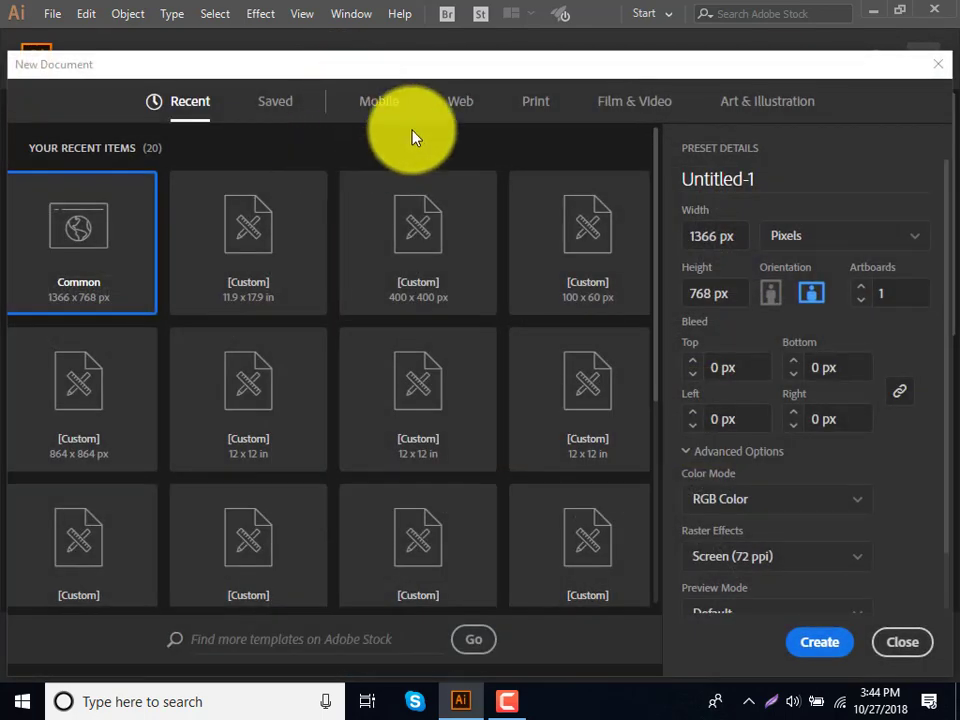
left_click(462, 104)
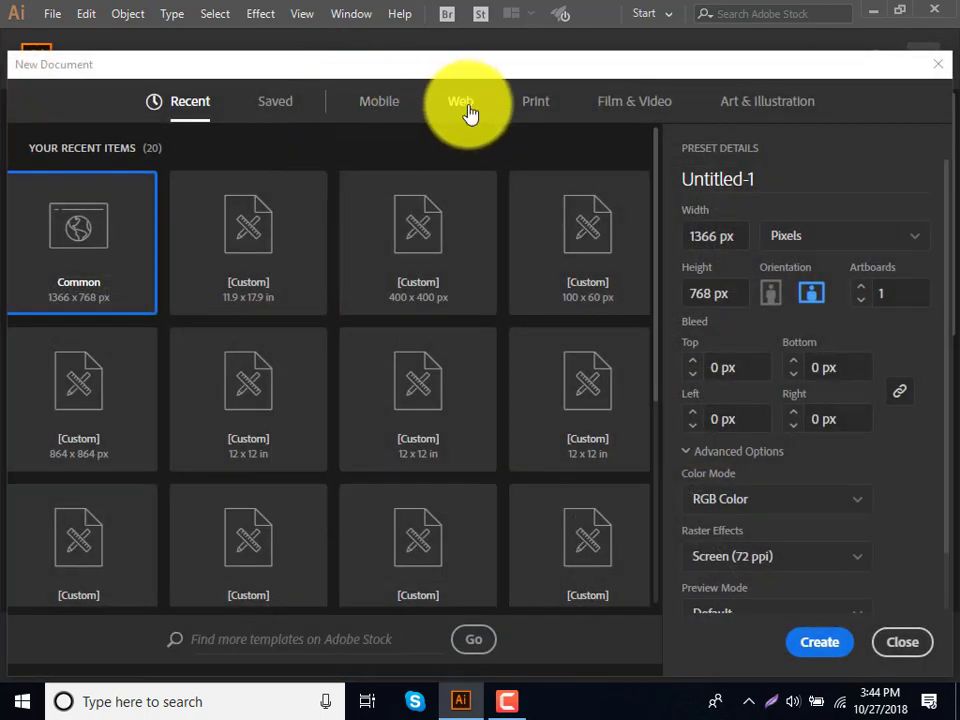
key("Escape")
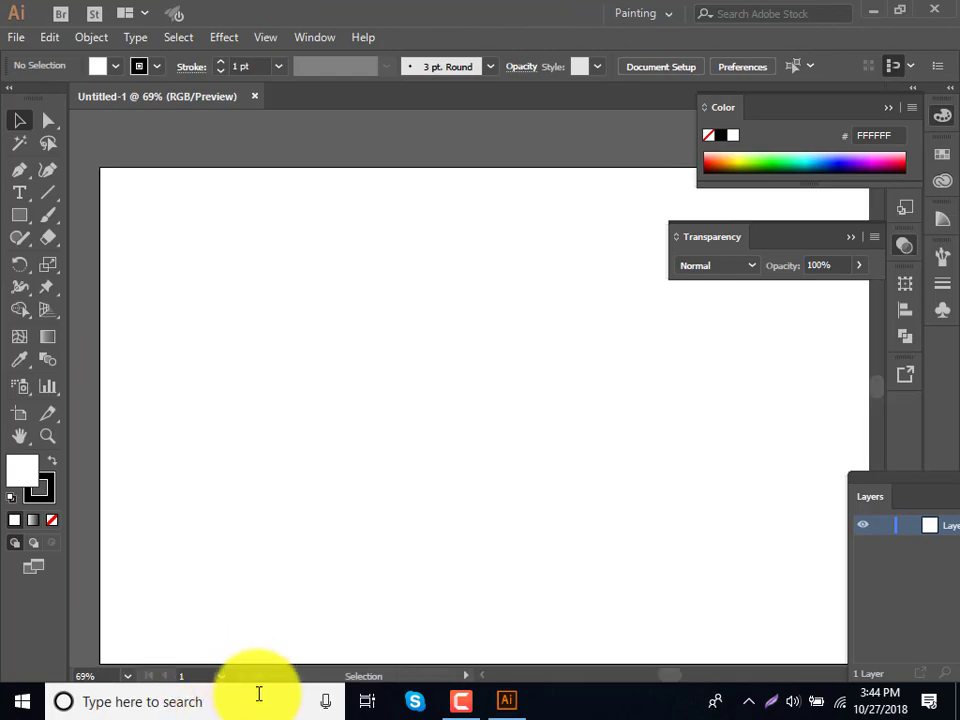
Open Chrome, close the Facebook tab, and Google 'logo size' in a new tab.
key("super+d")
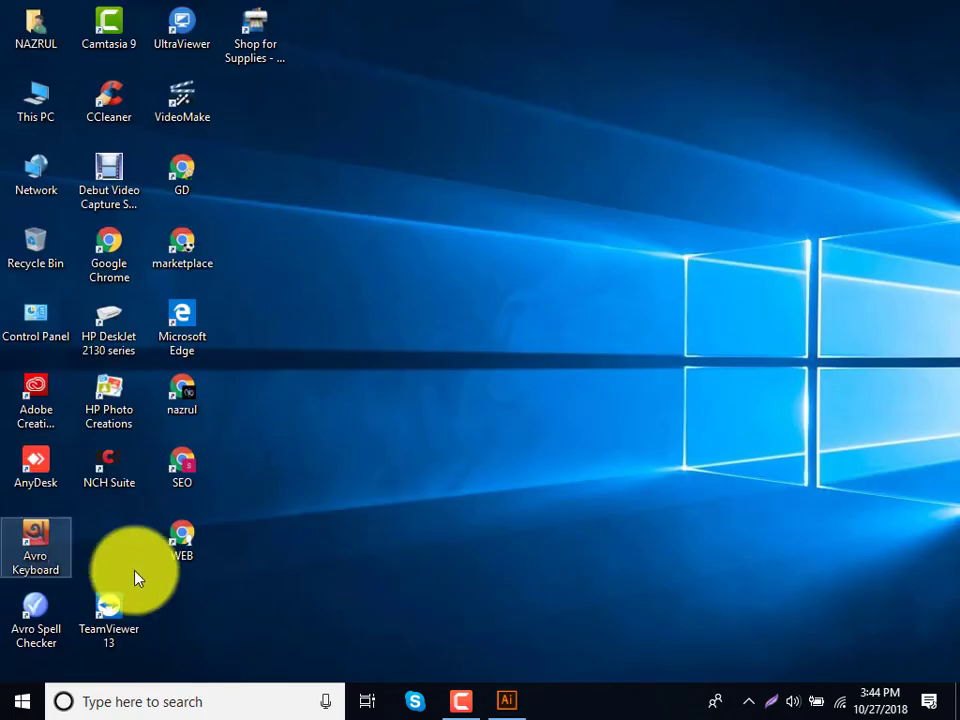
double_click(181, 414)
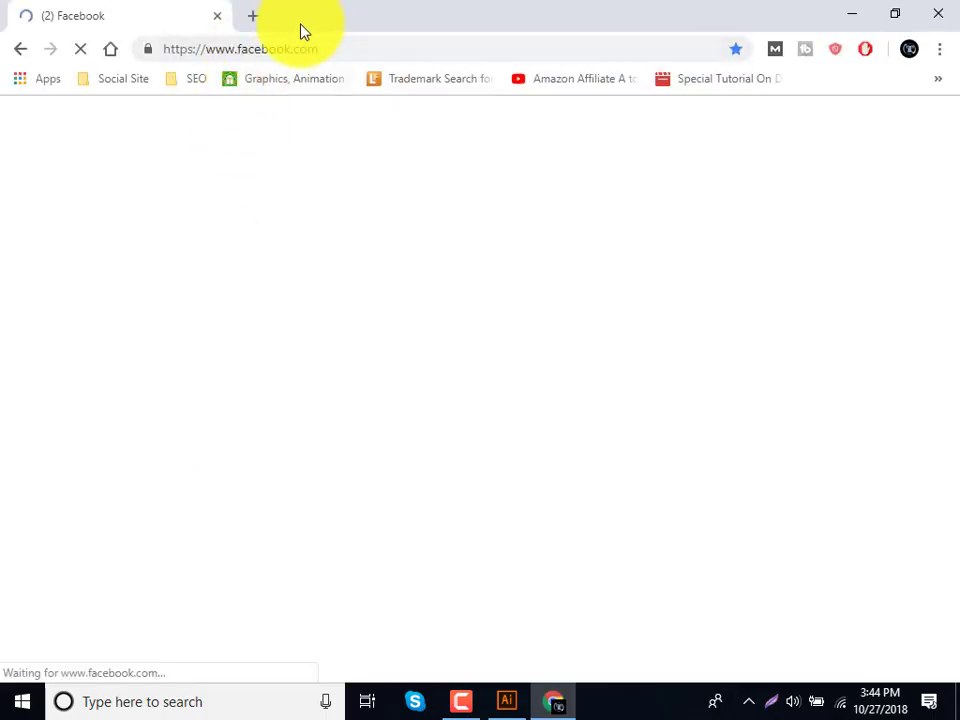
left_click(253, 15)
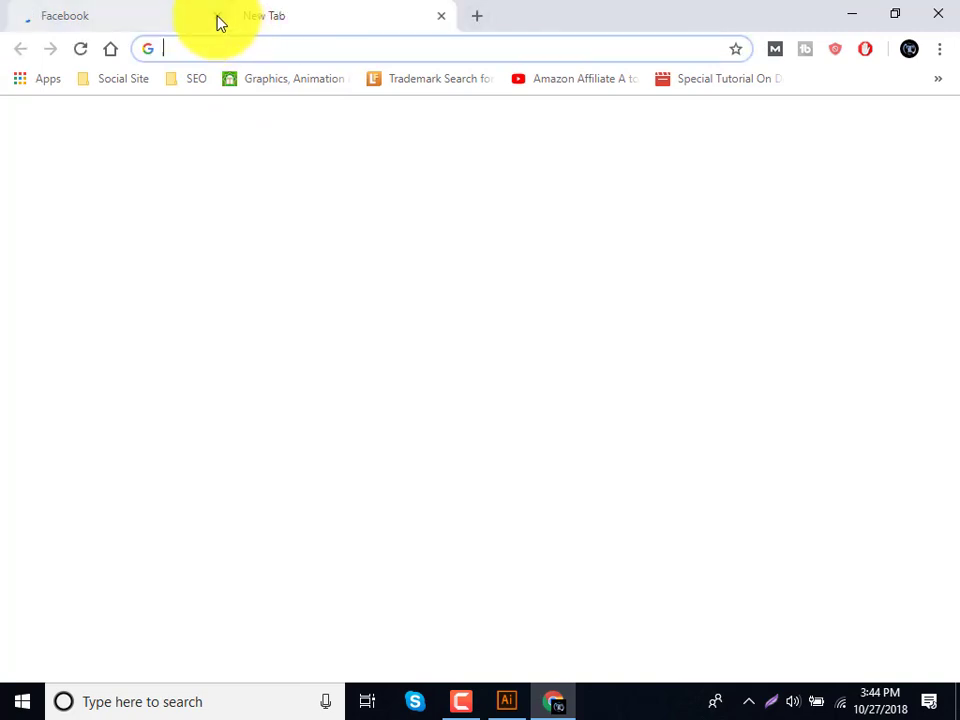
left_click(216, 17)
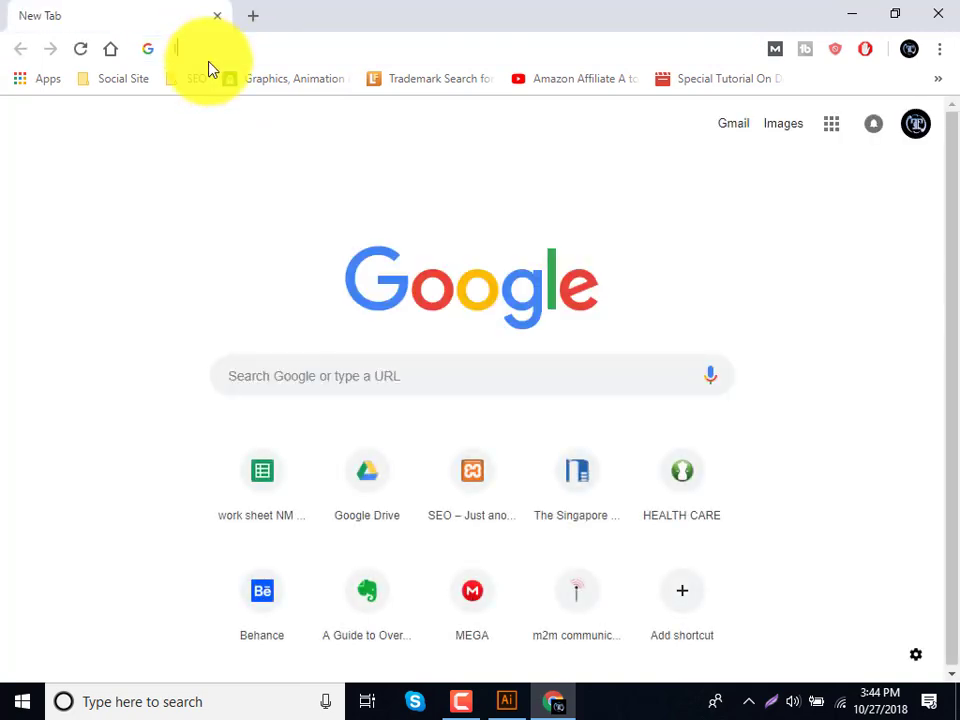
type("logo siz")
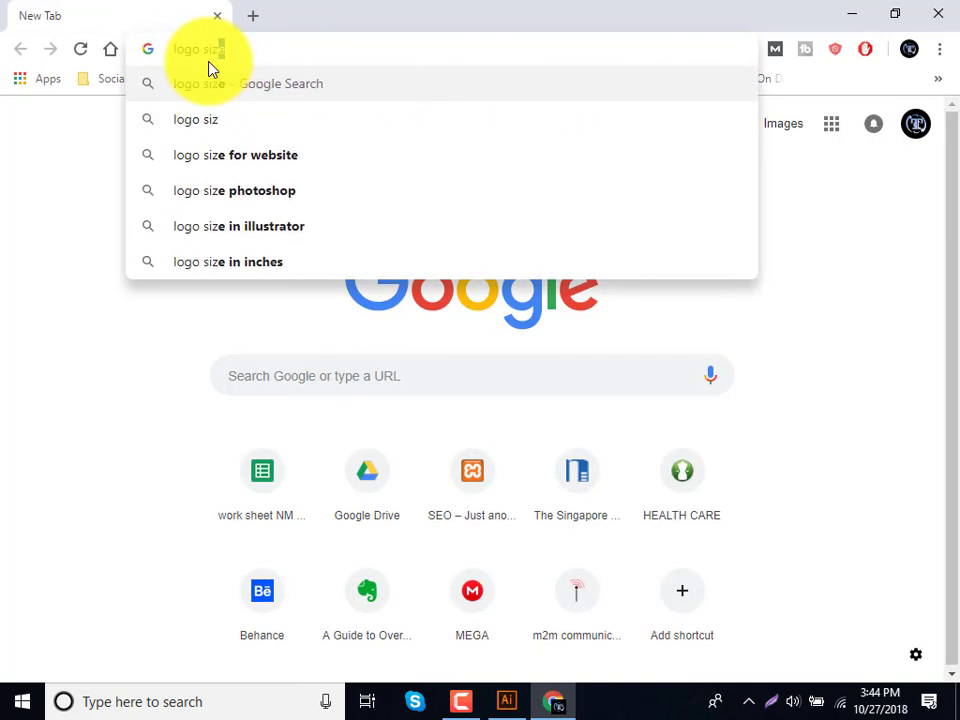
type("e")
key("Return")
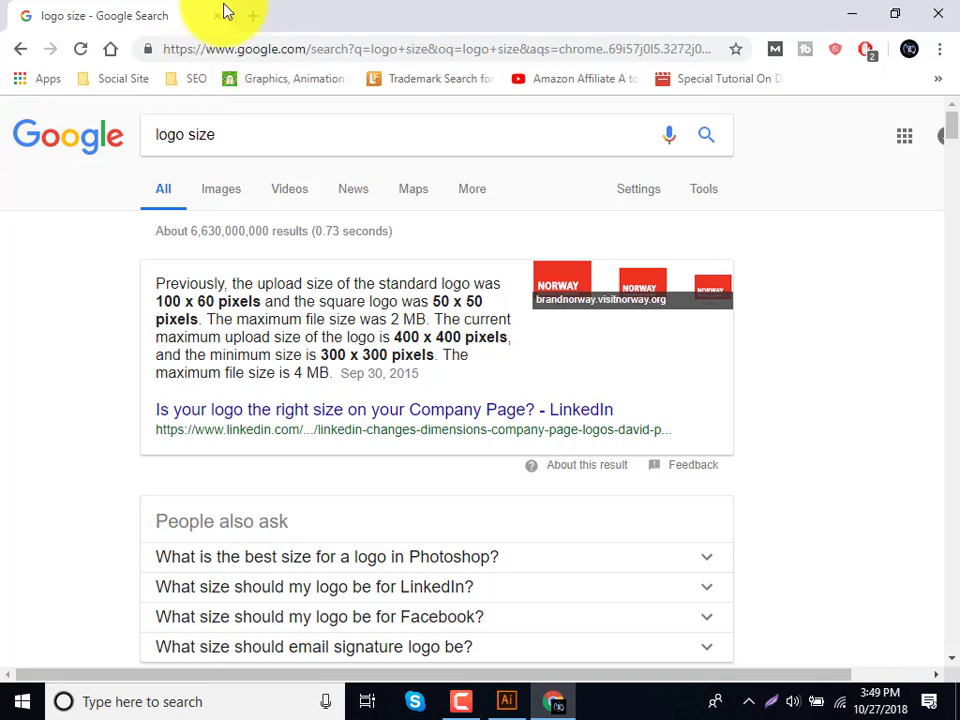
Load youtube.com in a new browser tab.
left_click(258, 20)
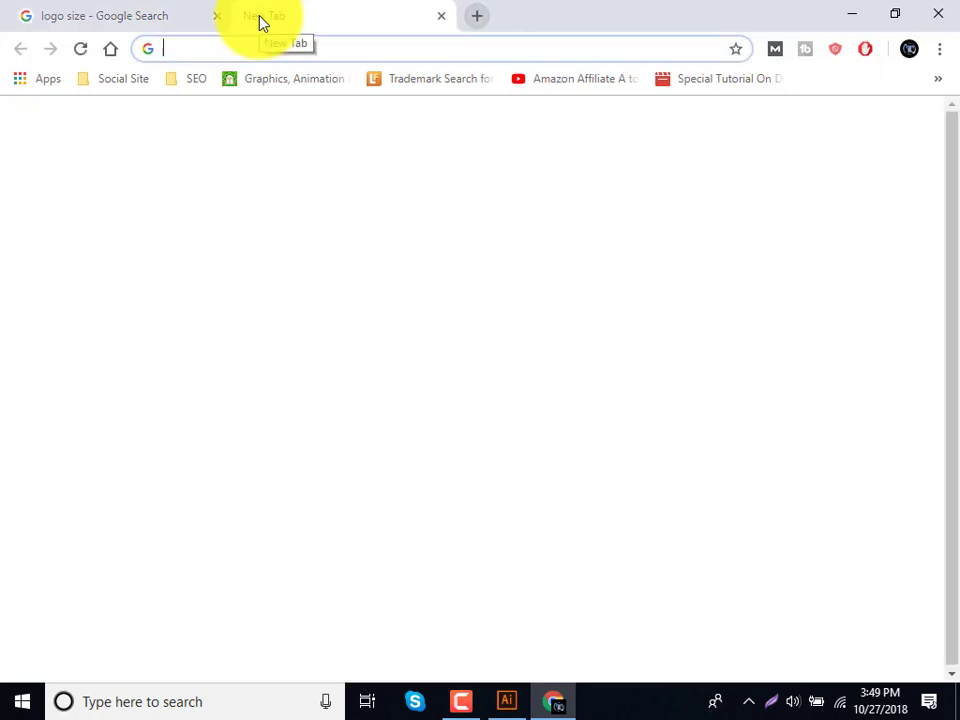
type("y")
key("Return")
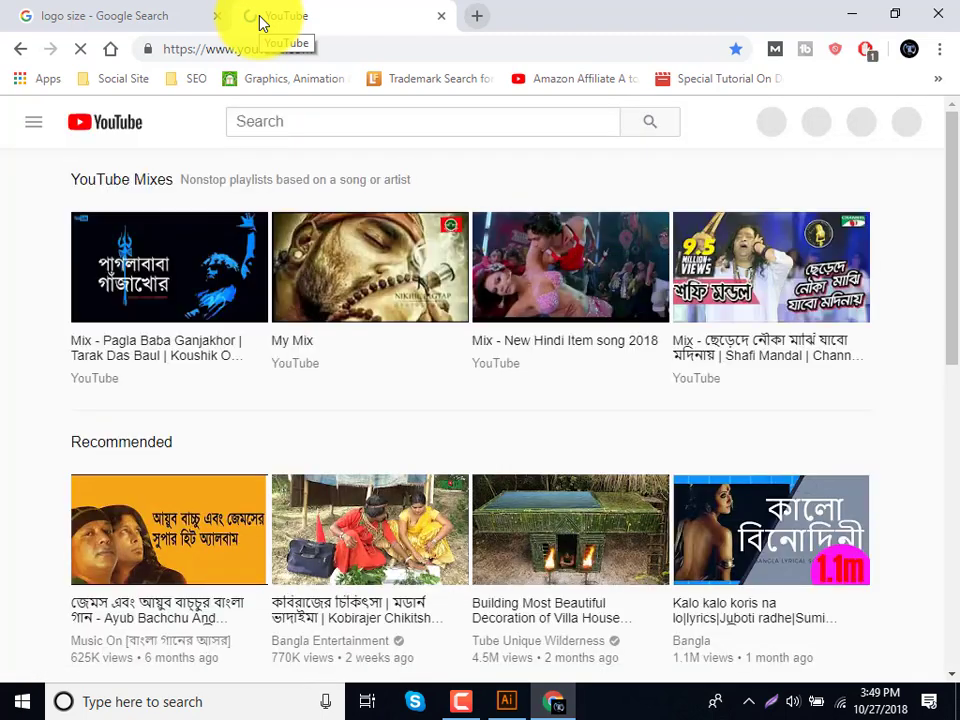
Search YouTube for 'how to make logo in illustrator cc'.
left_click(282, 123)
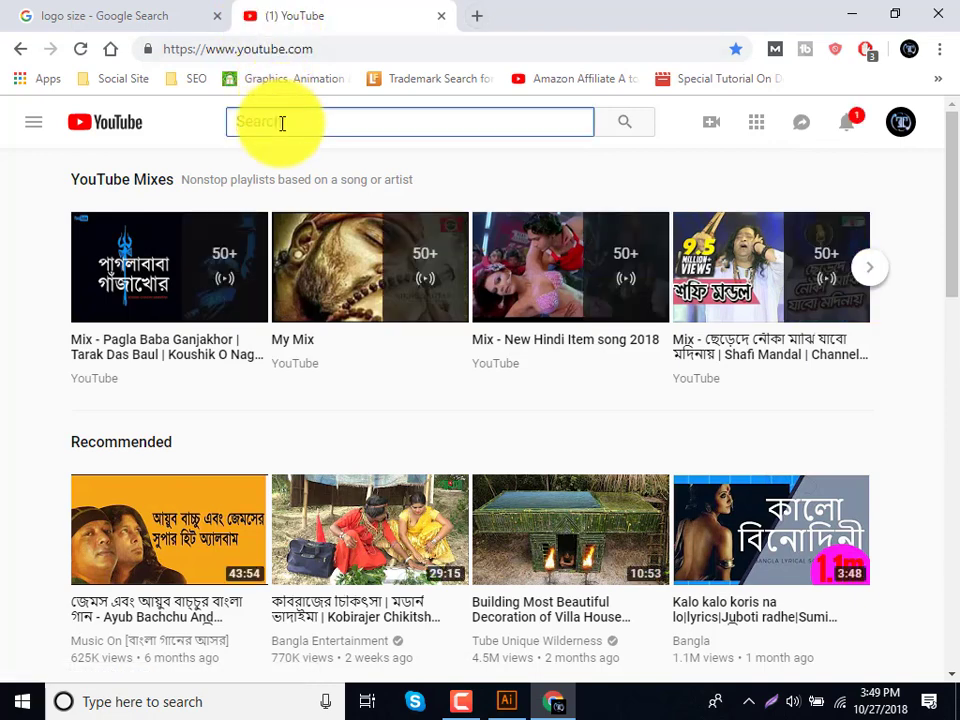
type("how to make ")
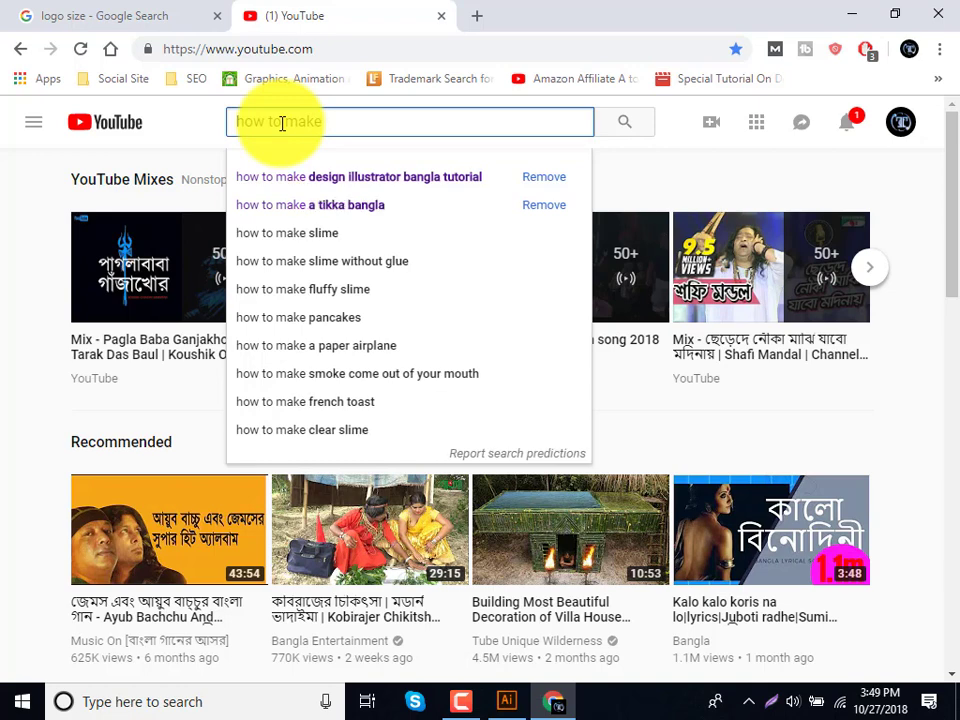
type("logo")
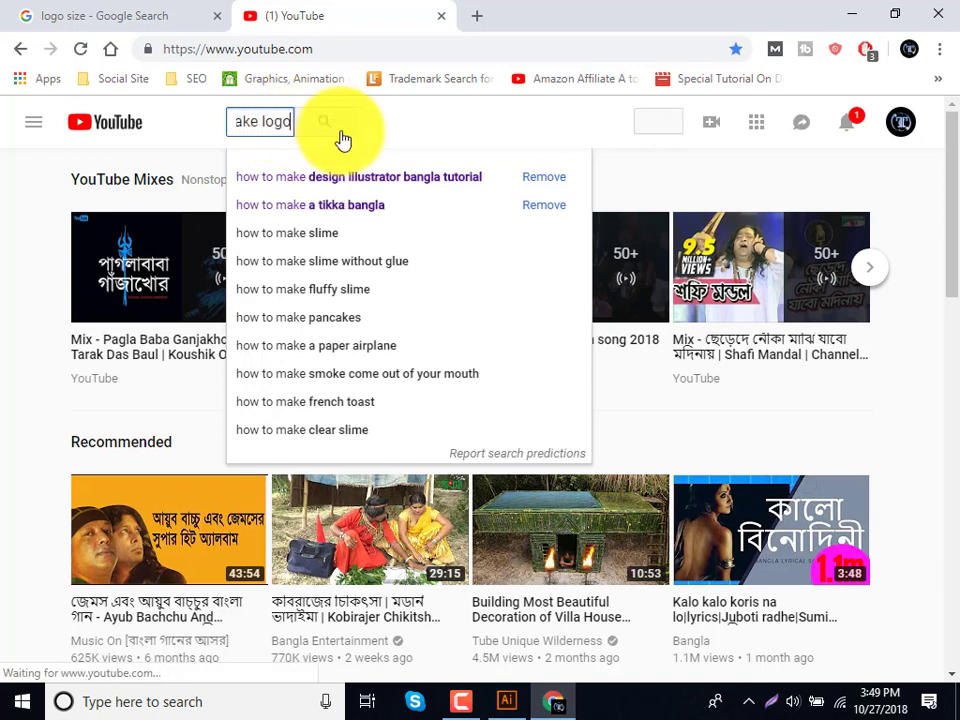
key("ctrl+a")
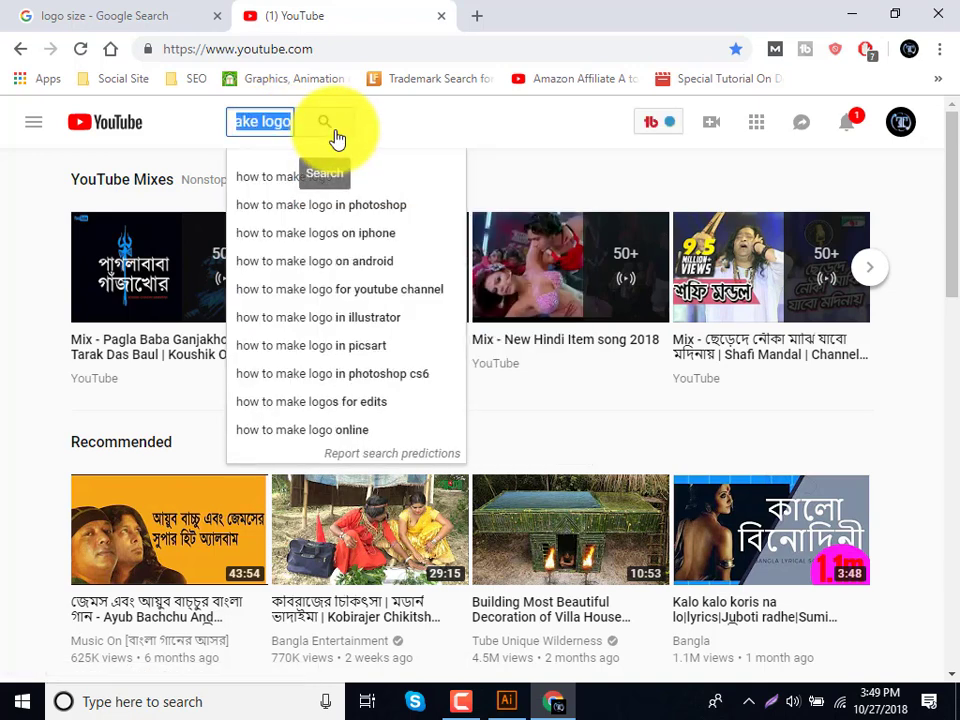
type("ho")
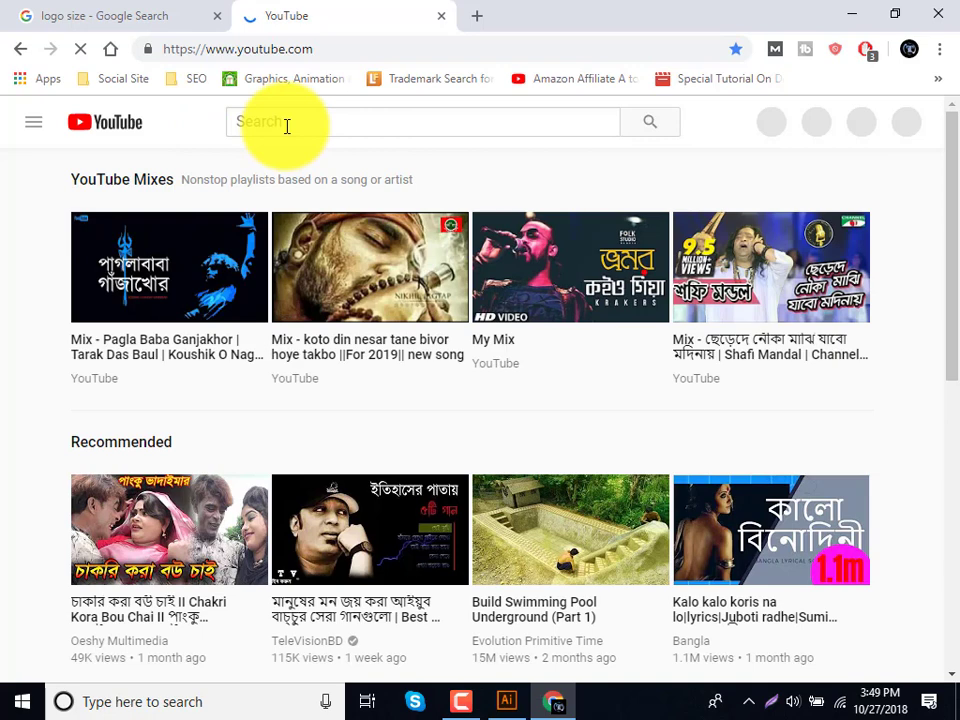
left_click(286, 125)
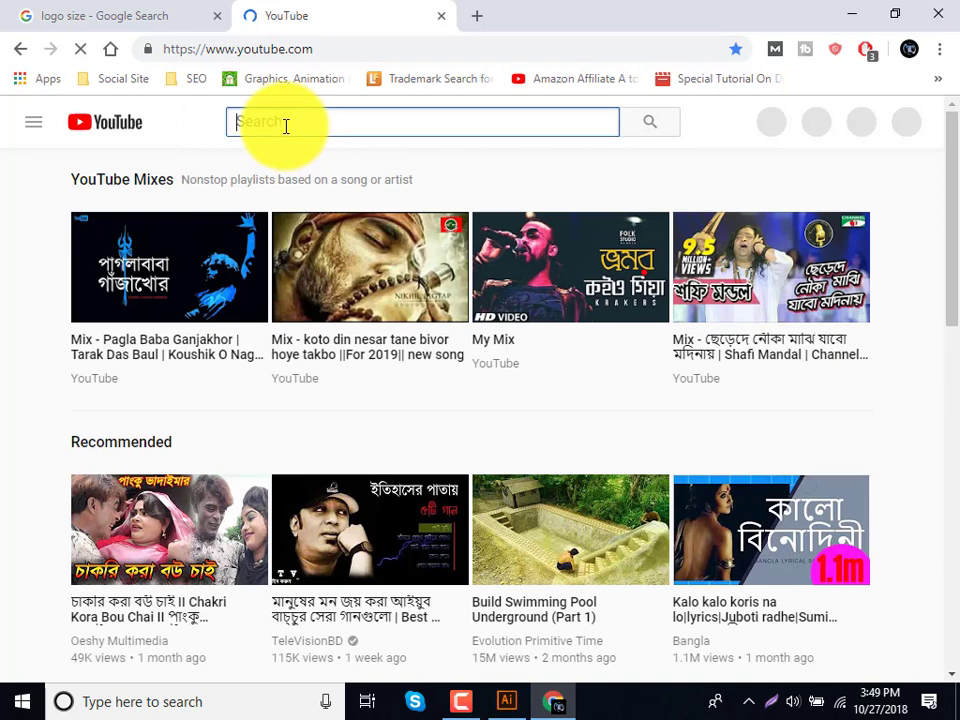
type("h")
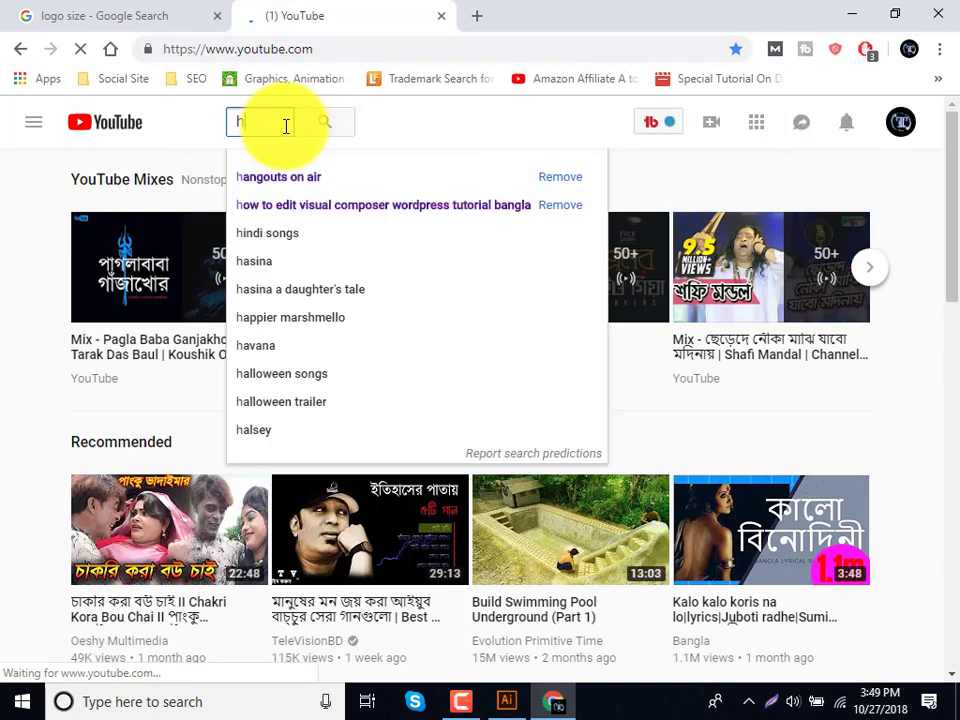
type("ow to")
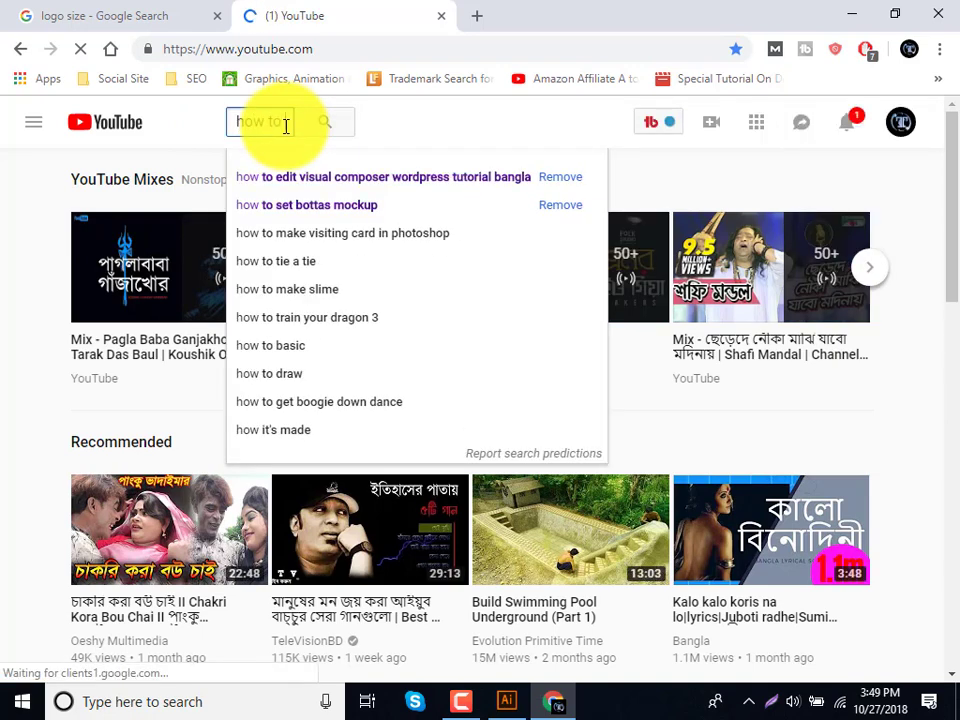
type(" make ")
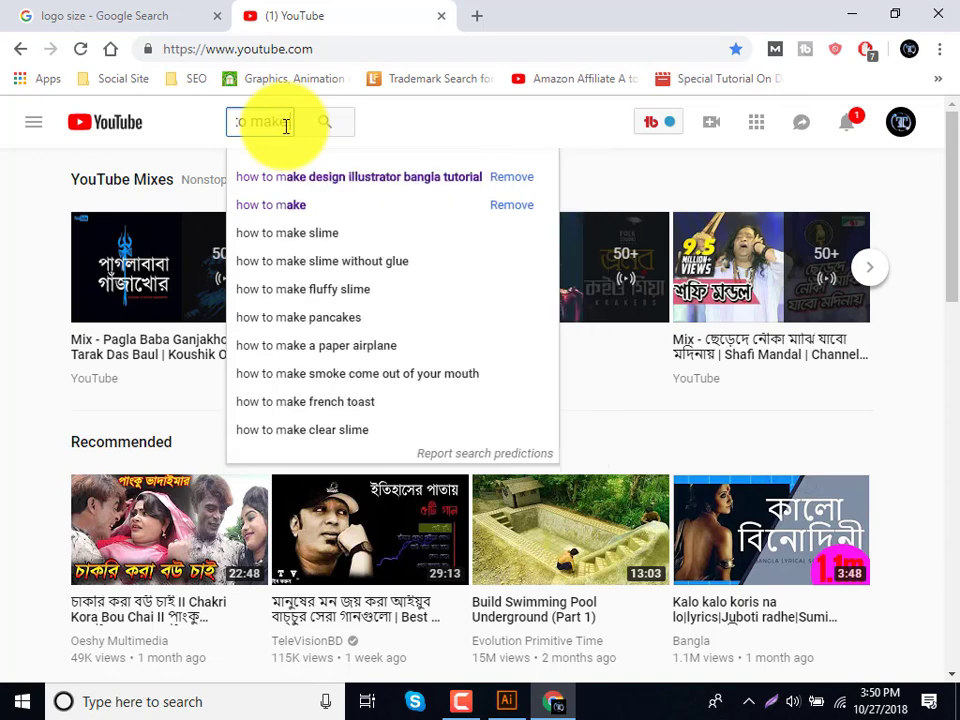
type("logo")
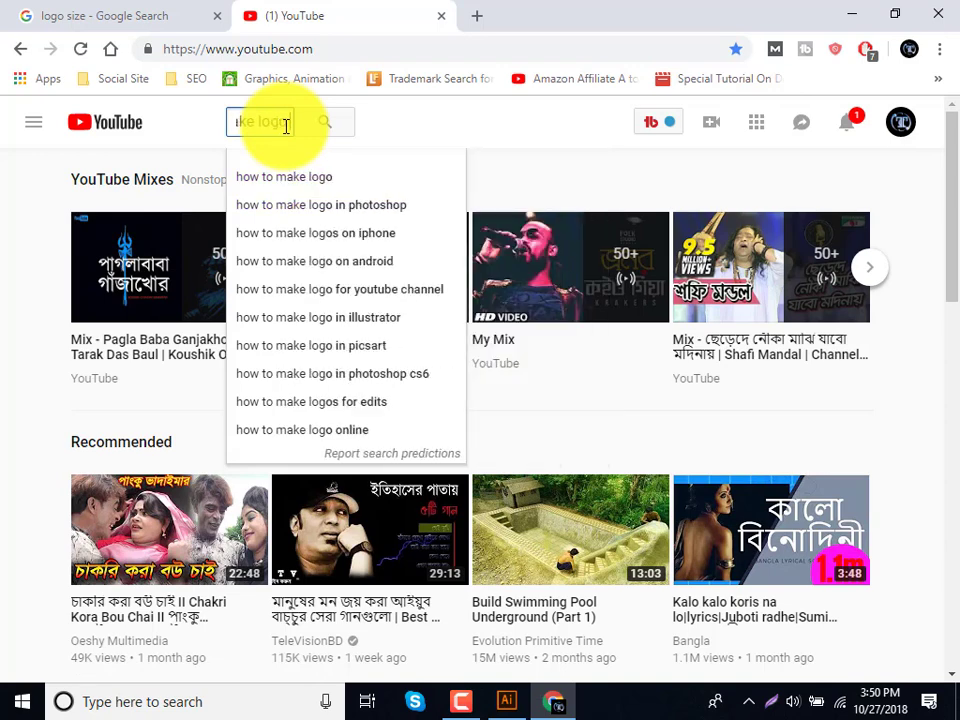
type(" i")
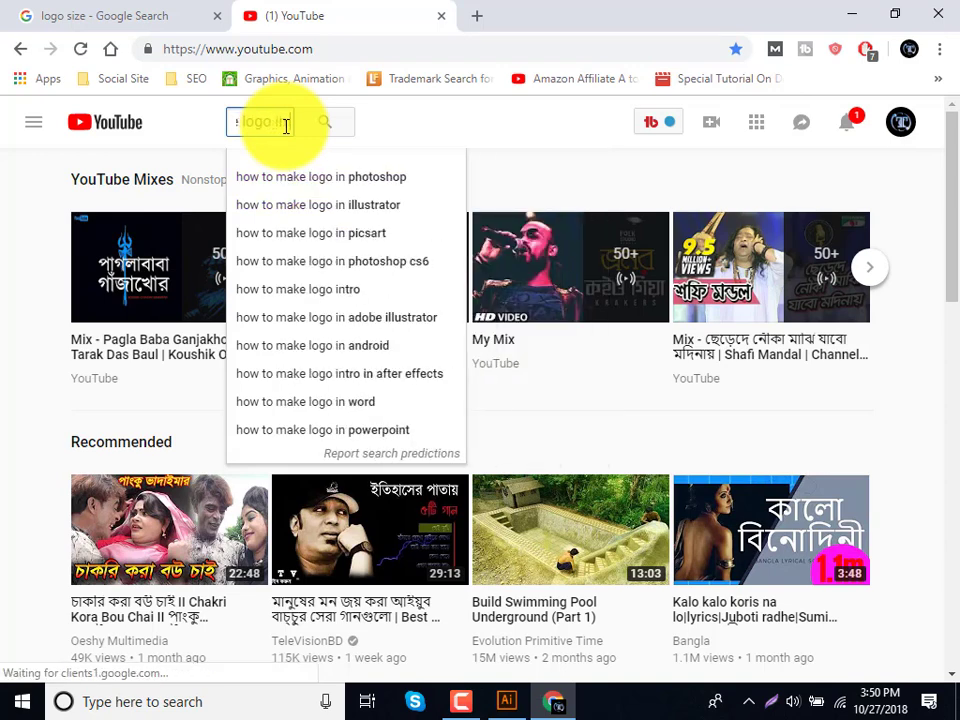
type("n ill")
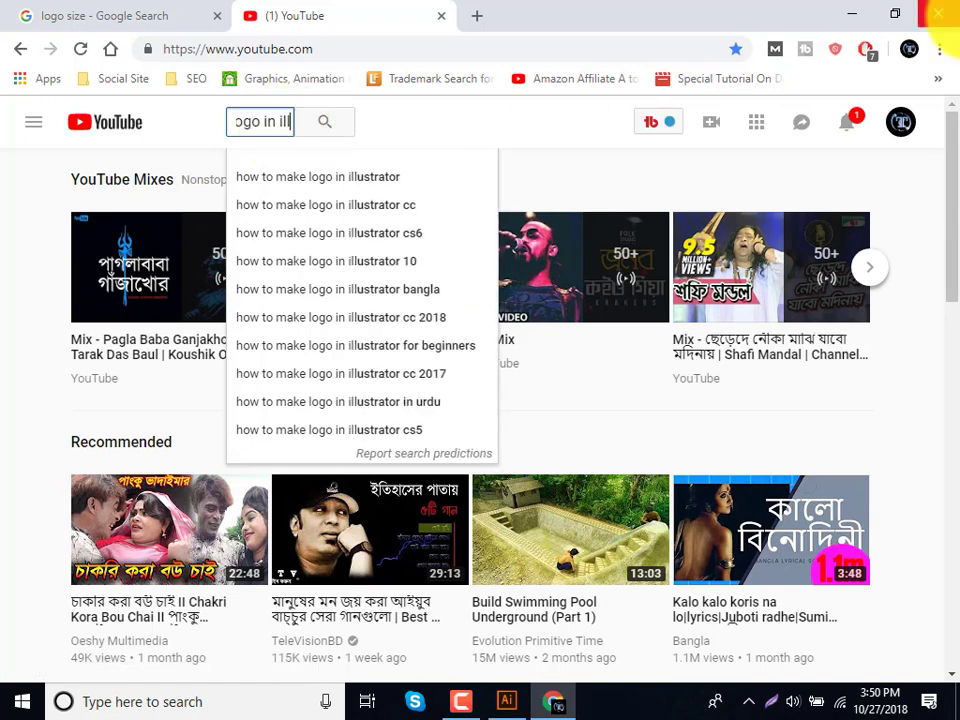
type("ustrator ")
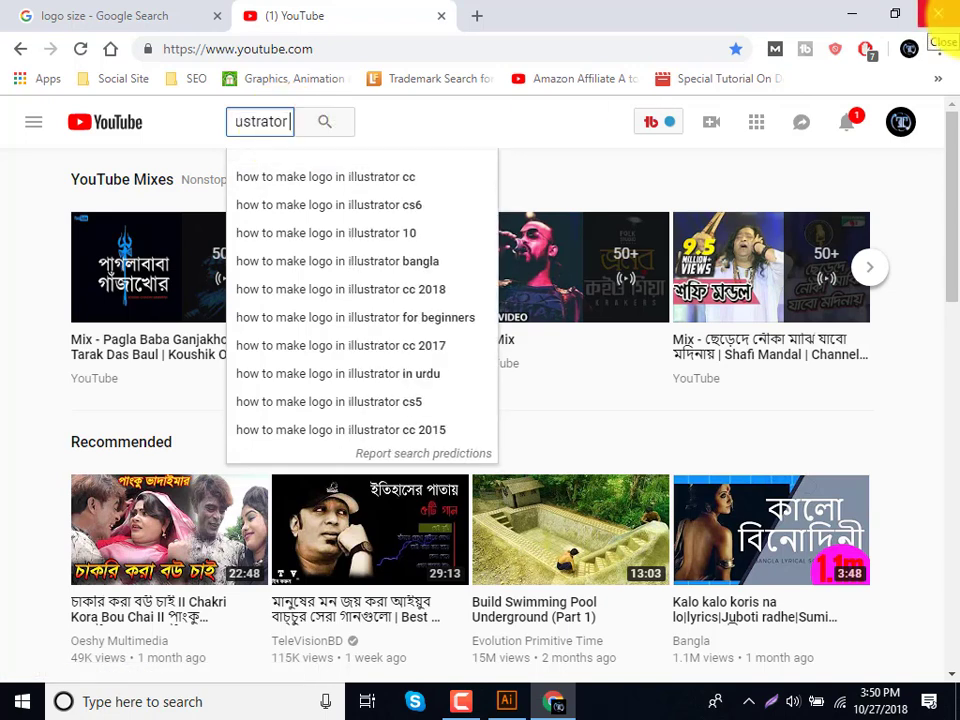
type("c")
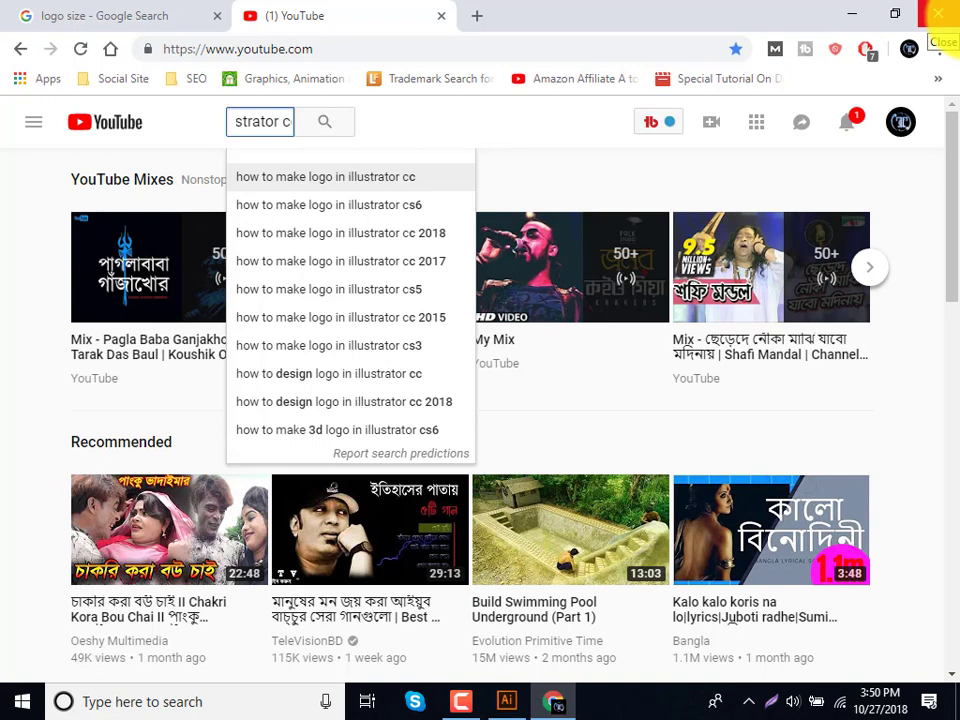
key("Return")
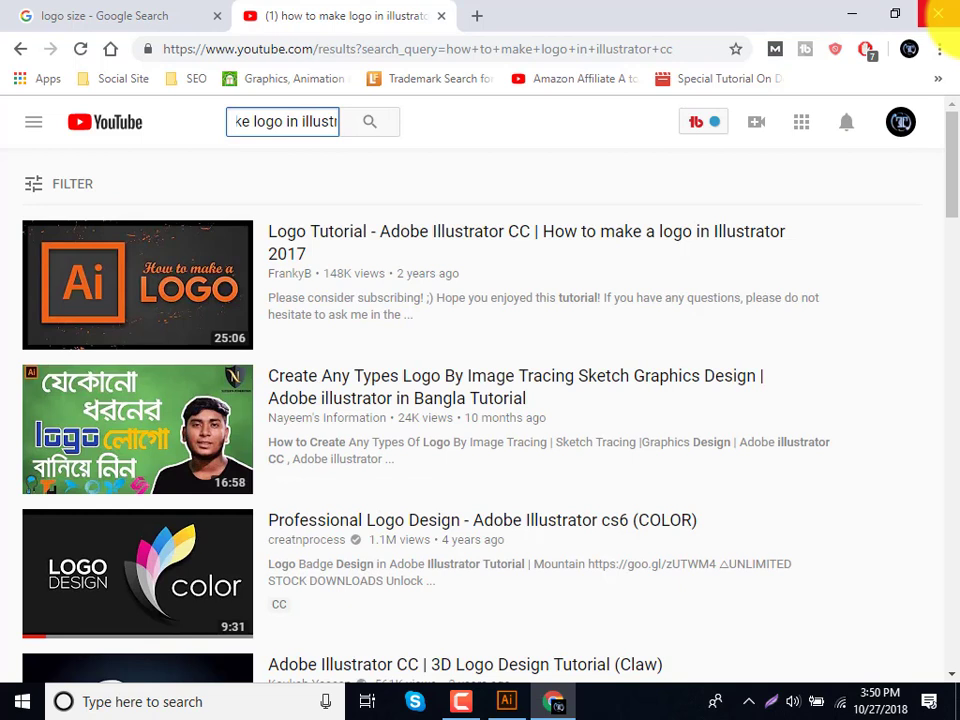
Filter the results to uploads from this year and browse the tutorials.
left_click(33, 183)
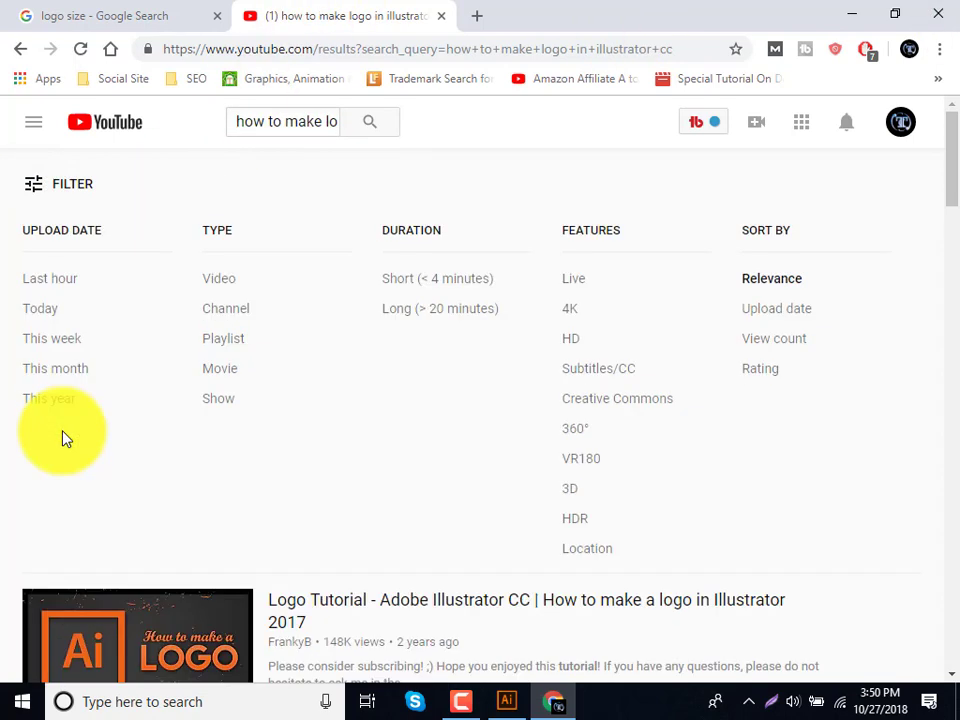
left_click(38, 408)
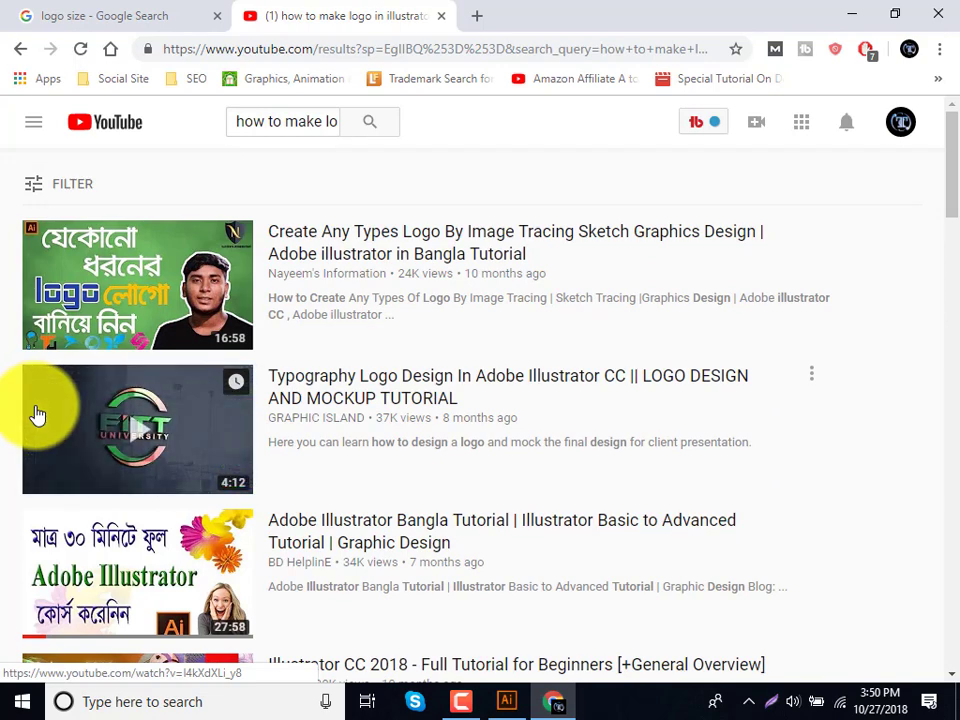
scroll(125, 360, "down", 1)
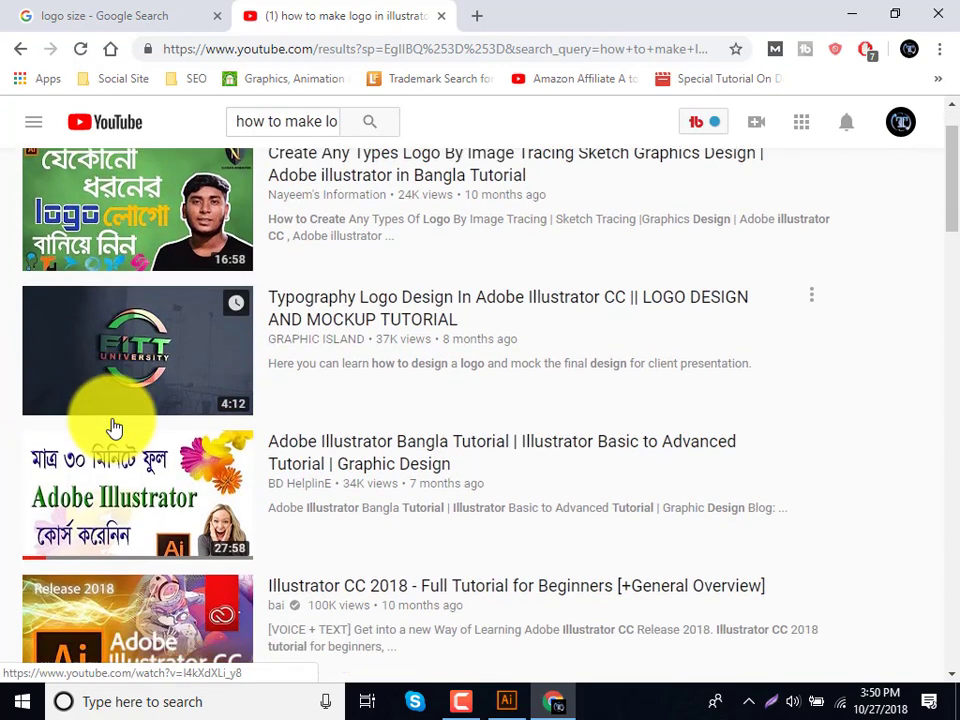
scroll(77, 345, "down", 2)
scroll(77, 400, "down", 1)
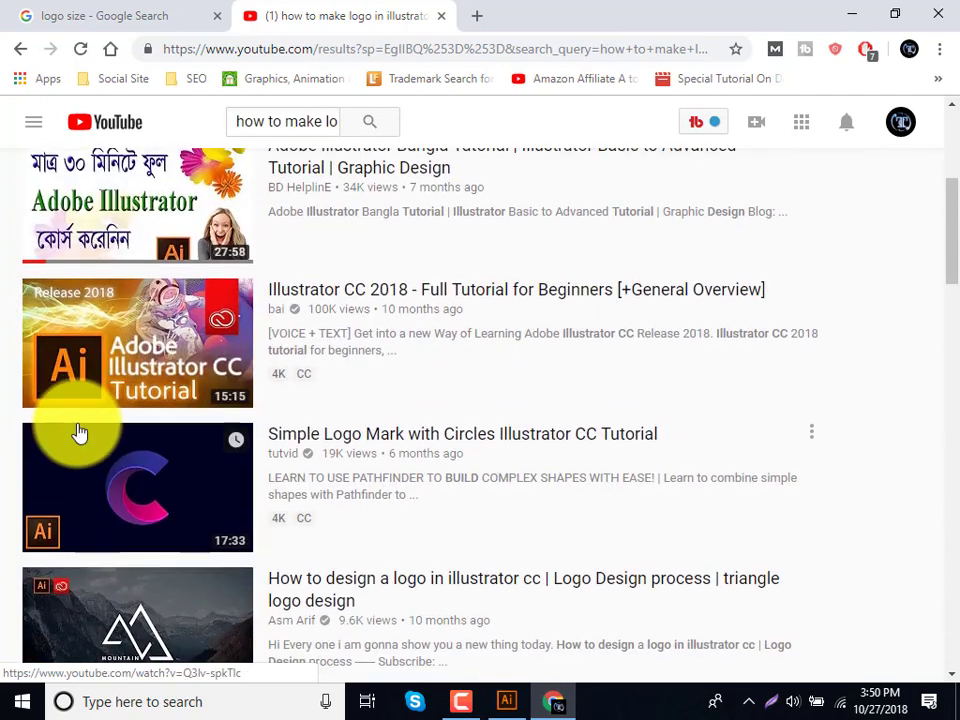
scroll(77, 430, "down", 1)
scroll(82, 410, "down", 4)
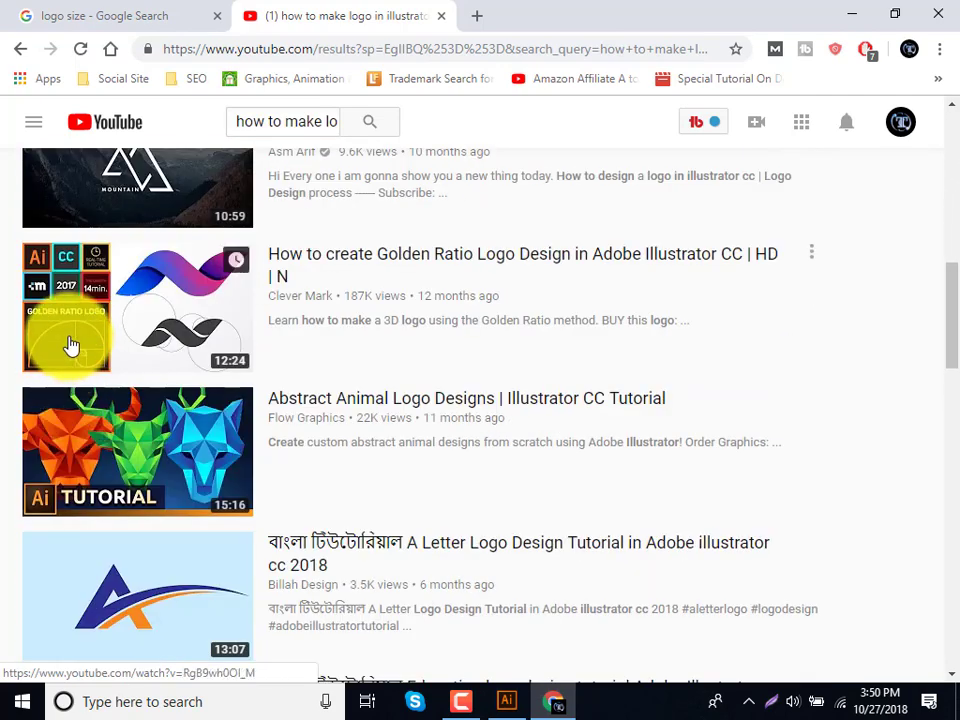
scroll(72, 345, "down", 2)
scroll(80, 260, "down", 3)
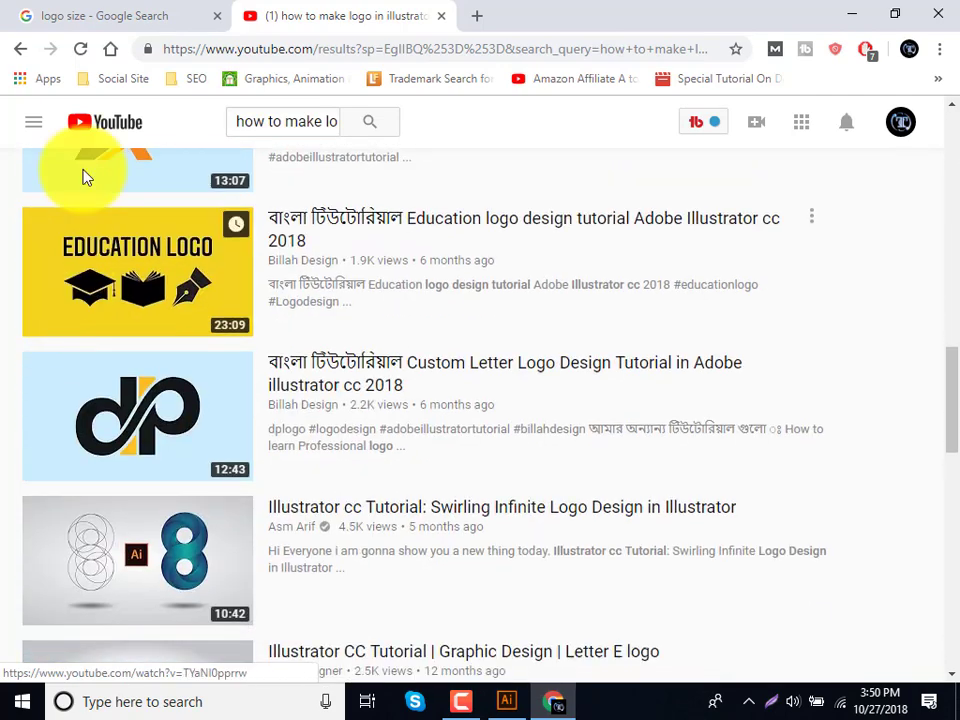
scroll(100, 240, "up", 1)
scroll(125, 280, "down", 1)
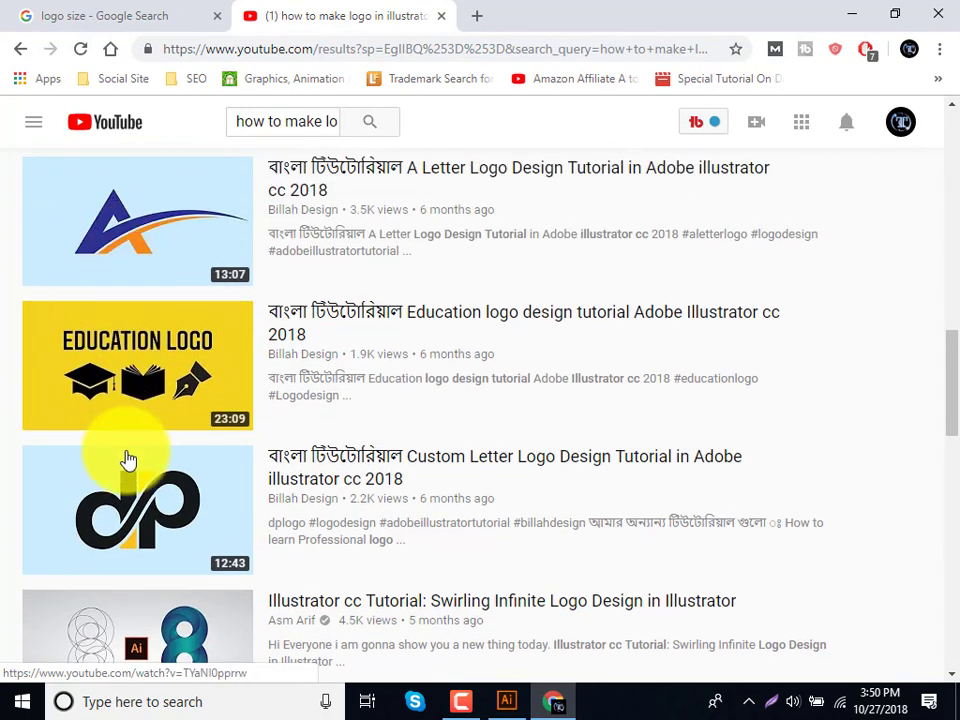
scroll(124, 456, "down", 4)
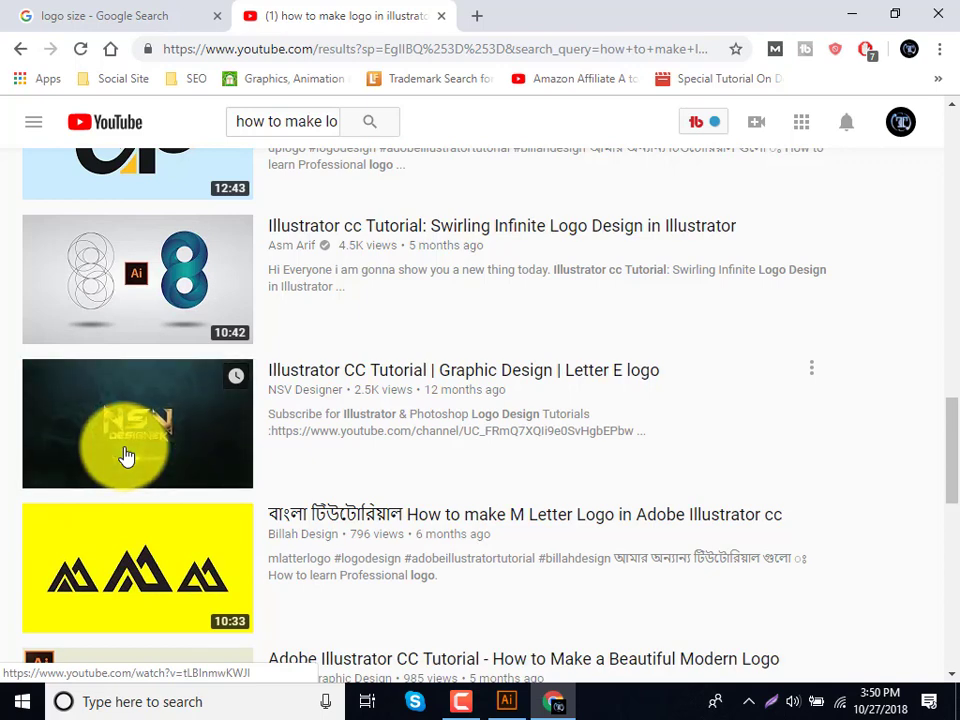
mouse_move(137, 424)
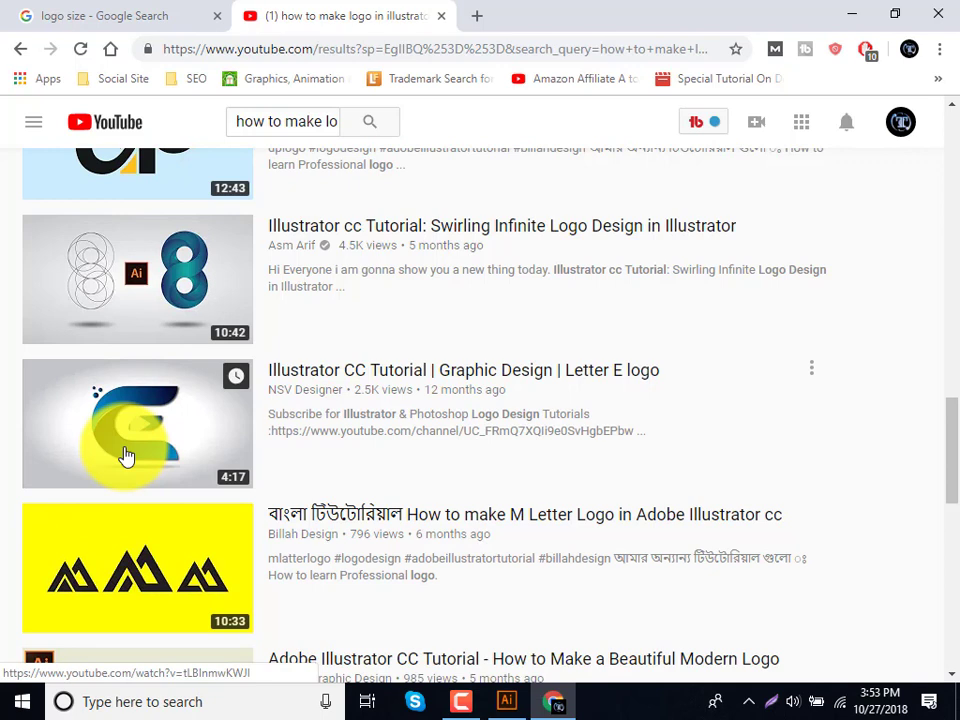
Google 'music company logo' in a new tab via the autocomplete suggestion.
left_click(477, 17)
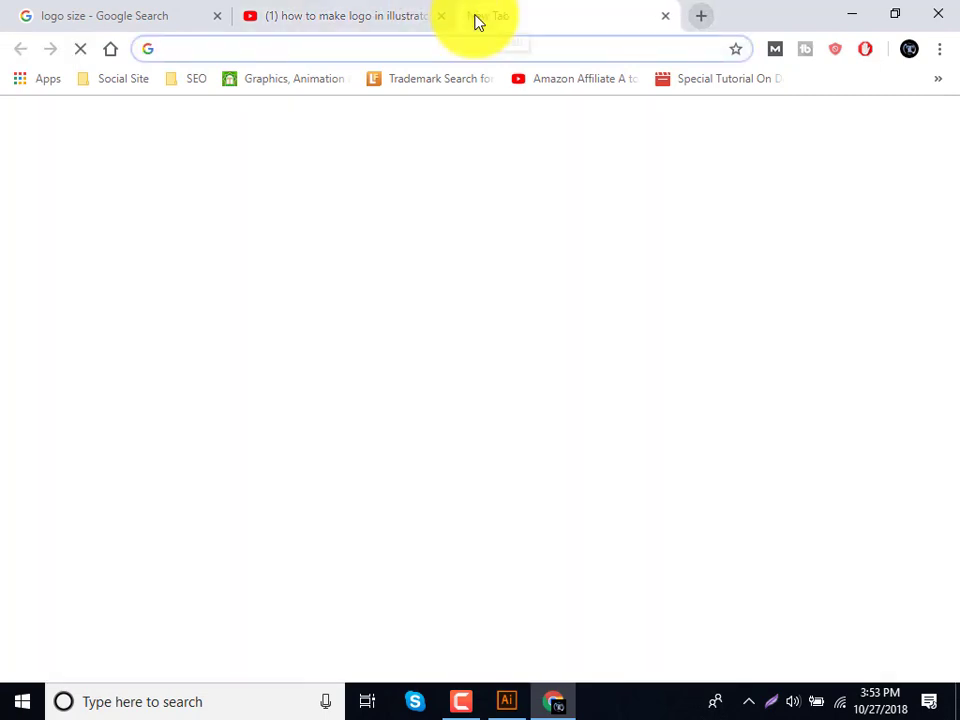
type("music")
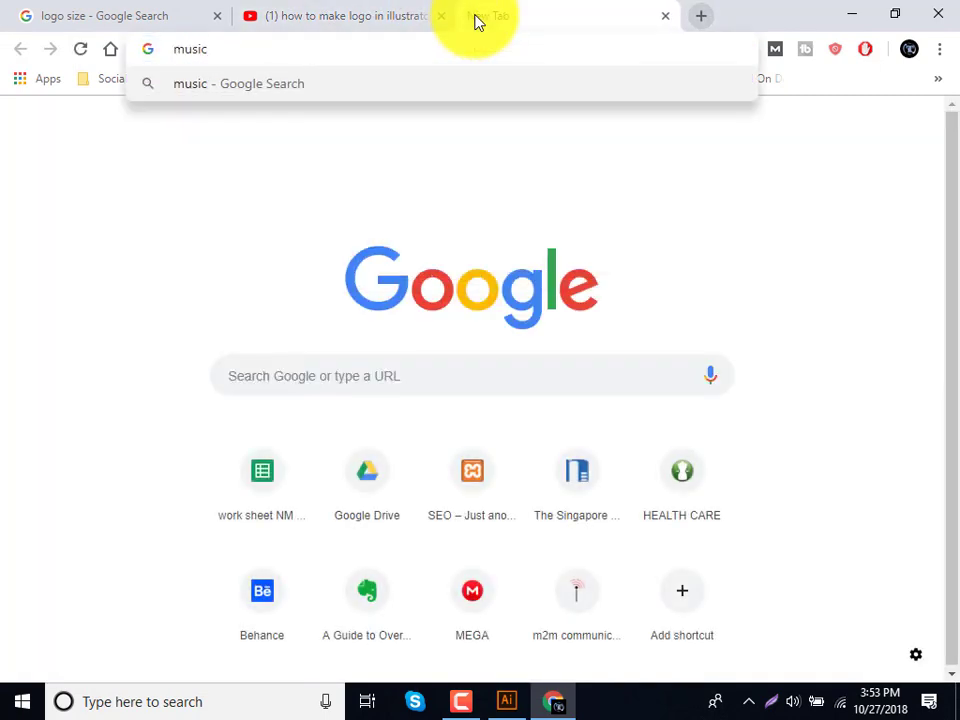
type(" compa")
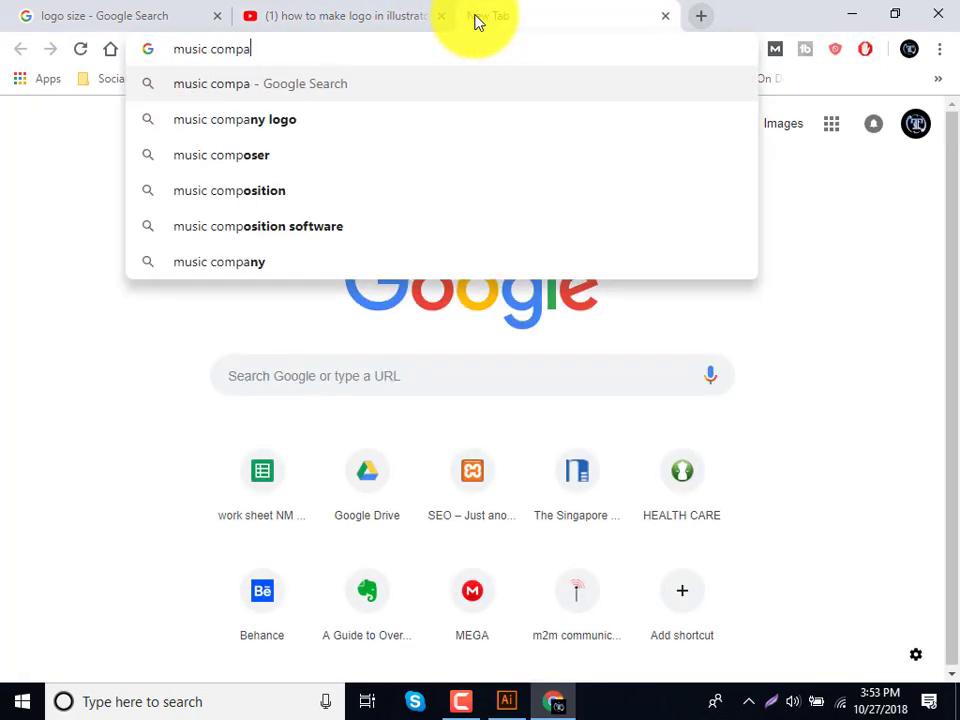
type("ny")
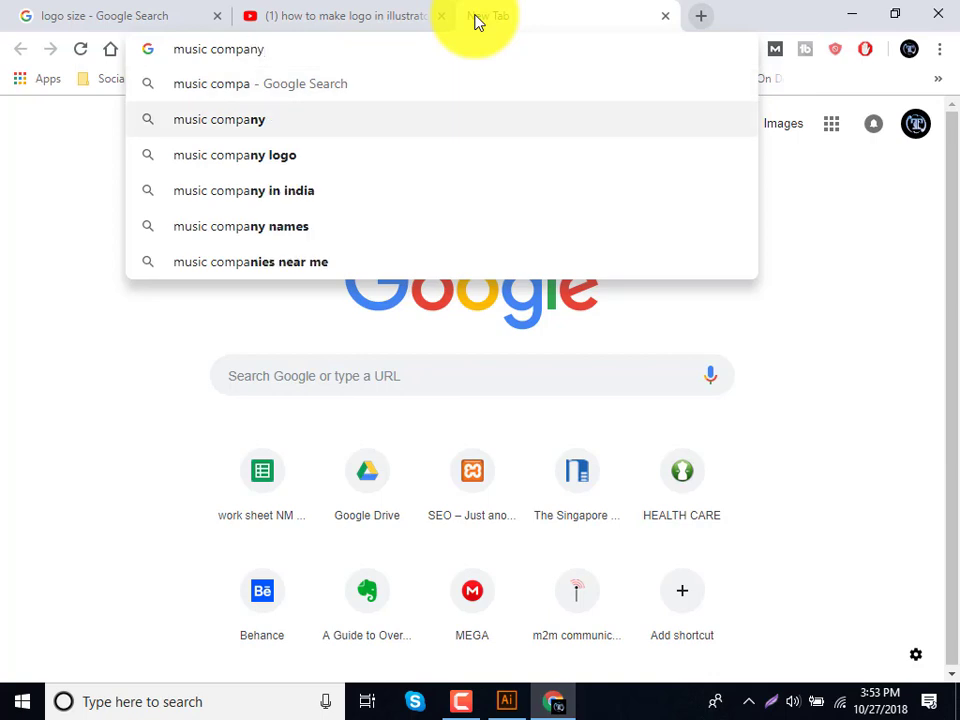
key("Down")
key("Return")
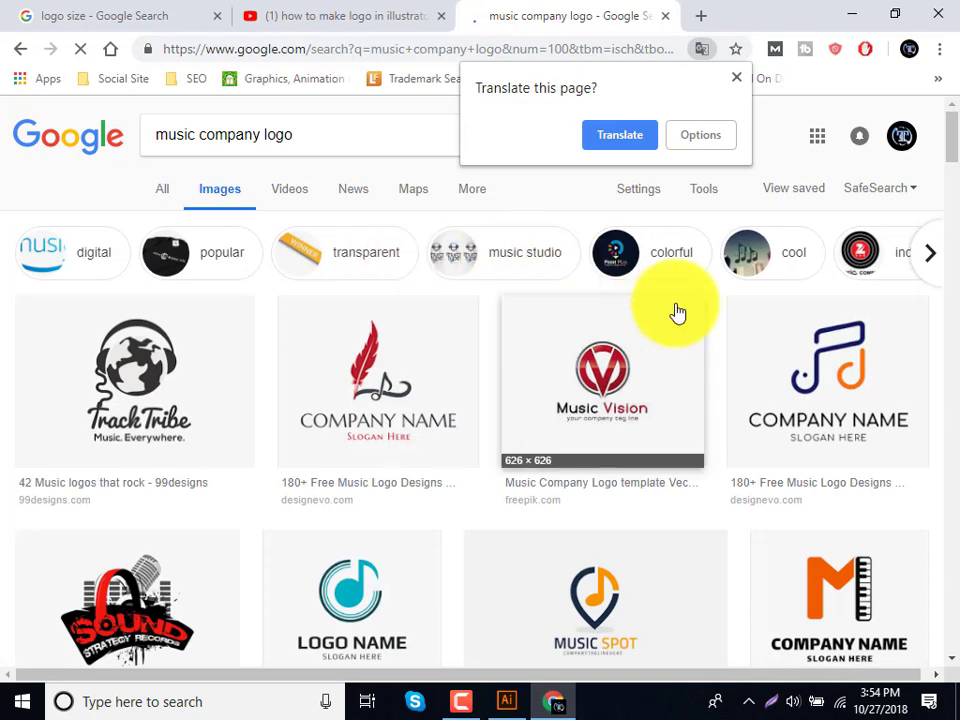
scroll(676, 309, "down", 1)
scroll(670, 296, "down", 1)
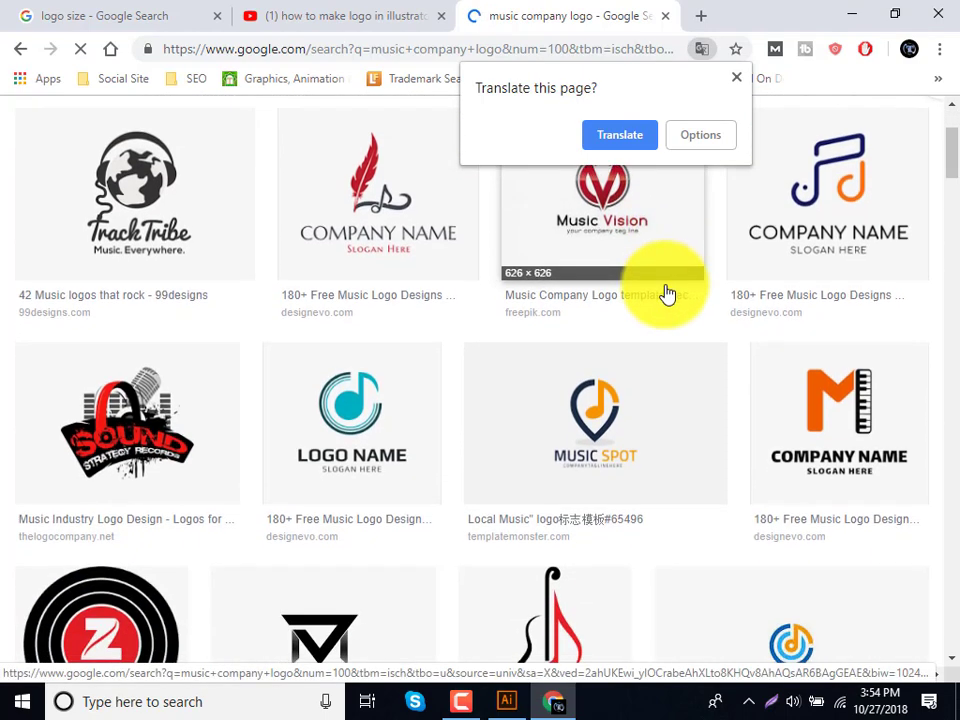
scroll(668, 293, "down", 2)
scroll(660, 279, "down", 2)
scroll(660, 279, "up", 1)
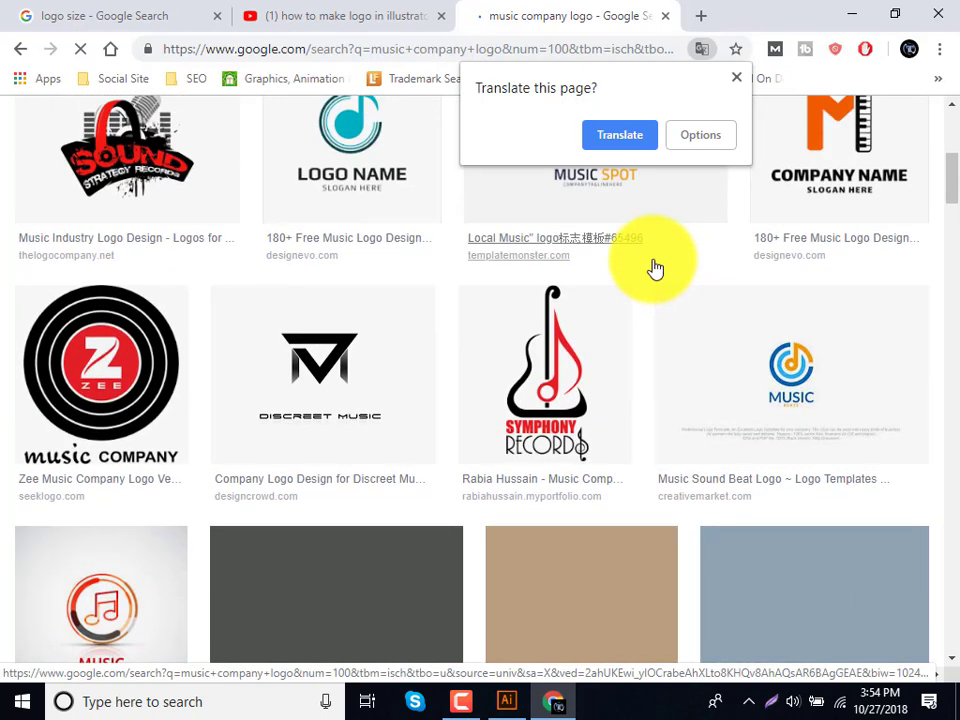
scroll(655, 268, "up", 1)
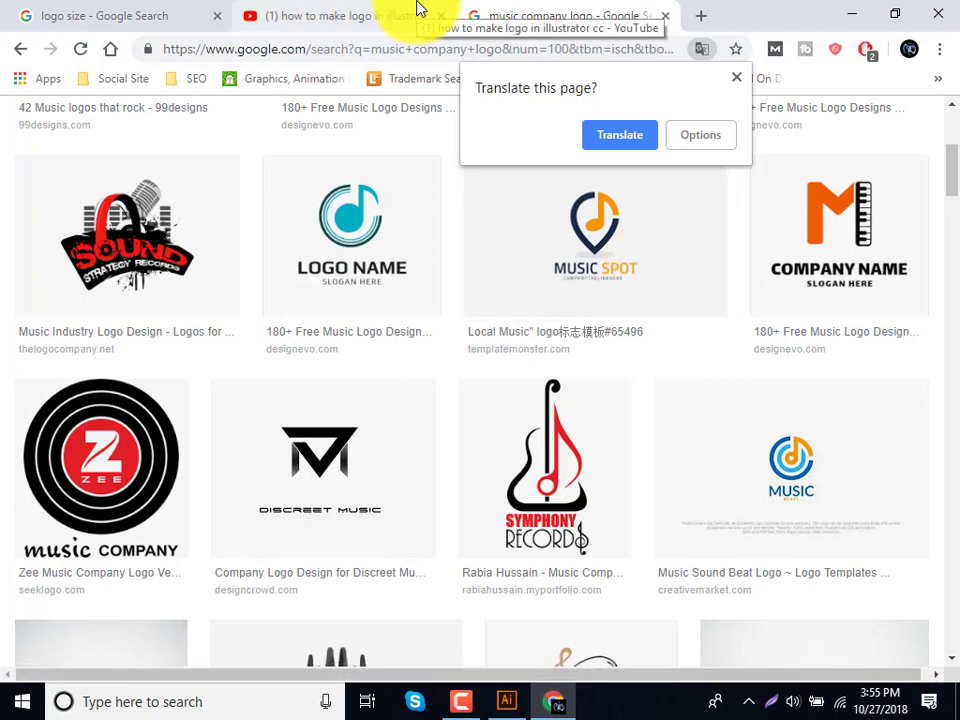
mouse_move(322, 375)
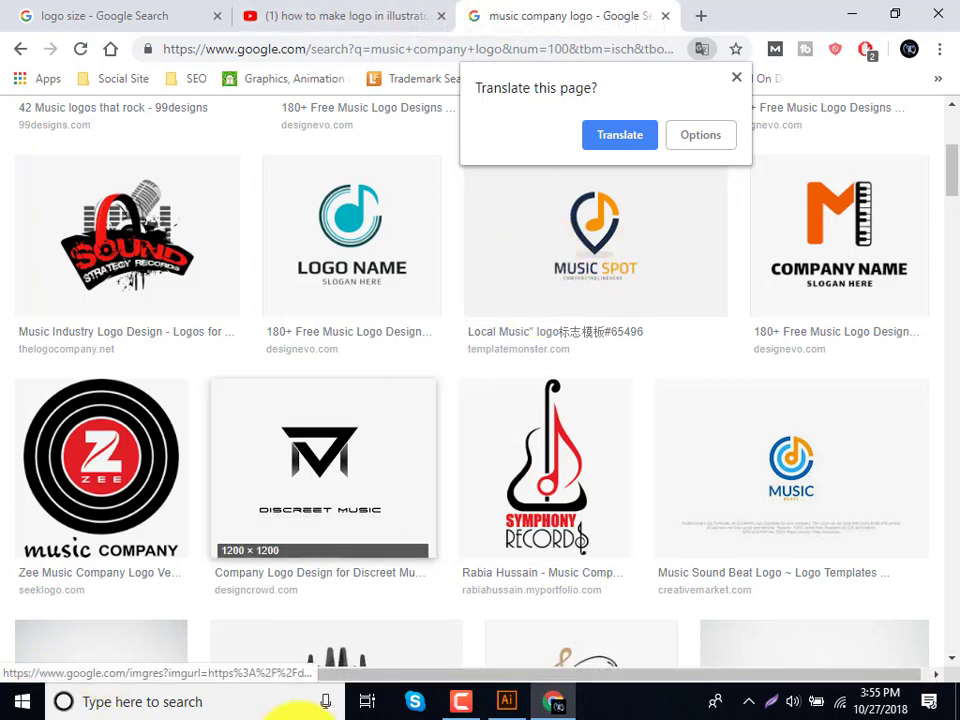
Return to Illustrator and collapse the Transparency and Color panels.
left_click(506, 701)
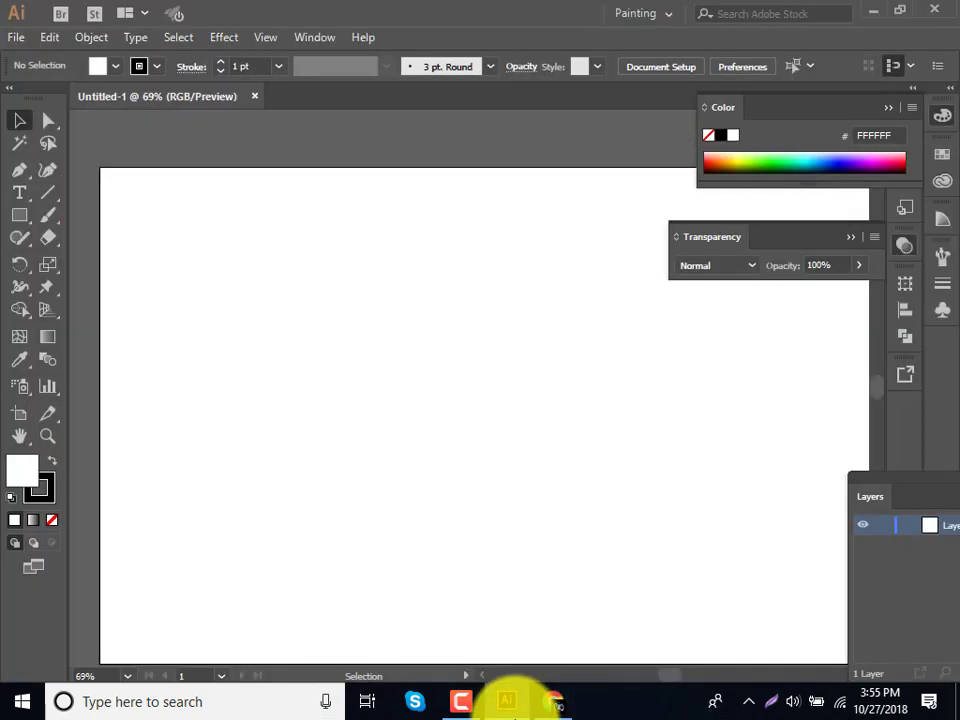
left_click(849, 236)
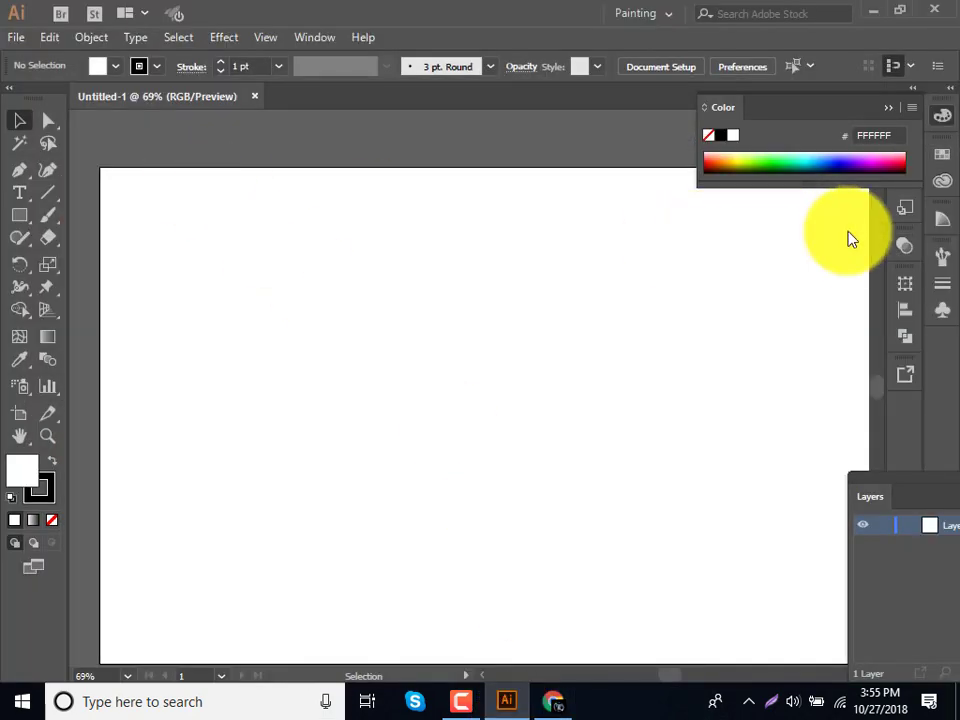
left_click(890, 109)
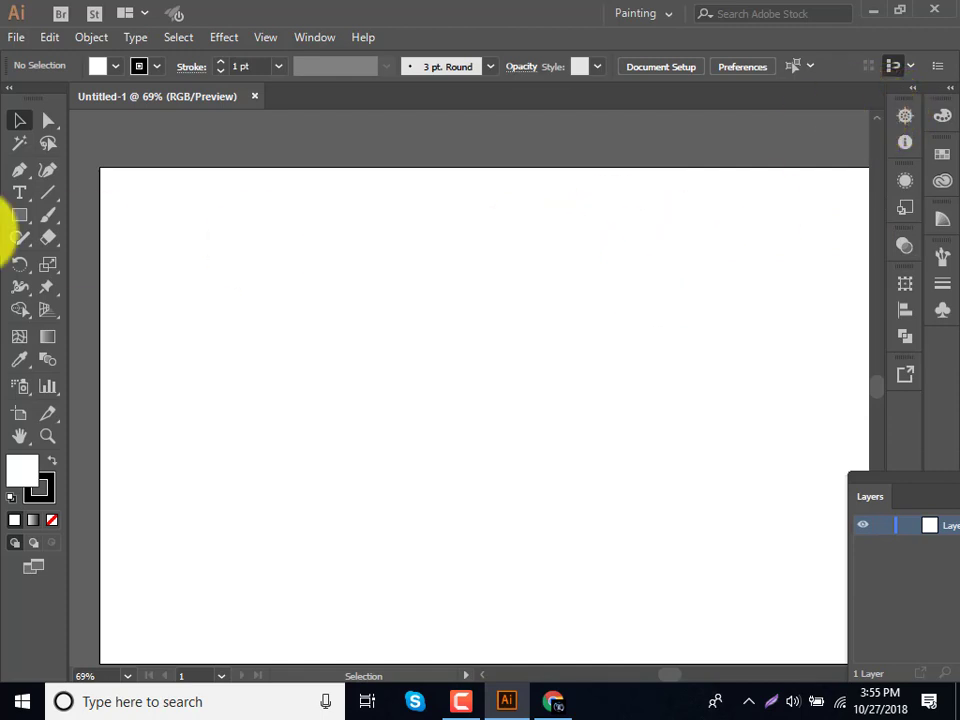
Draw a test bar with black fill and no stroke, then delete it.
left_click(19, 215)
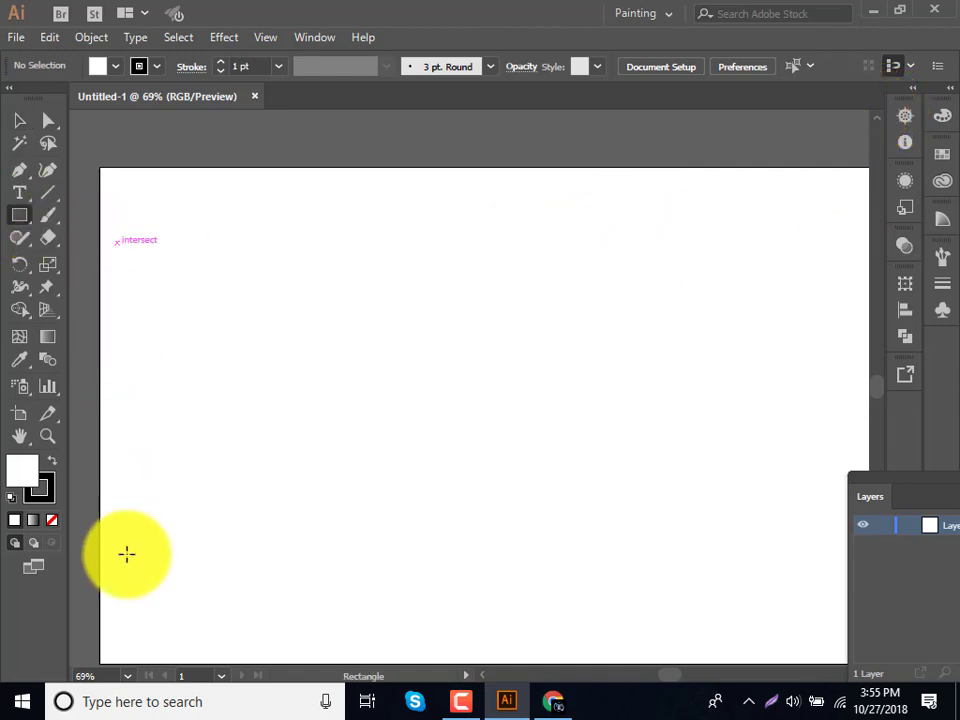
left_click_drag(126, 554, 125, 600)
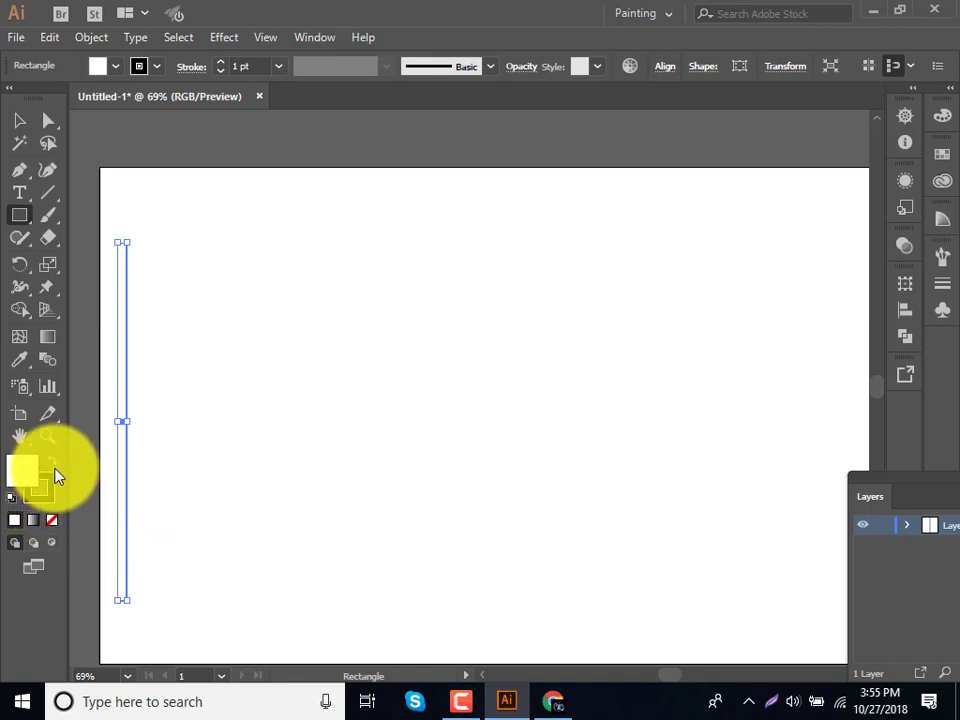
left_click(53, 461)
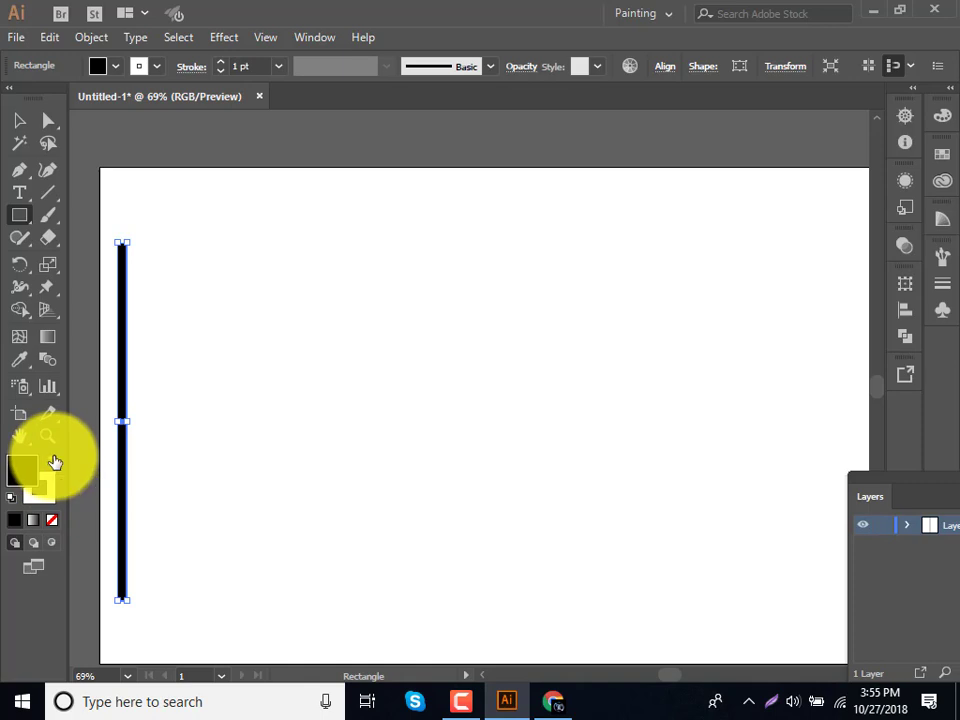
left_click(39, 489)
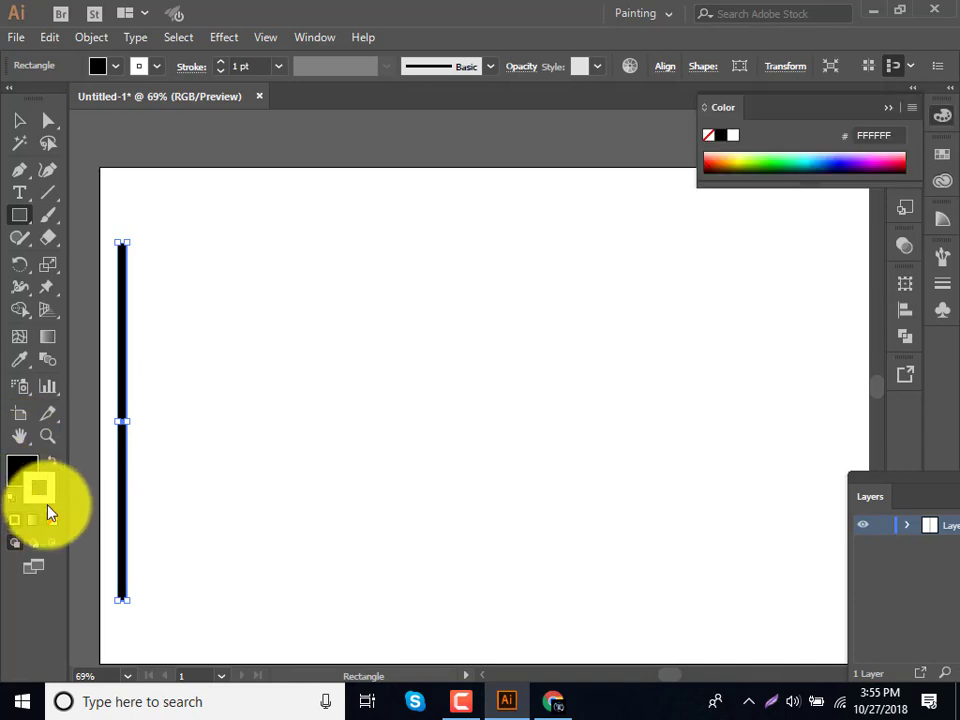
left_click(52, 521)
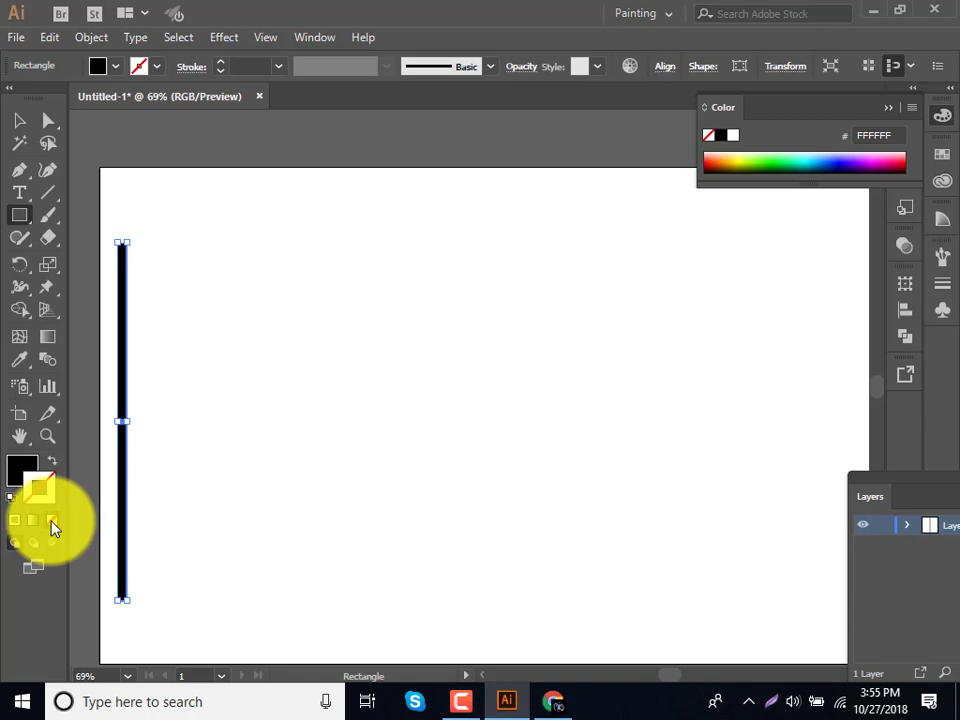
key("Delete")
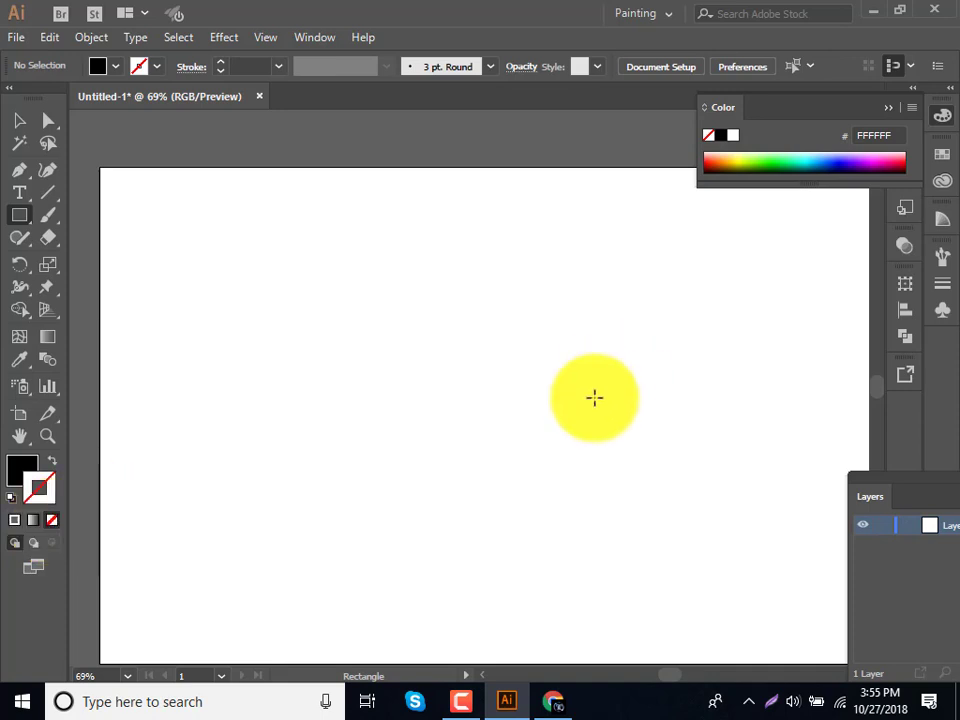
Draw another tall thin rectangle and delete the first black bar.
left_click(18, 224)
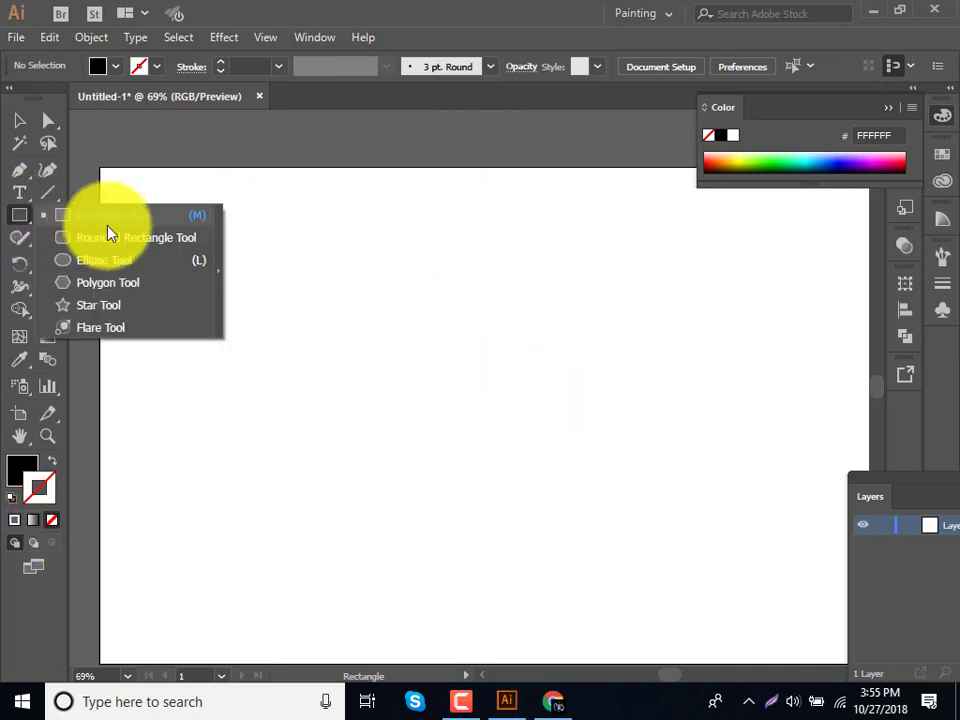
left_click(134, 351)
left_click_drag(134, 351, 141, 621)
scroll(139, 590, "down", 1)
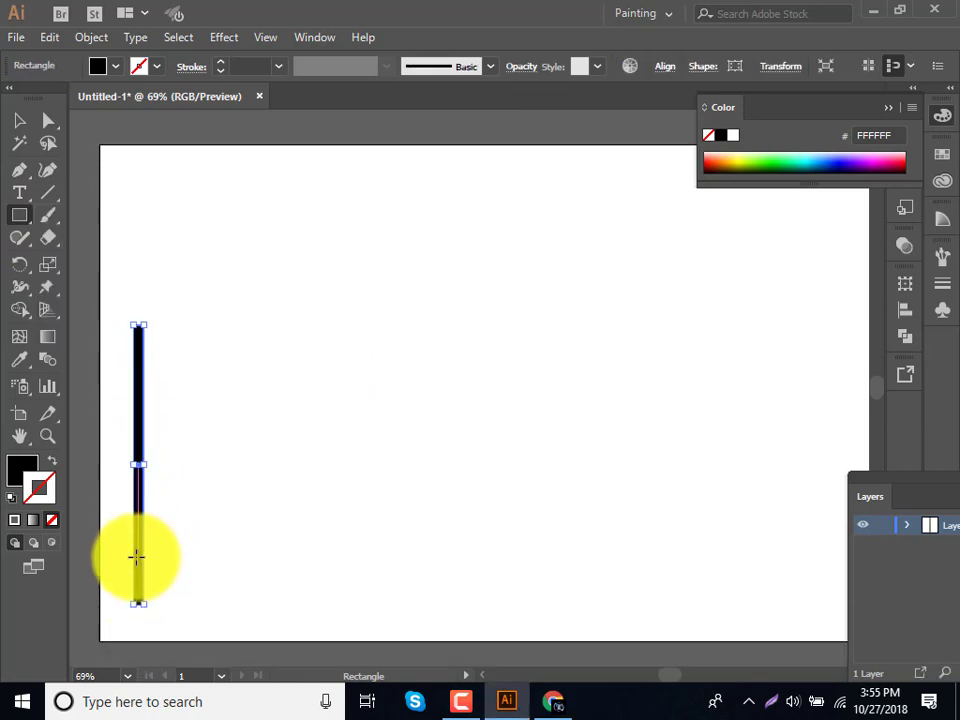
scroll(137, 557, "down", 2)
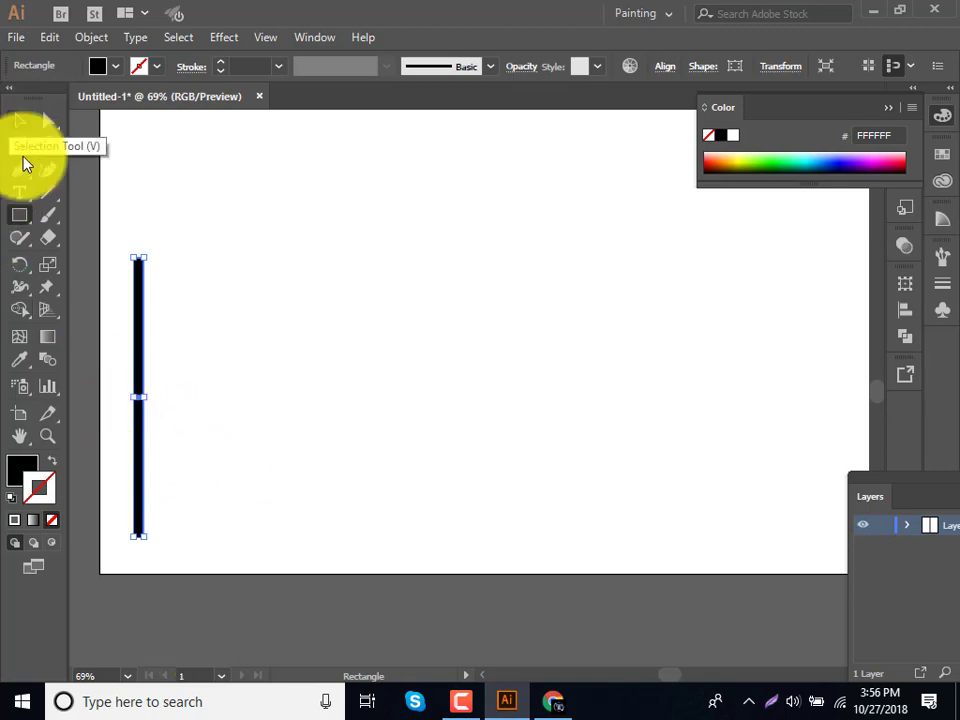
left_click(32, 492)
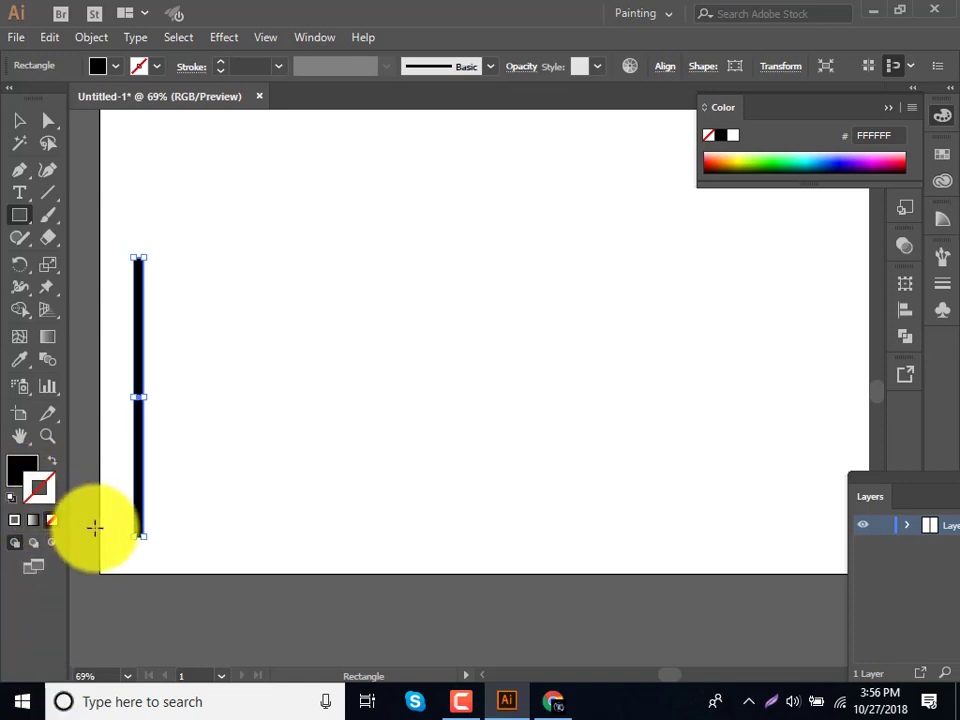
left_click(20, 218)
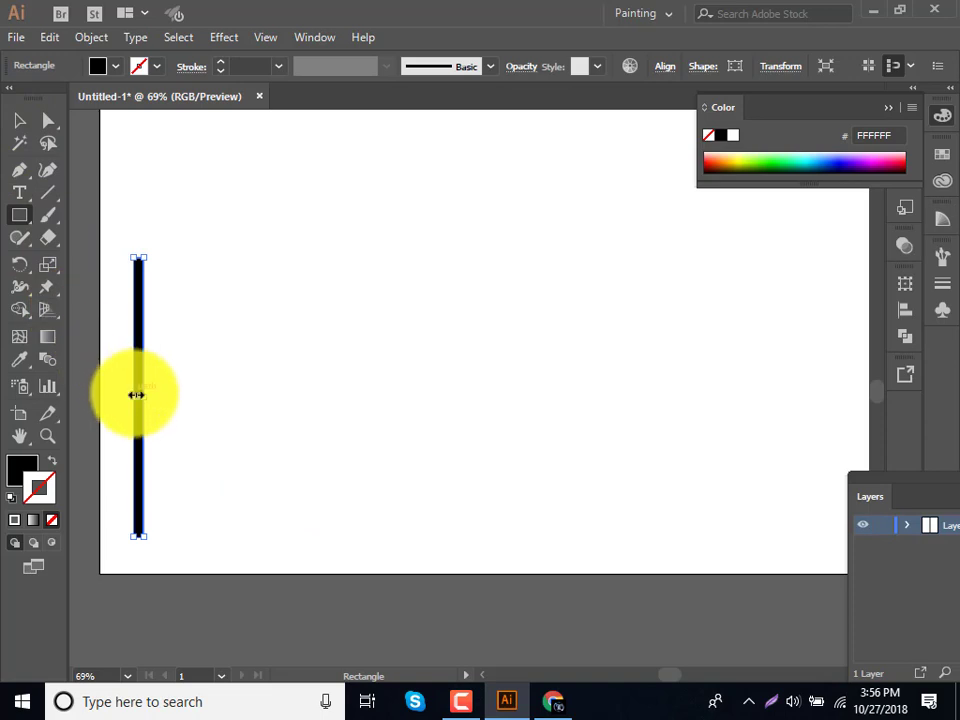
key("Delete")
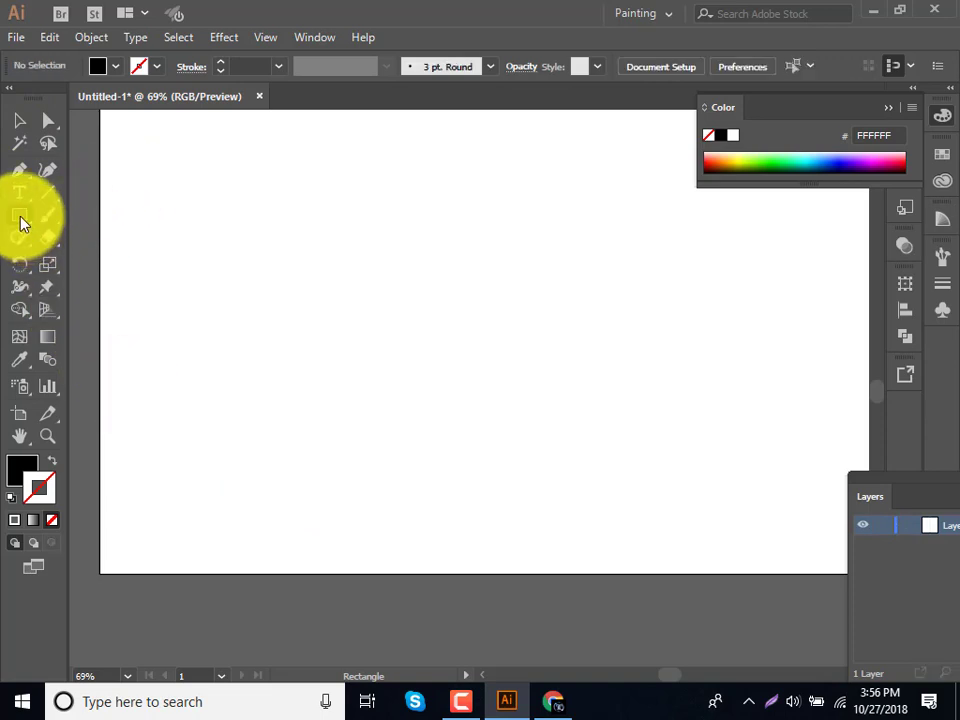
Draw a 13 x 481 px strip near the top-left and fill it black.
left_click(25, 220)
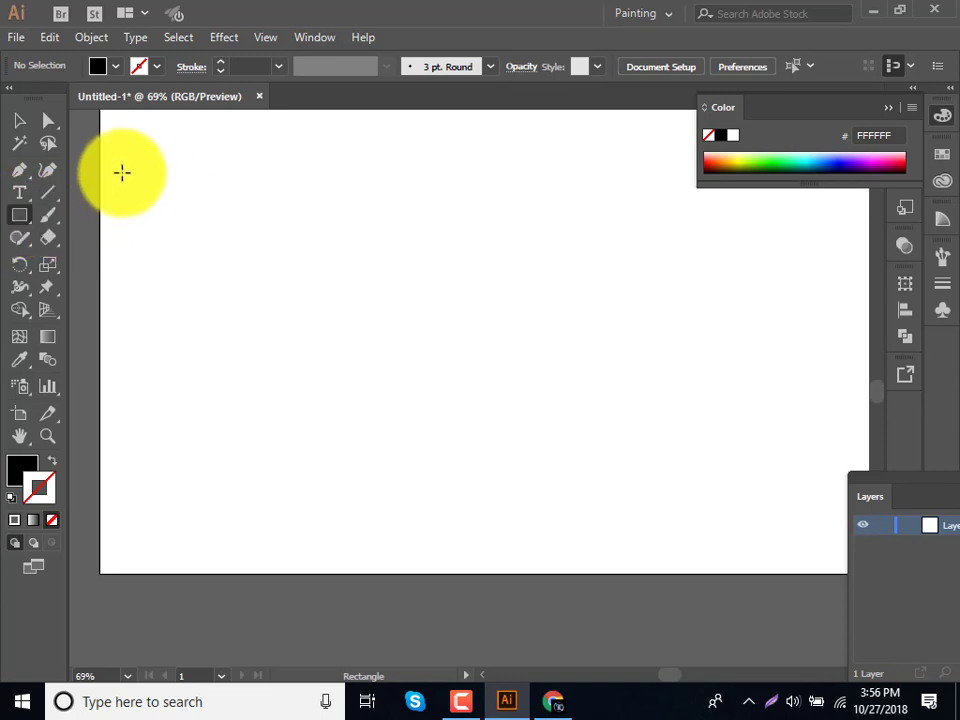
mouse_move(122, 173)
left_mouse_down()
mouse_move(148, 291)
mouse_move(131, 525)
left_mouse_up()
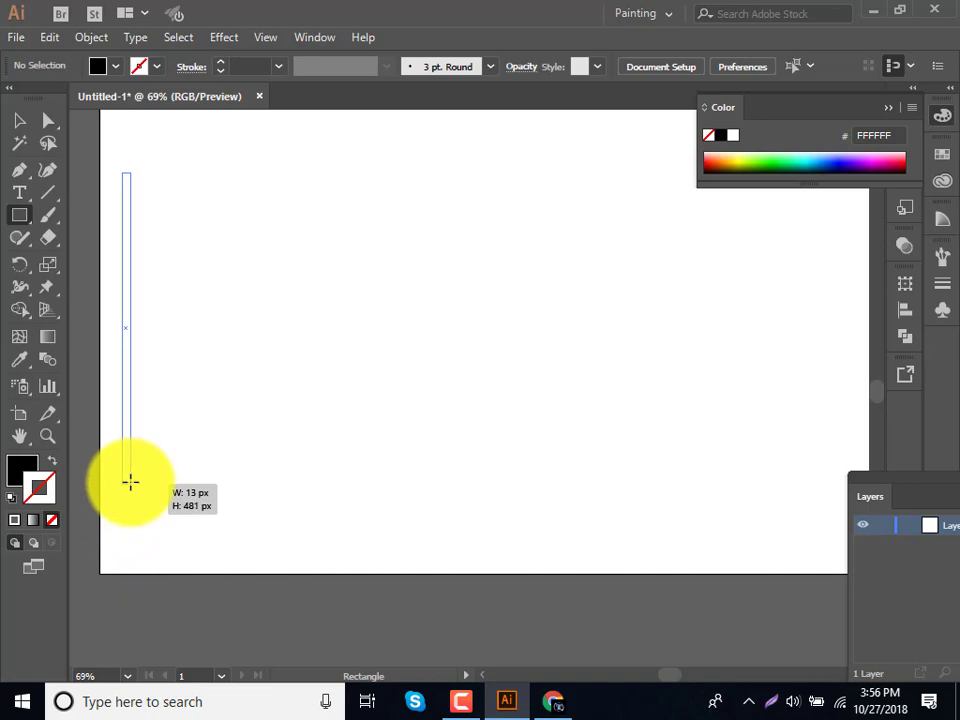
left_click_drag(131, 525, 129, 482)
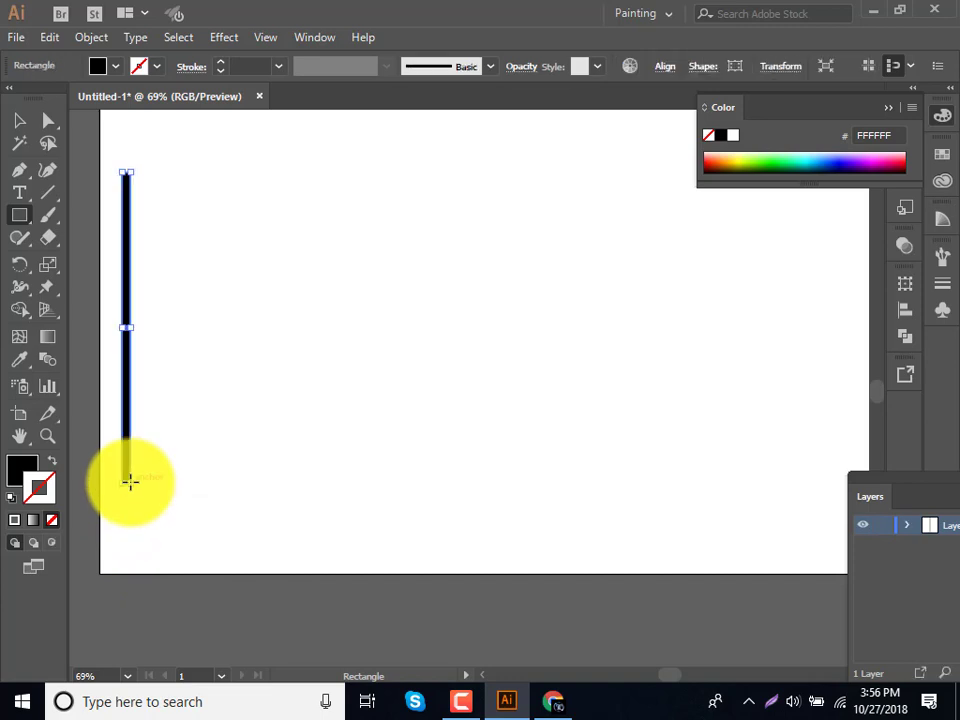
double_click(20, 467)
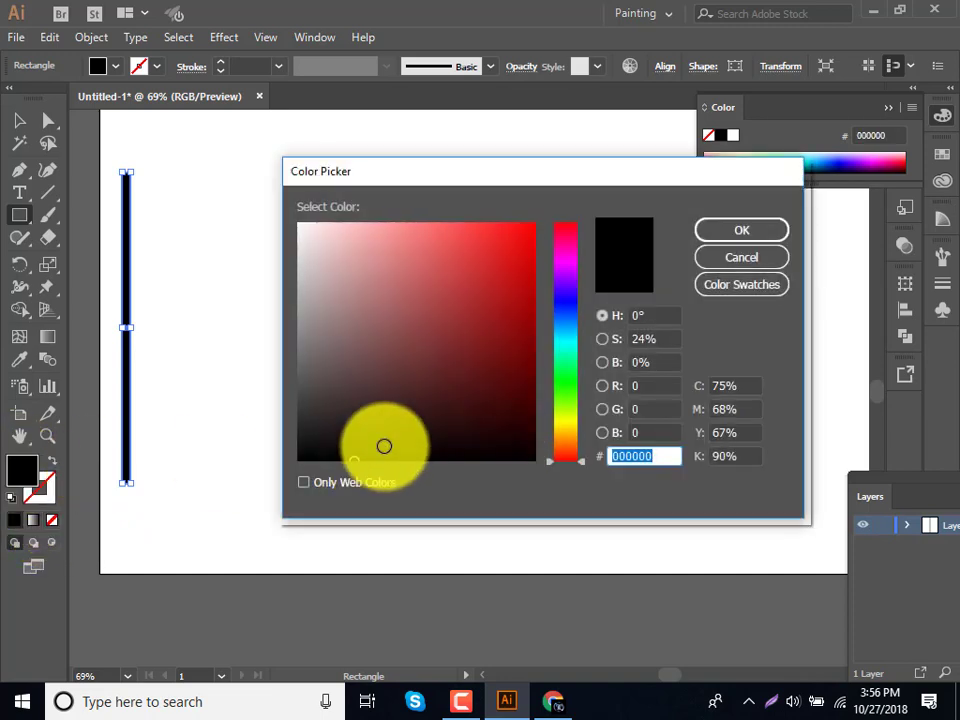
left_click(745, 234)
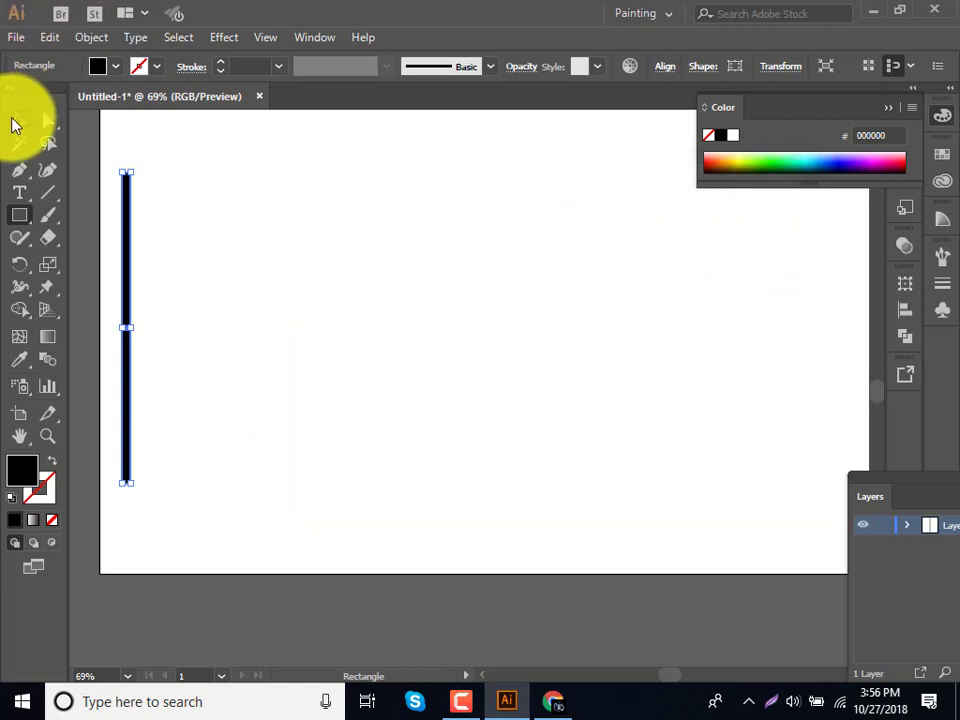
left_click(14, 124)
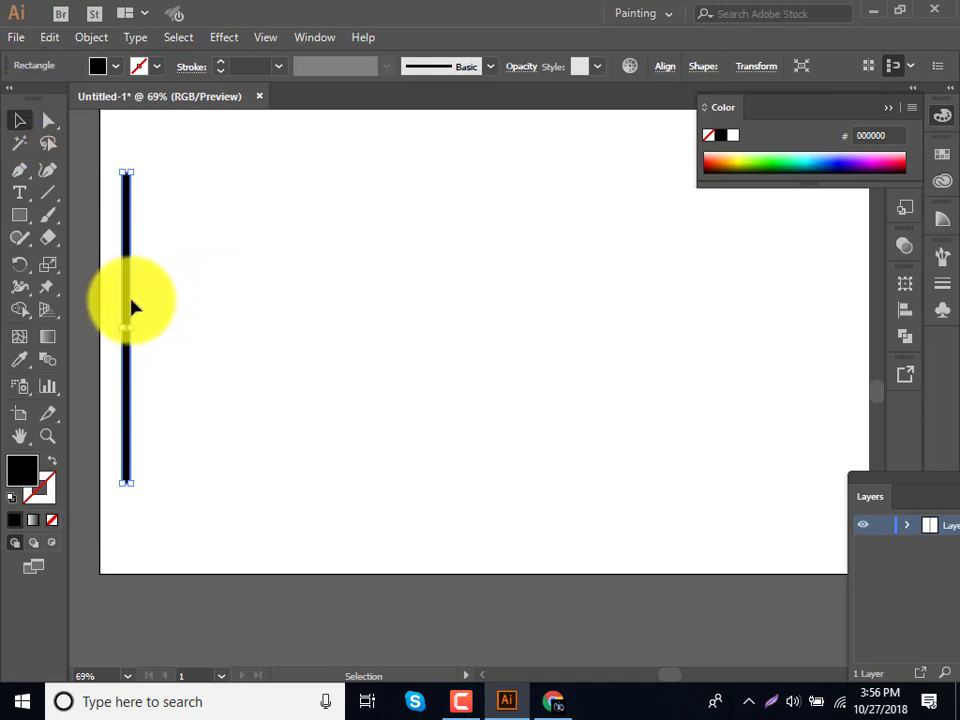
Try copying the strip to the right, then delete the misplaced copy.
left_click_drag(133, 306, 143, 311)
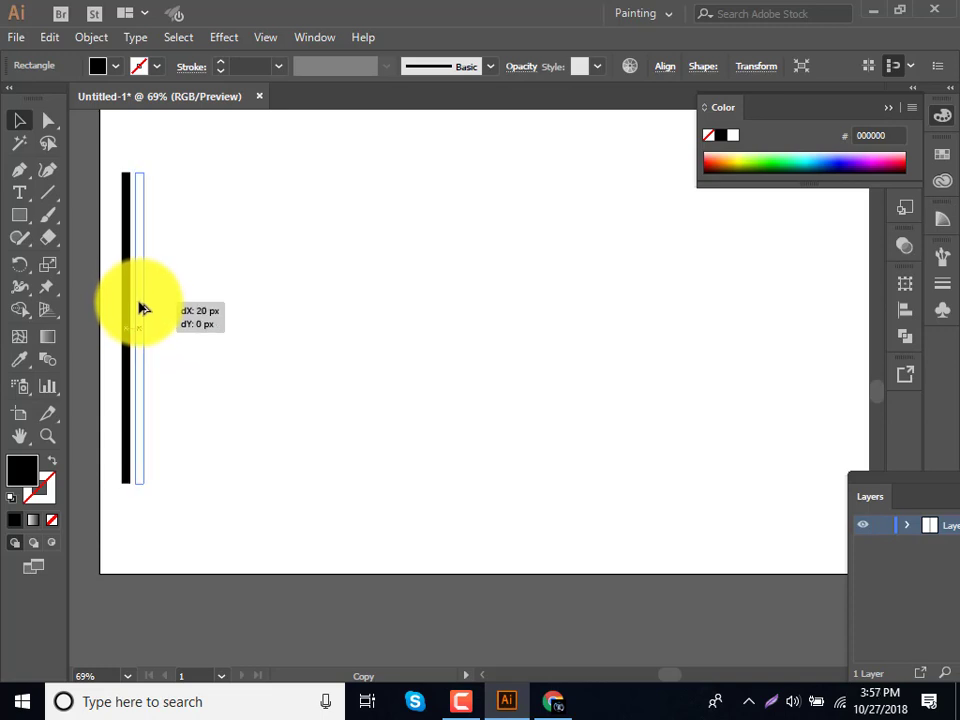
left_click_drag(143, 309, 140, 308)
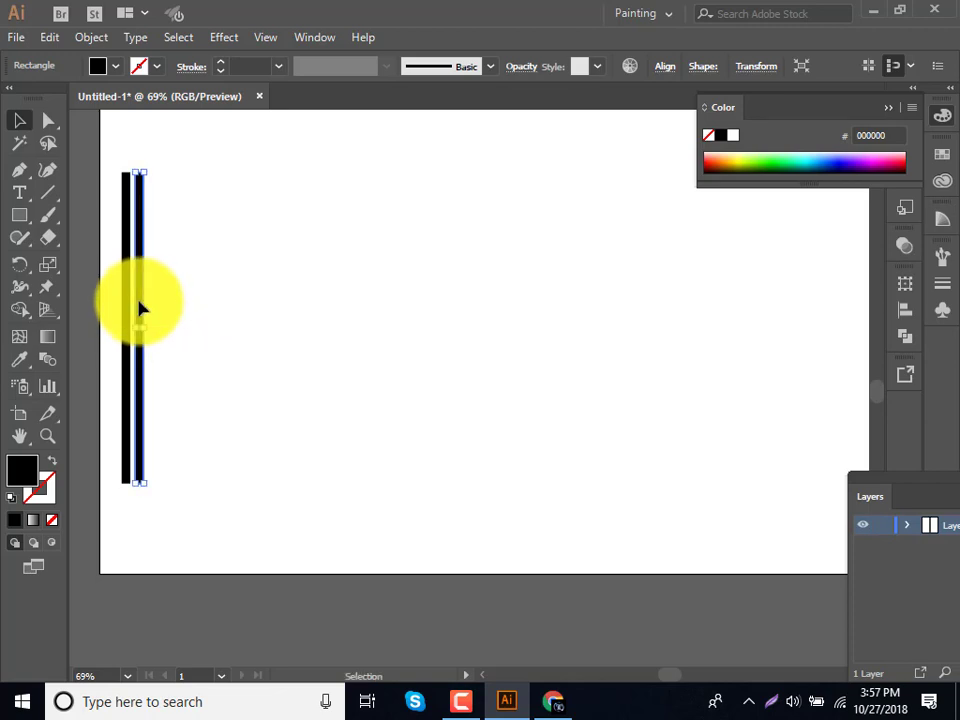
left_click(251, 361)
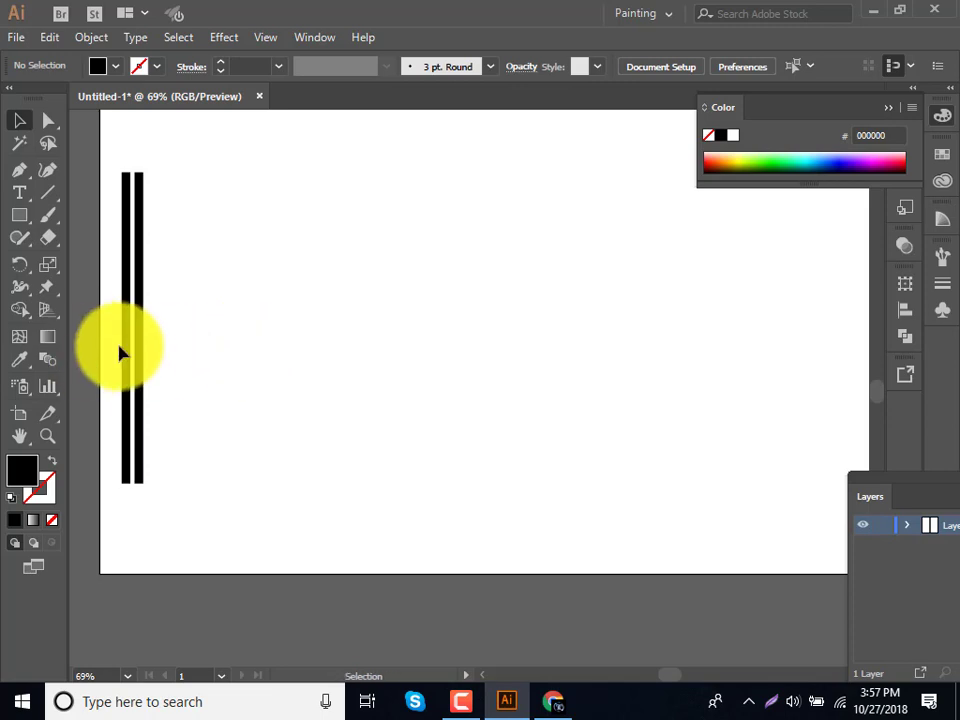
left_click(138, 367)
key("Delete")
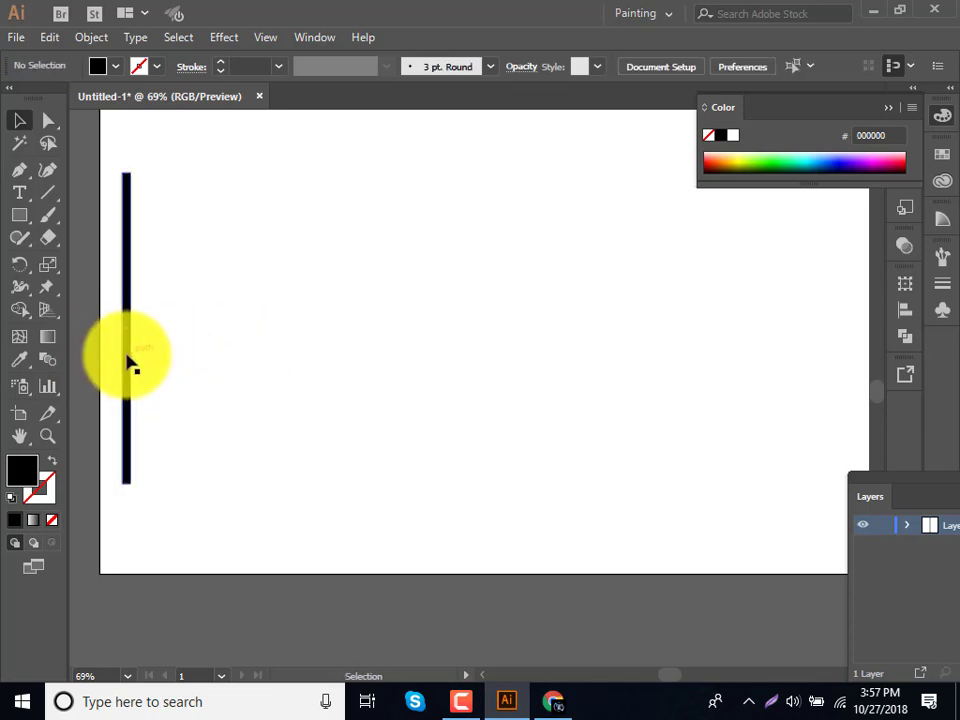
Copy the strip 20 px right and repeat with Ctrl+D for four stripes.
left_click_drag(128, 362, 149, 362)
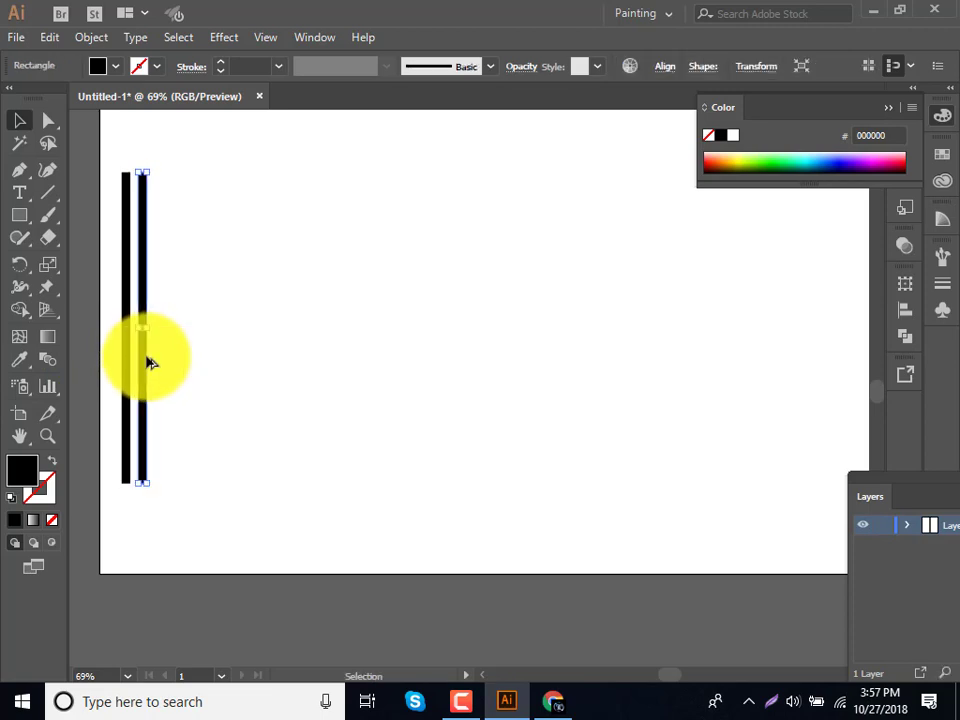
key("ctrl+d")
key("ctrl+d")
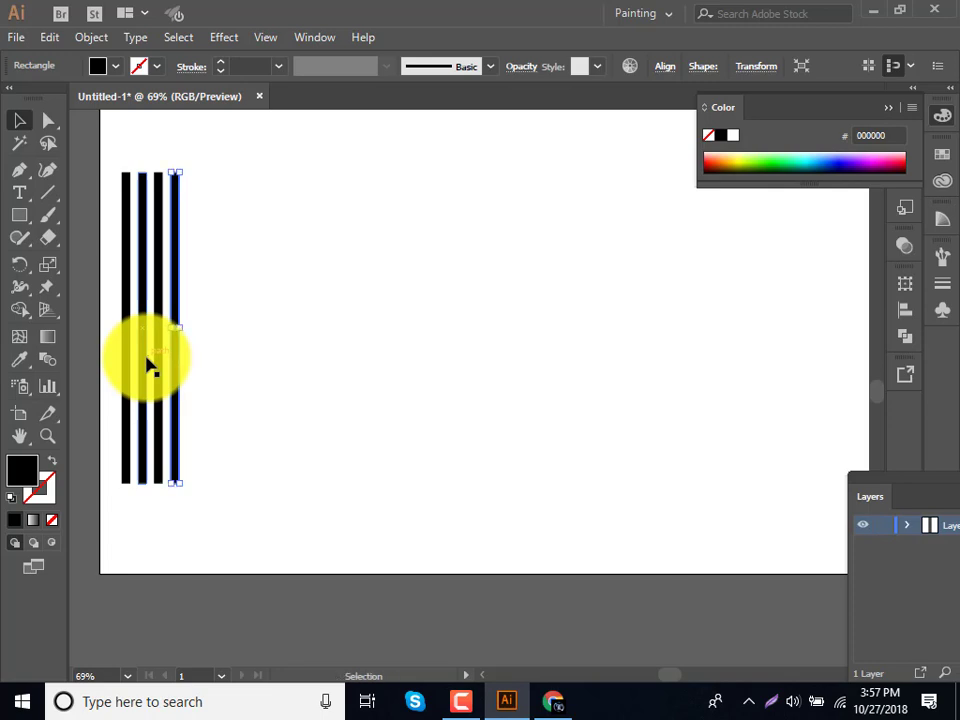
mouse_move(256, 245)
left_mouse_down()
mouse_move(129, 254)
mouse_move(103, 267)
left_mouse_up()
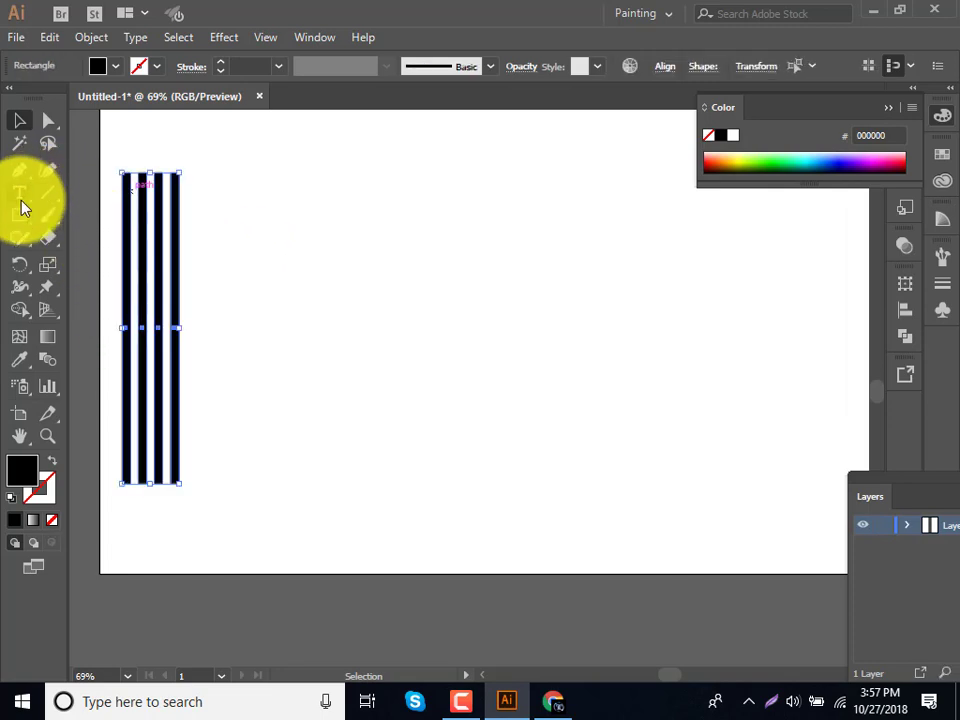
key("a")
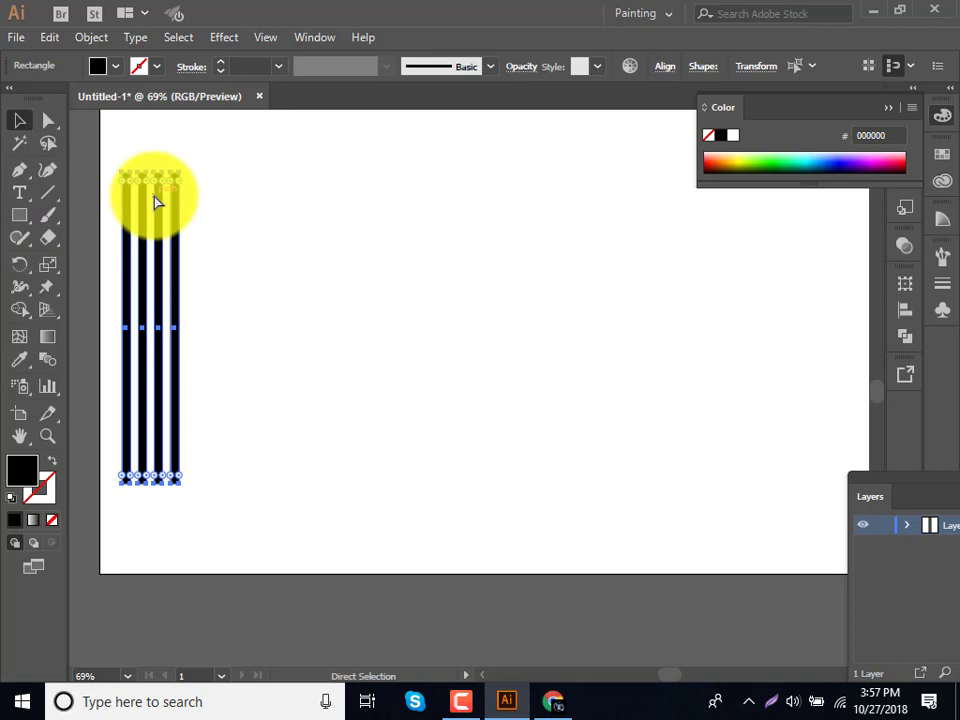
key("v")
left_click(310, 240)
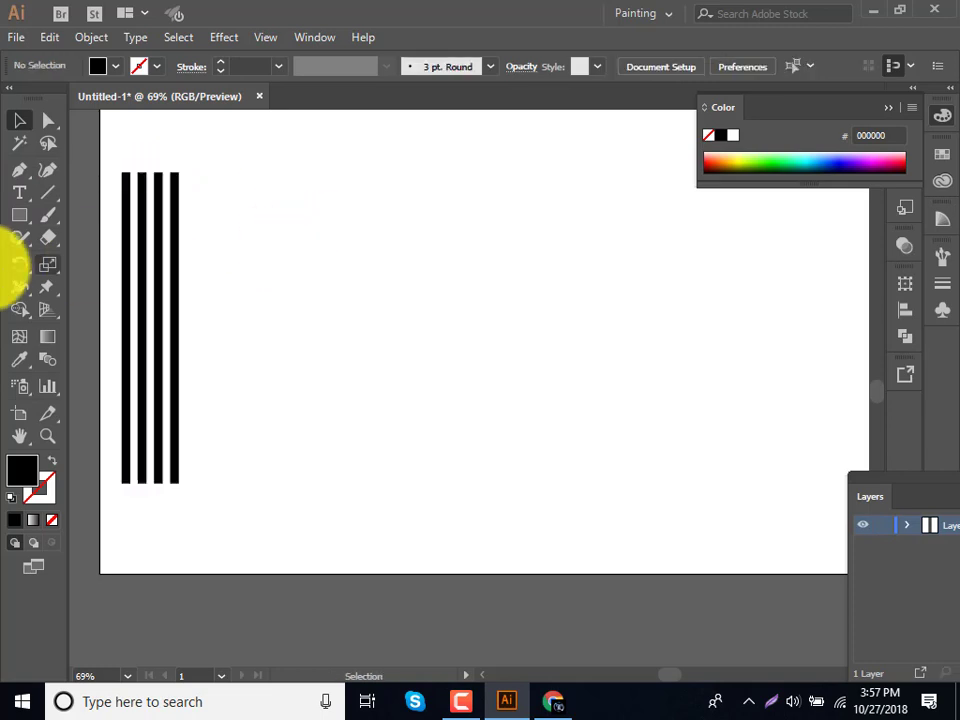
Draw a tall bar near the page centre and repeat copies 33 px apart into a row.
left_click(19, 214)
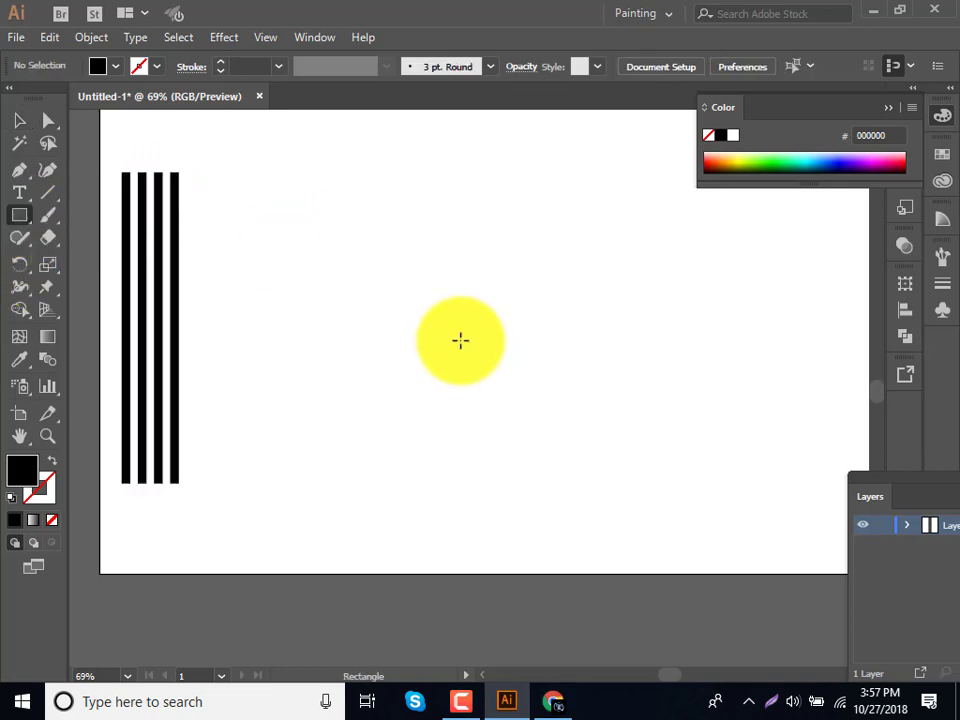
left_click_drag(388, 233, 401, 446)
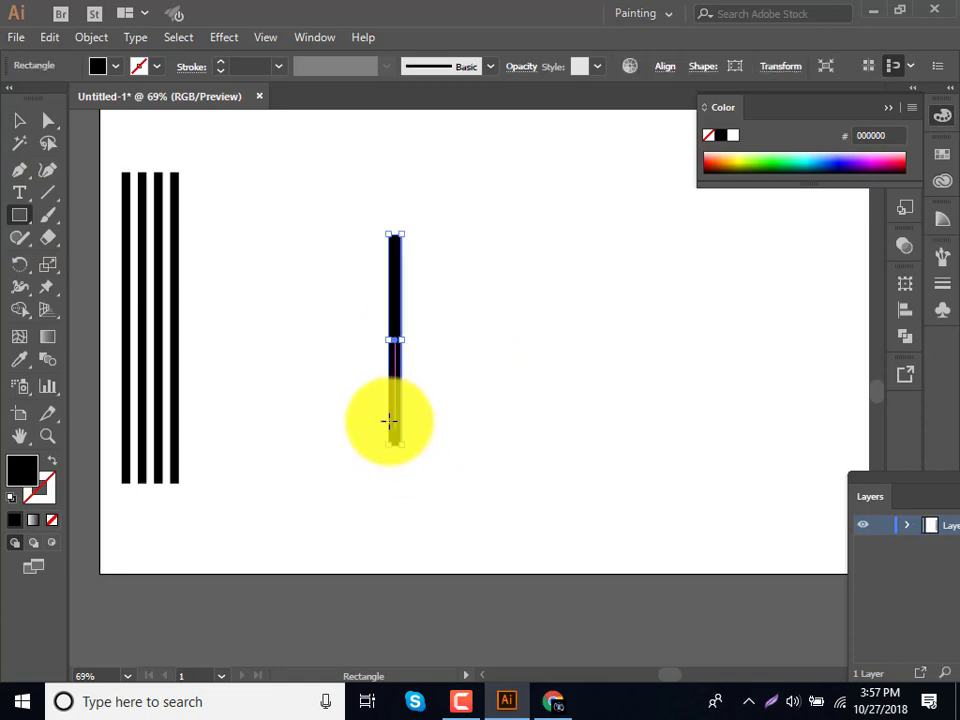
left_click(19, 120)
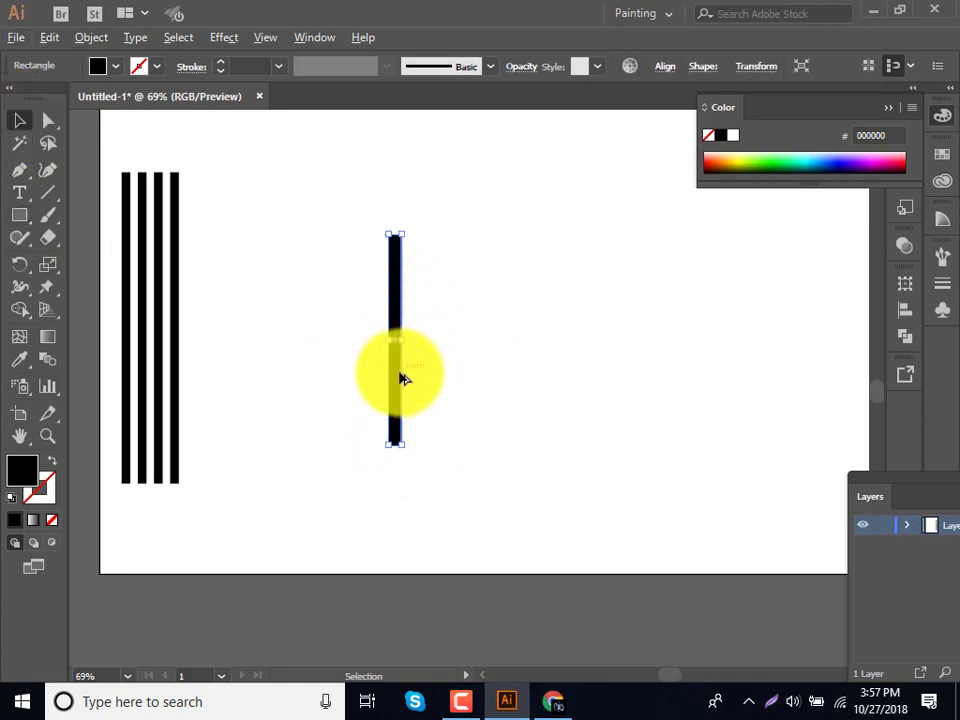
left_click_drag(401, 378, 425, 378)
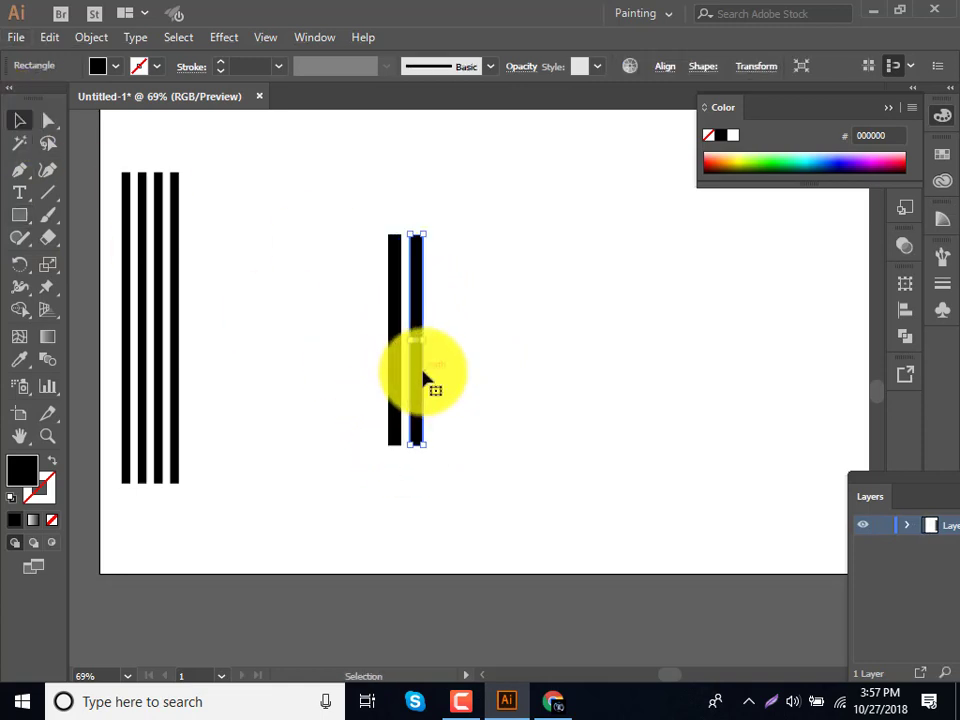
key("ctrl+d")
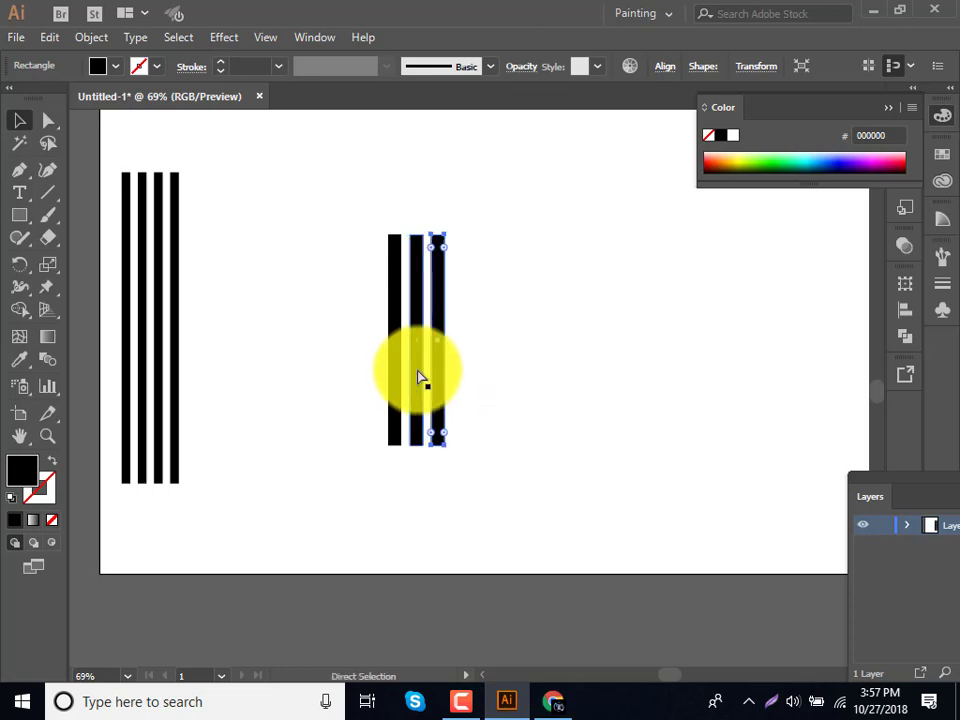
key("ctrl+d")
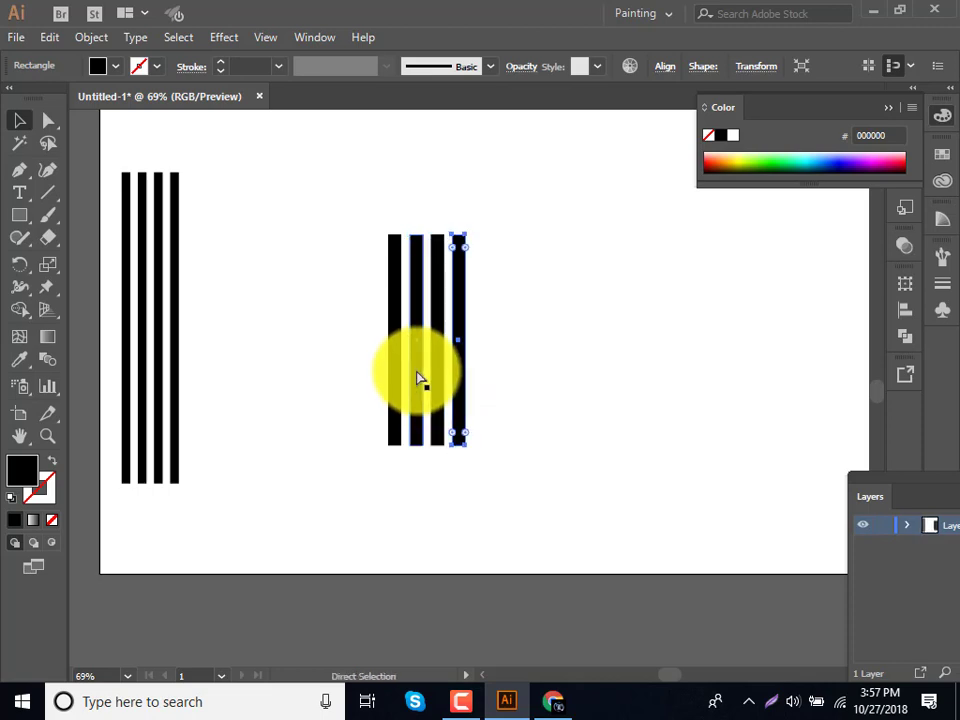
key("ctrl+d")
key("ctrl+d")
key("ctrl+d")
key("ctrl+d")
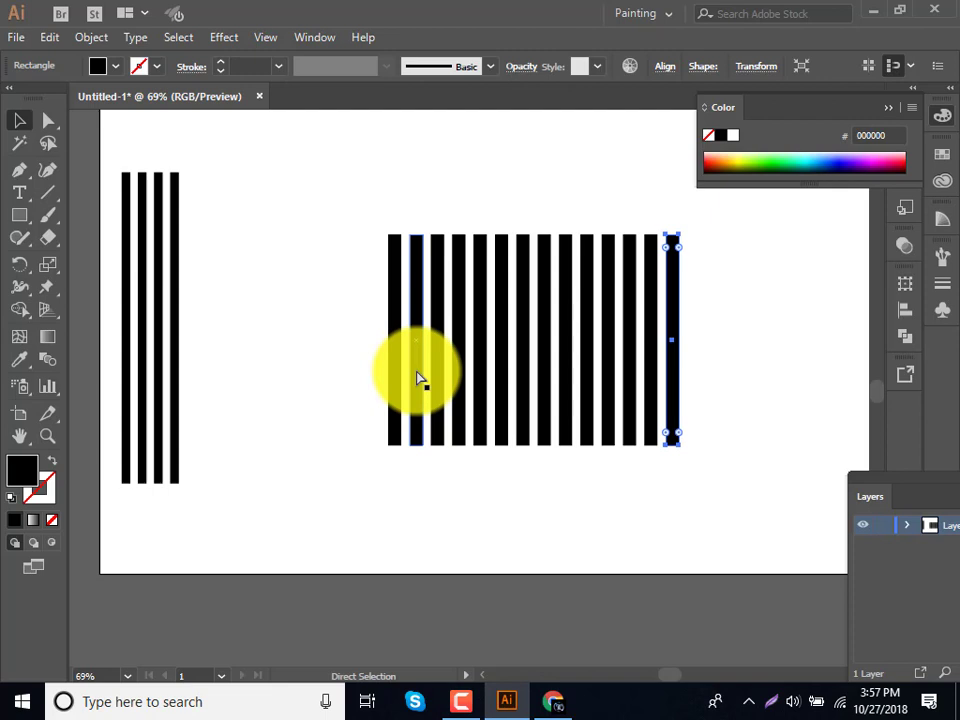
key("ctrl+d")
key("ctrl+d")
key("ctrl+d")
key("ctrl+d")
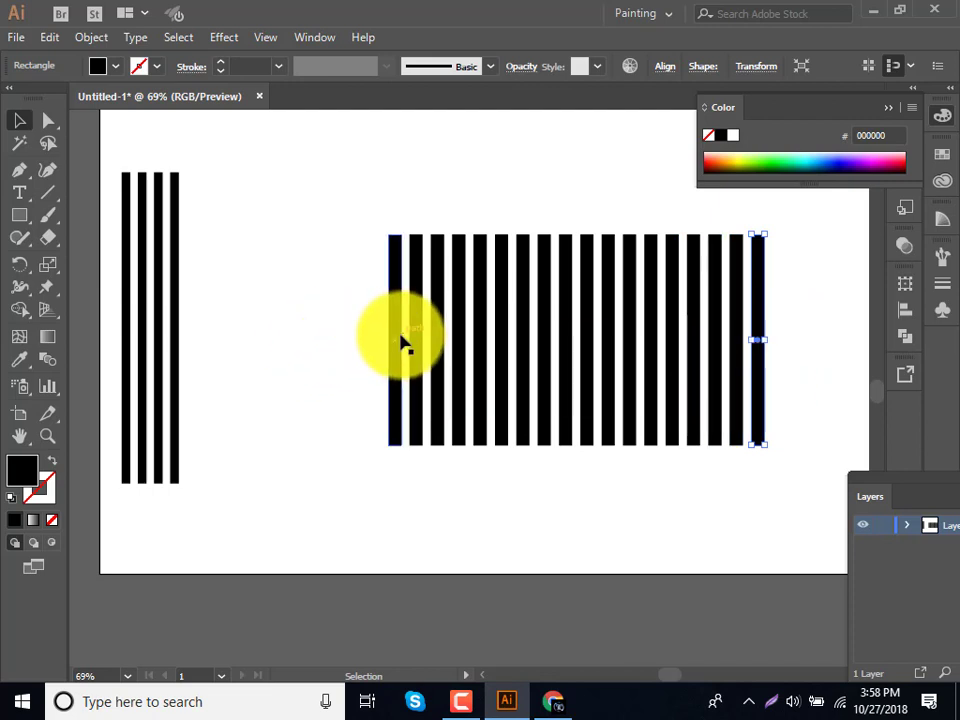
Delete the whole extra row of bars, keeping the four-stripe group.
left_click_drag(400, 340, 316, 340)
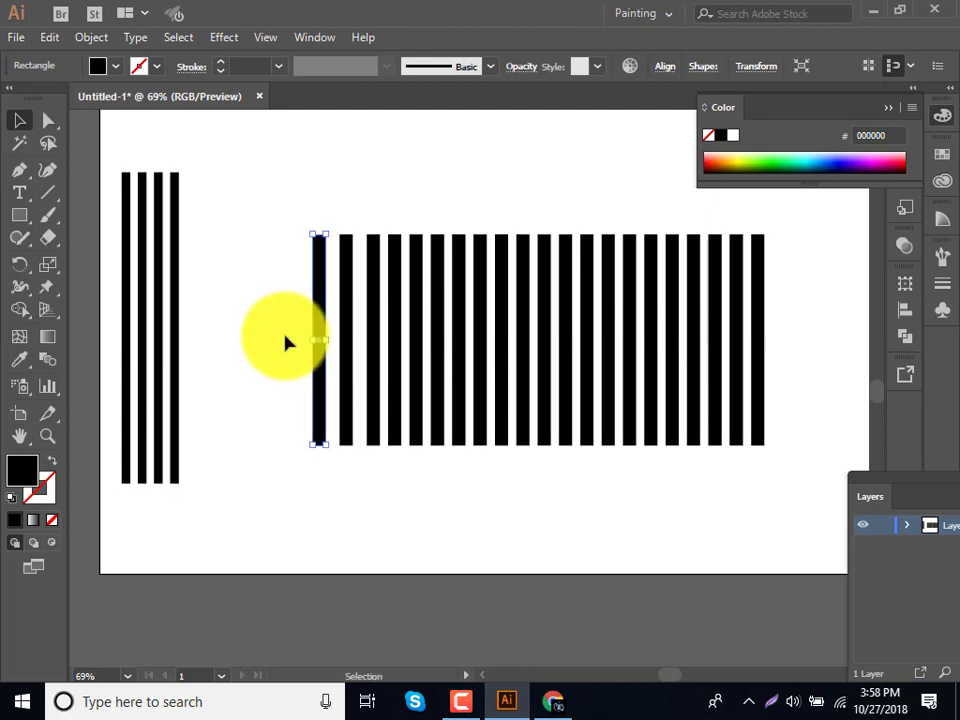
left_click(372, 343, "shift")
key("Delete")
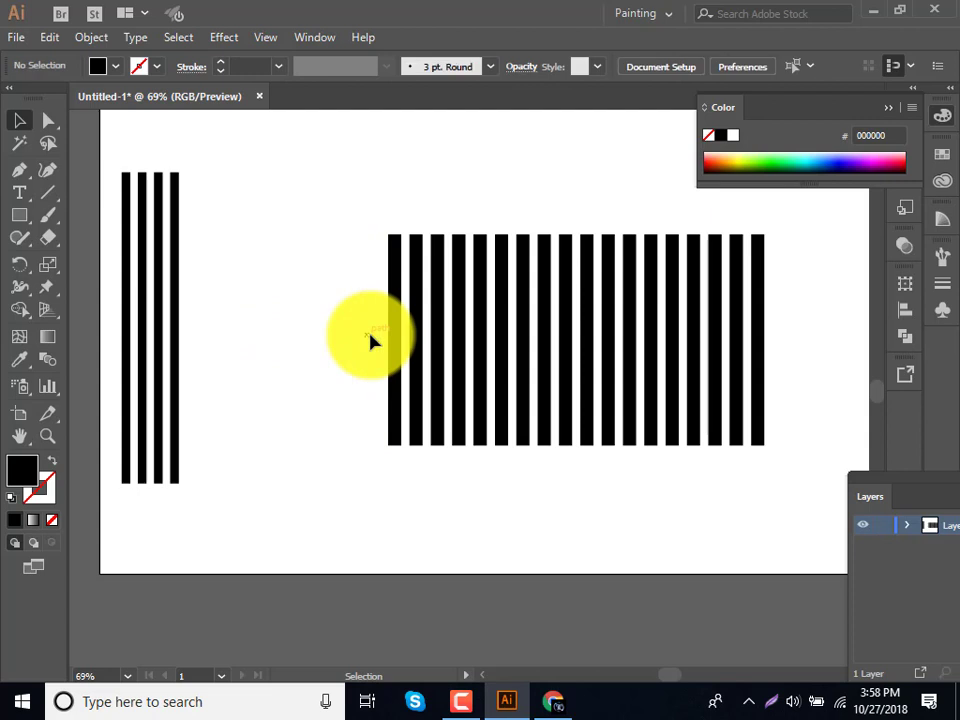
left_click_drag(372, 343, 898, 436)
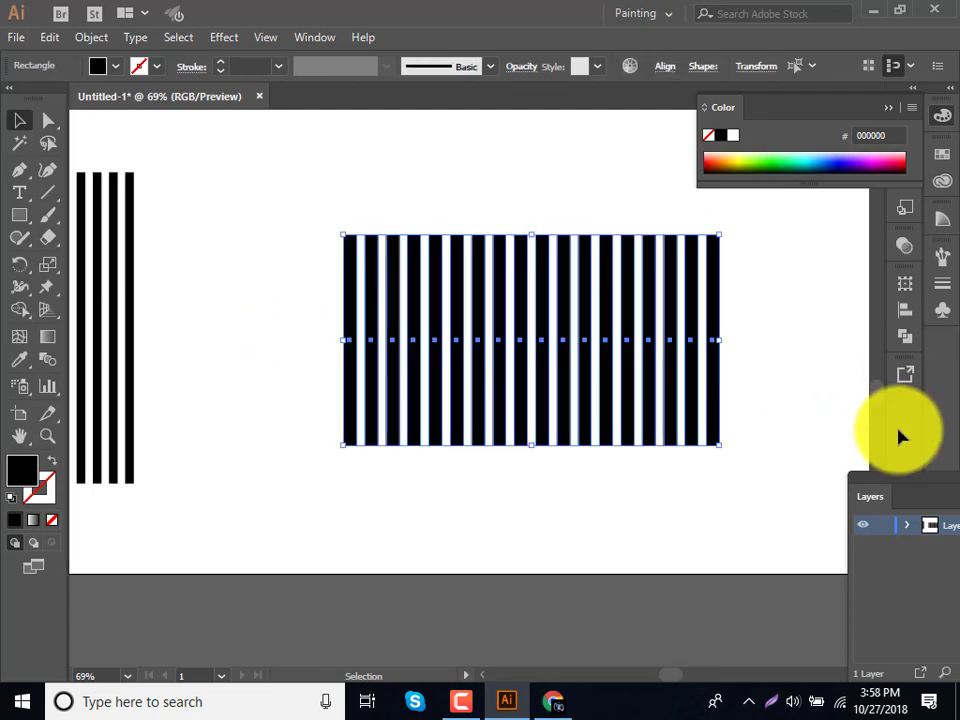
key("Delete")
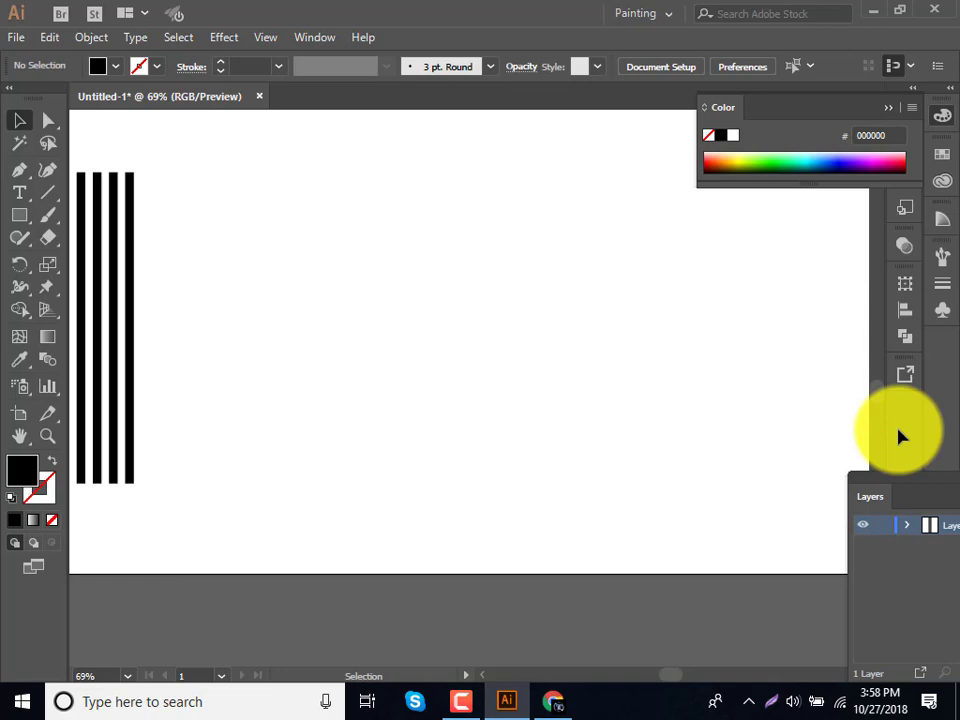
Select the four-bar striped group on the artboard.
scroll(640, 420, "up", 1)
mouse_move(283, 341)
left_mouse_down()
mouse_move(98, 349)
mouse_move(190, 349)
left_mouse_up()
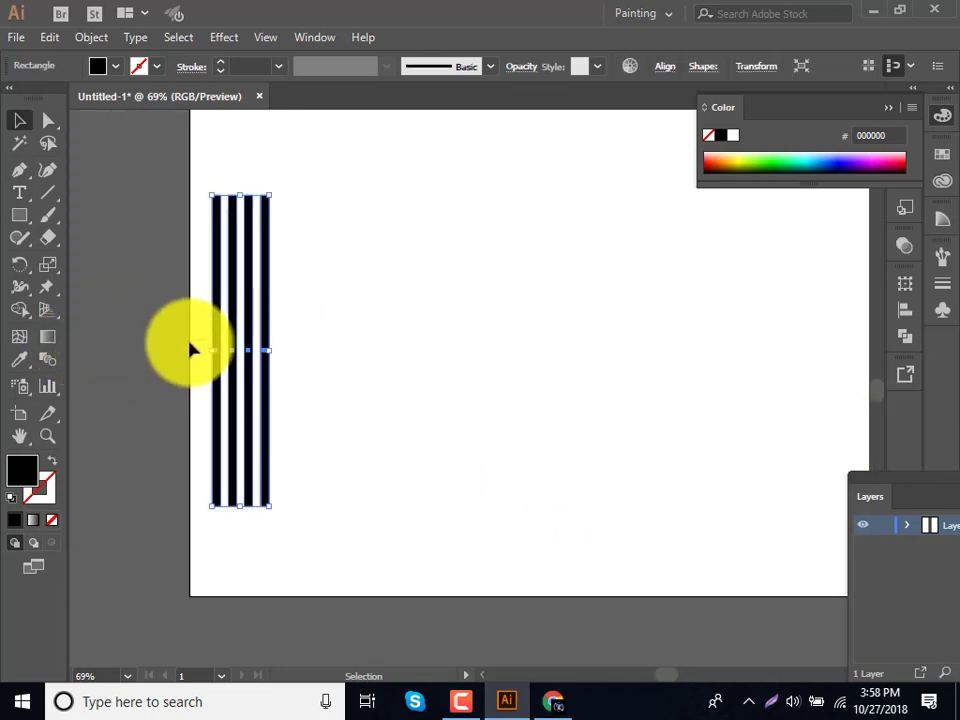
key("ctrl")
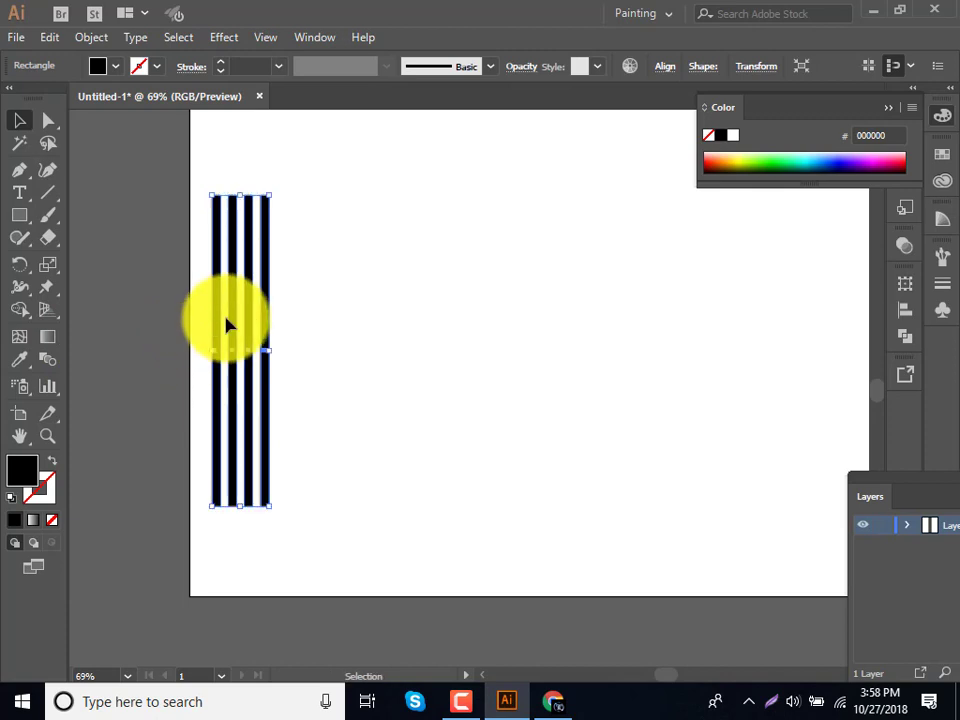
right_click(260, 297)
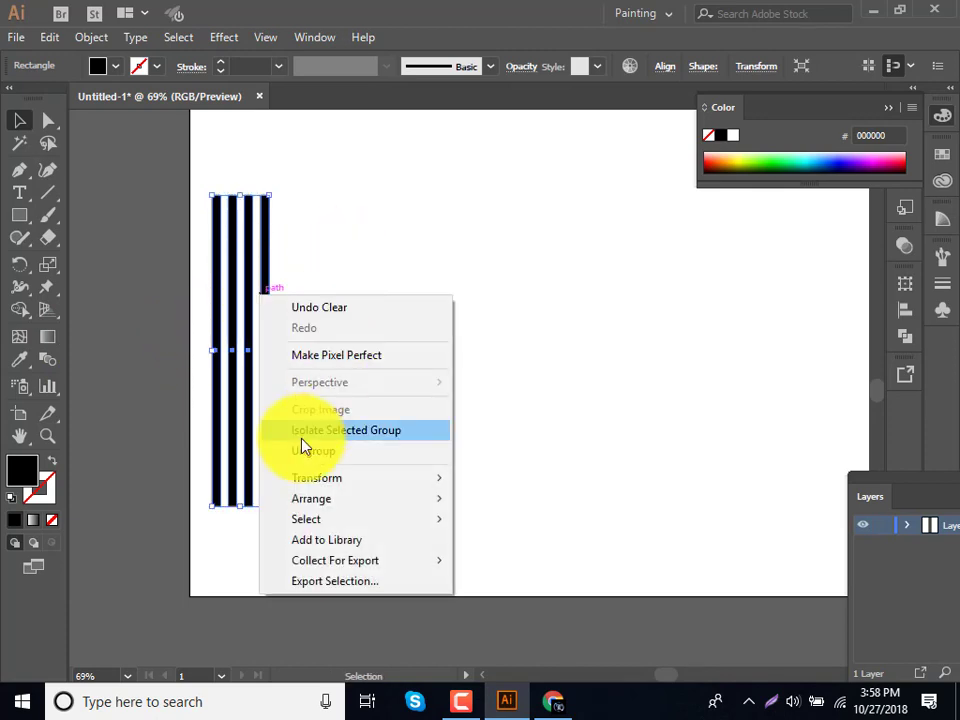
right_click(343, 256)
Add the striped group to the Symbols panel as a new symbol named 'logo', then reselect its instance.
left_click(322, 30)
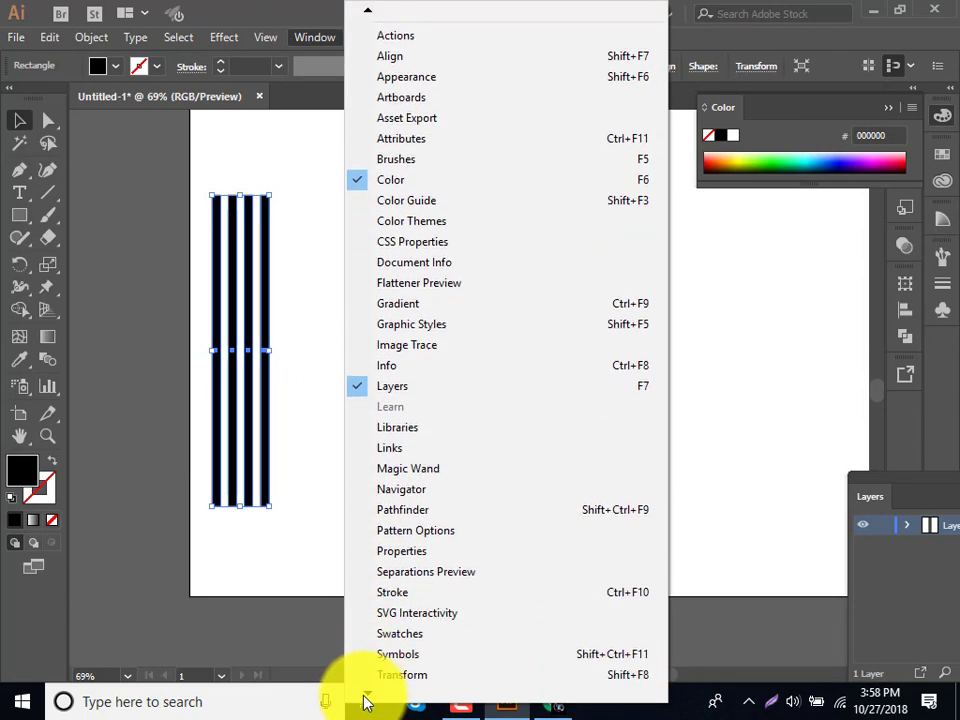
left_click(405, 590)
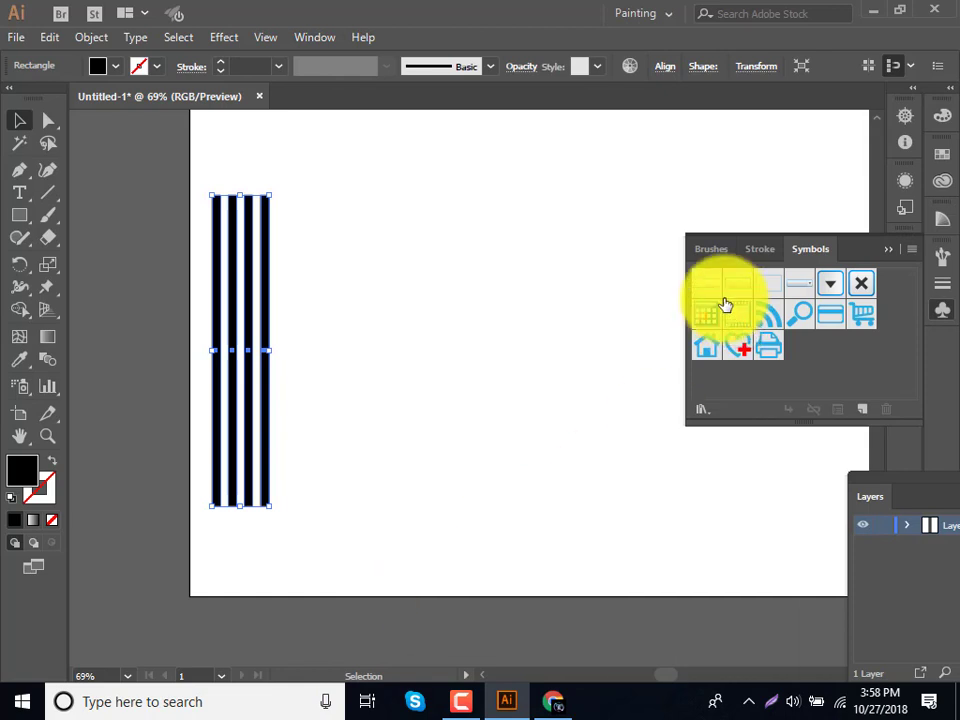
mouse_move(730, 316)
left_mouse_down()
mouse_move(236, 312)
mouse_move(731, 386)
left_mouse_up()
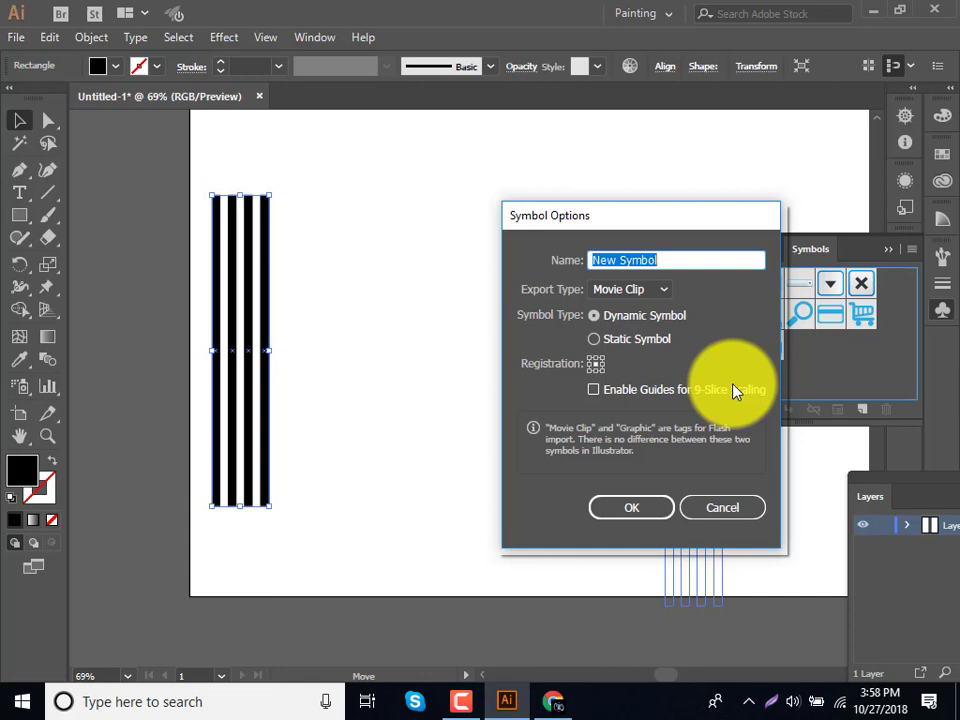
type("logo")
key("Return")
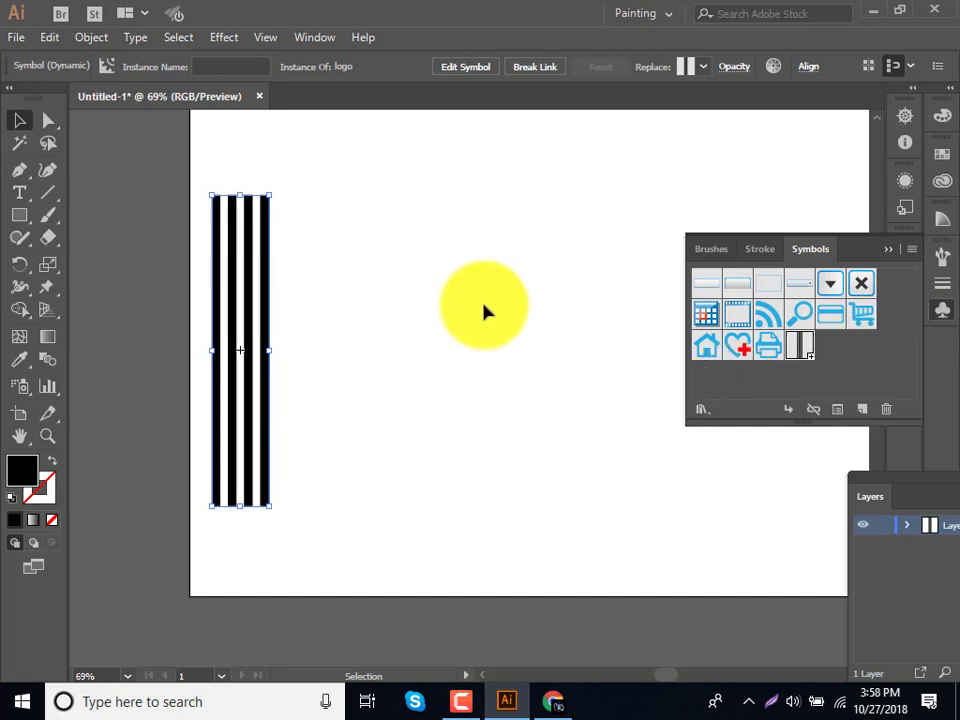
left_click(422, 305)
left_click_drag(422, 305, 81, 348)
Delete the striped symbol instance and draw a trial tall rectangle.
key("Delete")
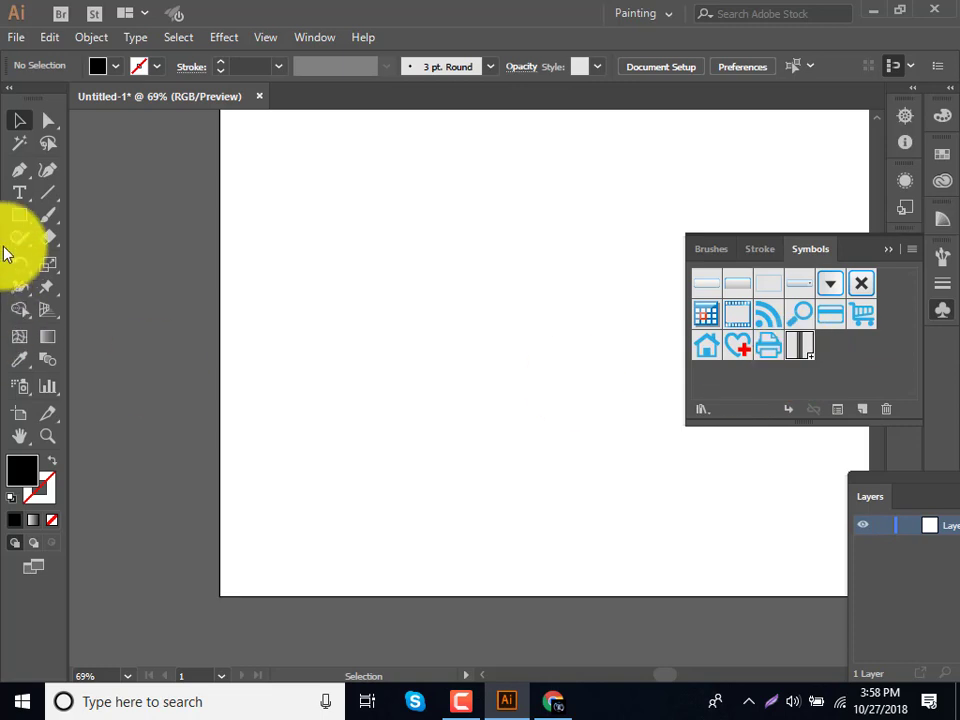
left_click(19, 215)
mouse_move(322, 200)
left_mouse_down()
mouse_move(377, 496)
mouse_move(378, 476)
left_mouse_up()
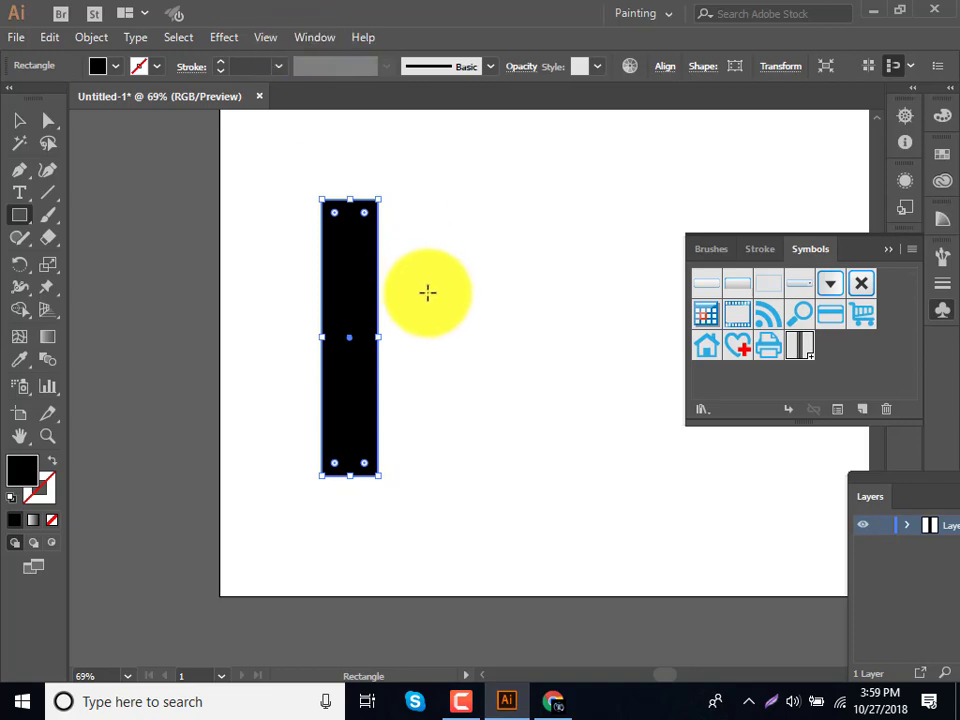
Replace the trial shape with a black rectangle about 87 × 410 px.
key("Delete")
left_click(314, 37)
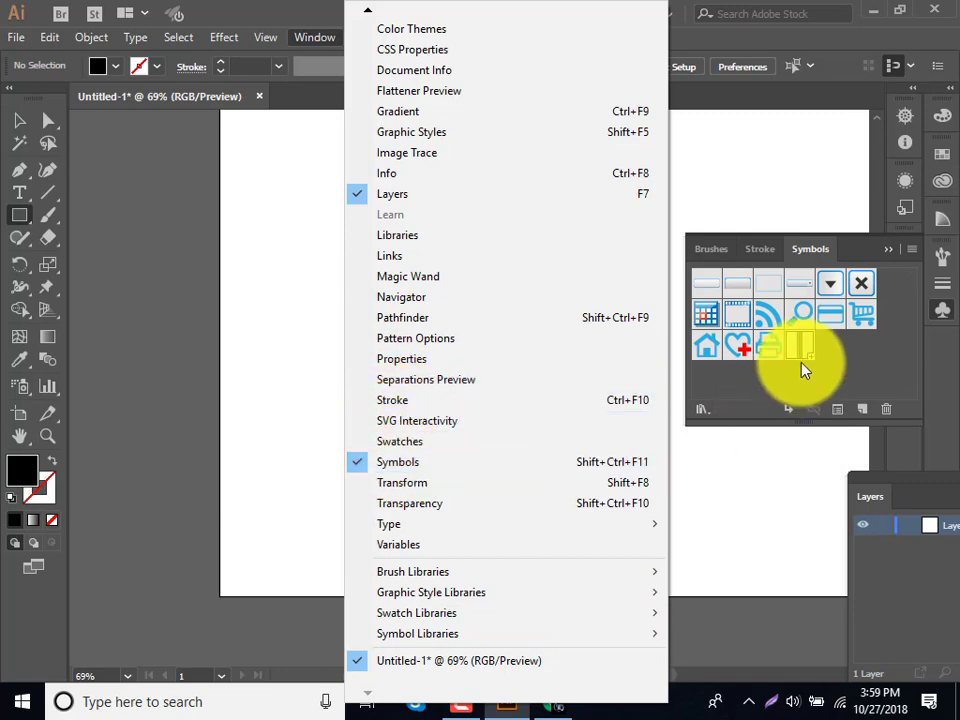
left_click(800, 369)
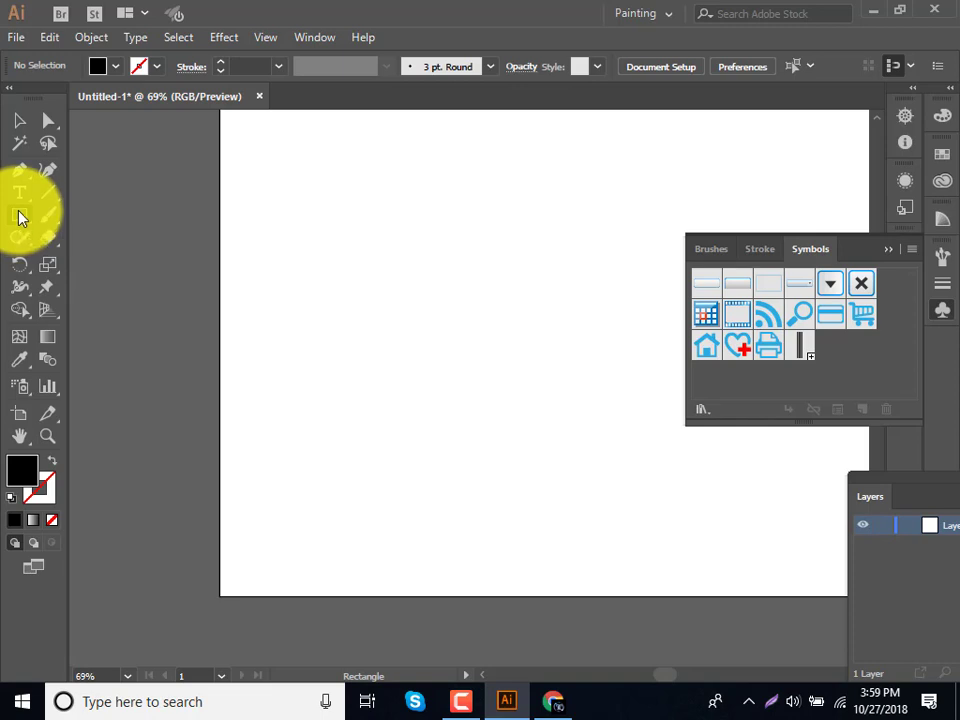
left_click_drag(329, 178, 387, 442)
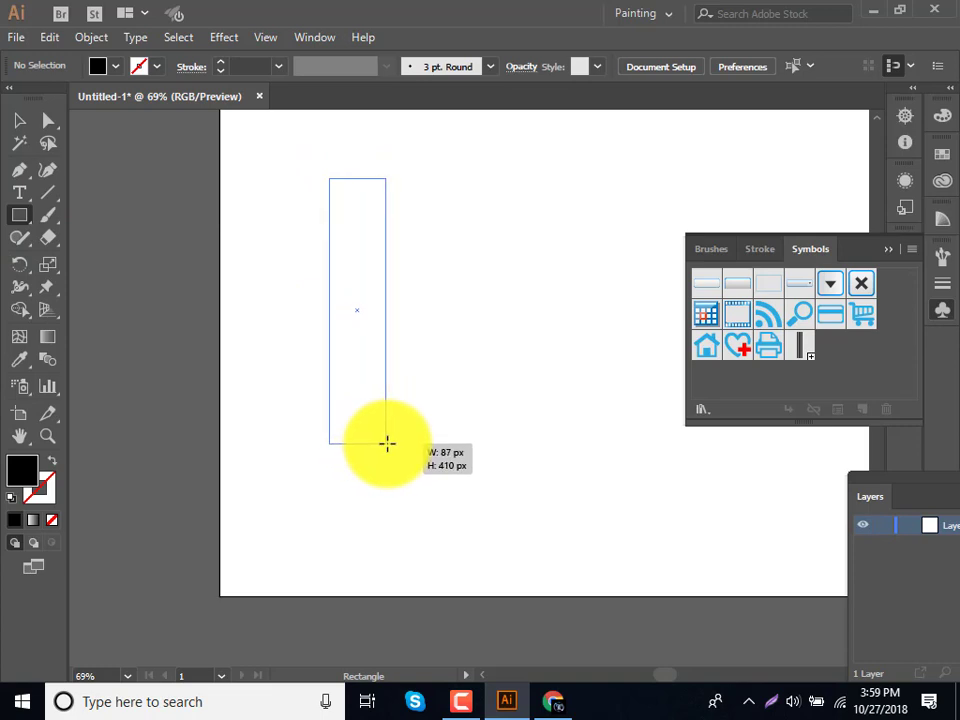
left_click_drag(387, 442, 387, 441)
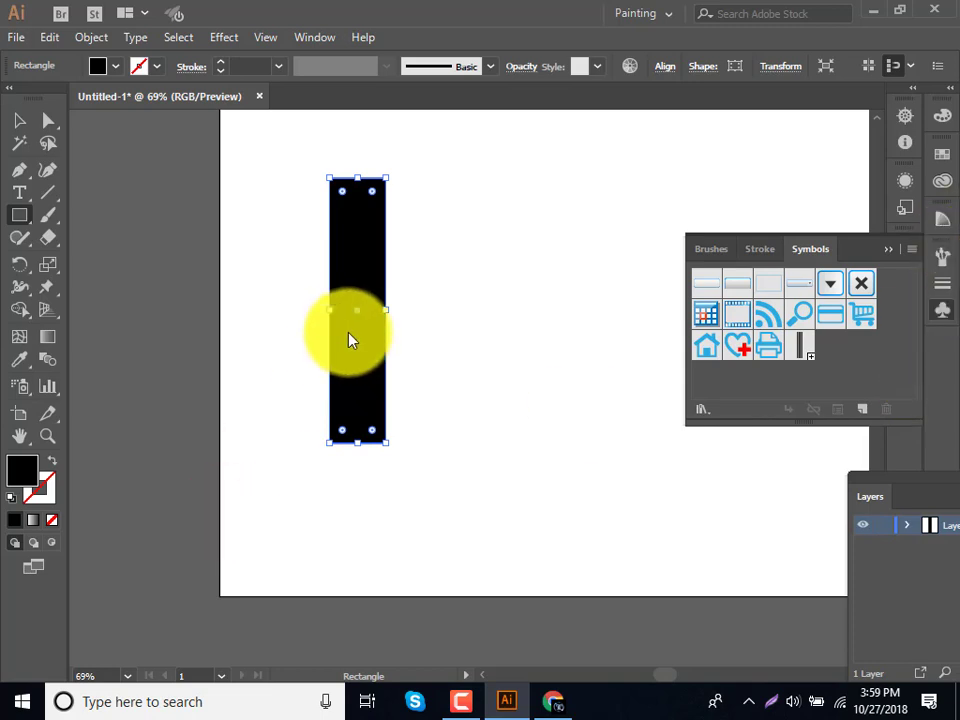
Apply Effect > 3D > Revolve to the rectangle with Preview on.
left_click(227, 46)
mouse_move(300, 144)
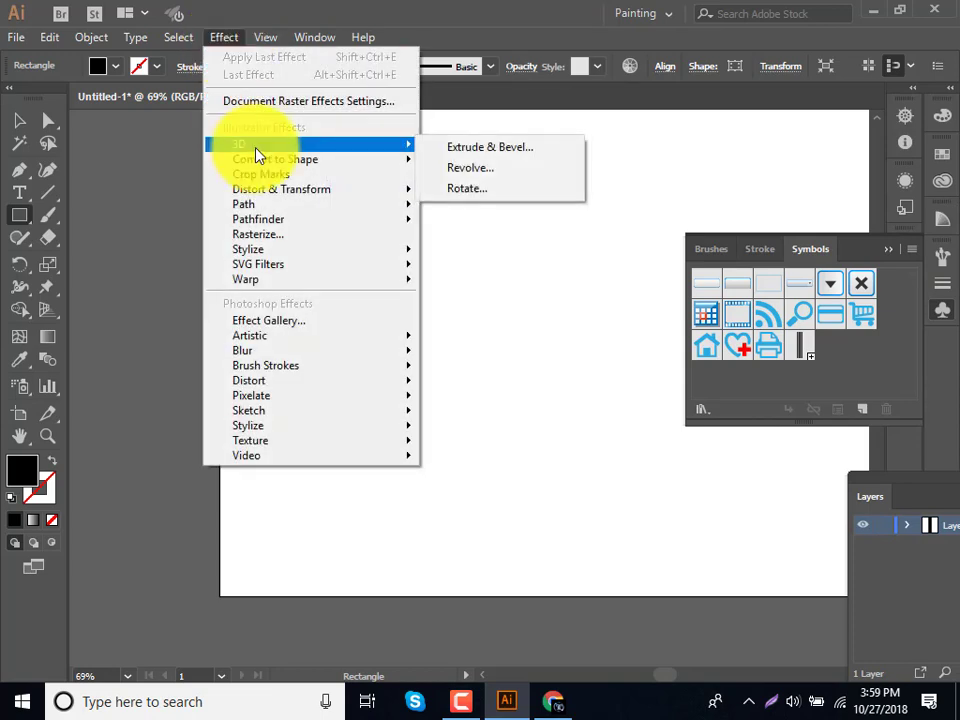
left_click(556, 183)
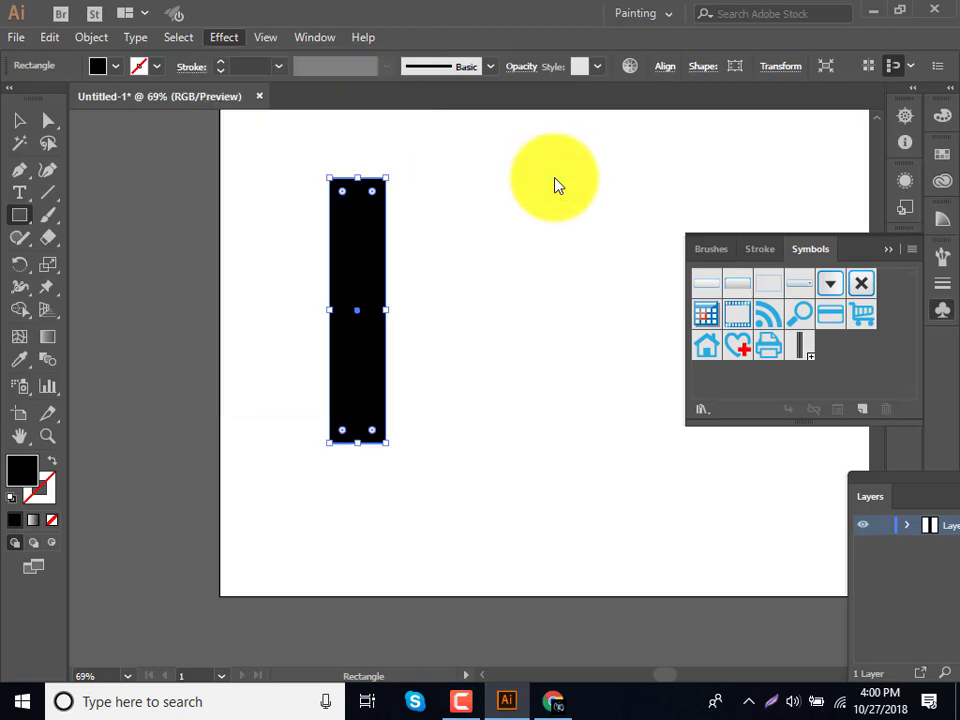
left_click(458, 702)
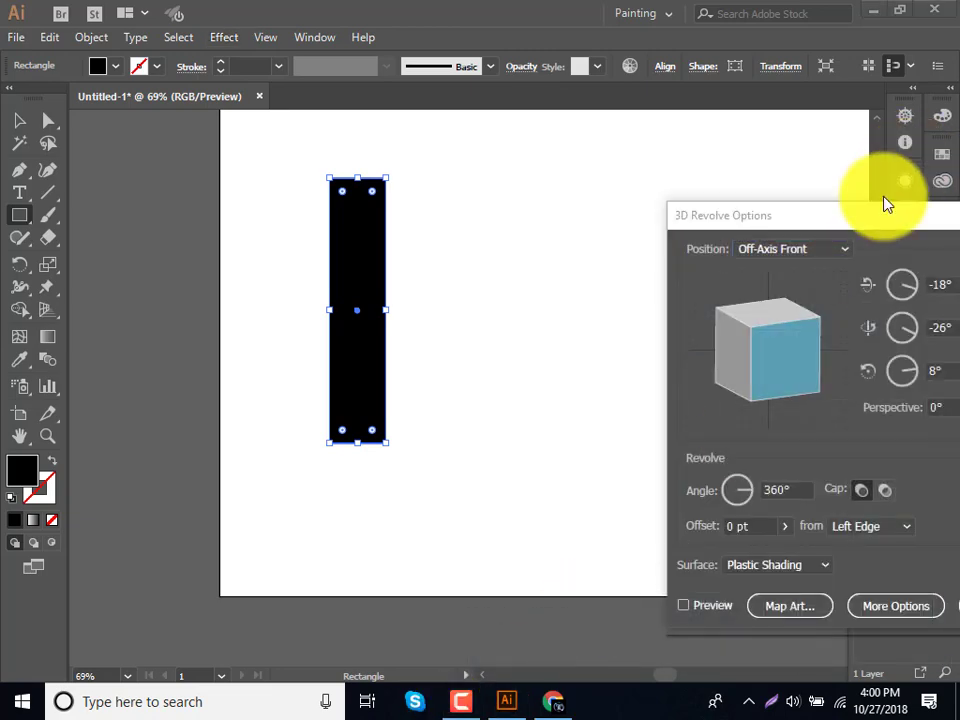
left_click_drag(879, 214, 687, 177)
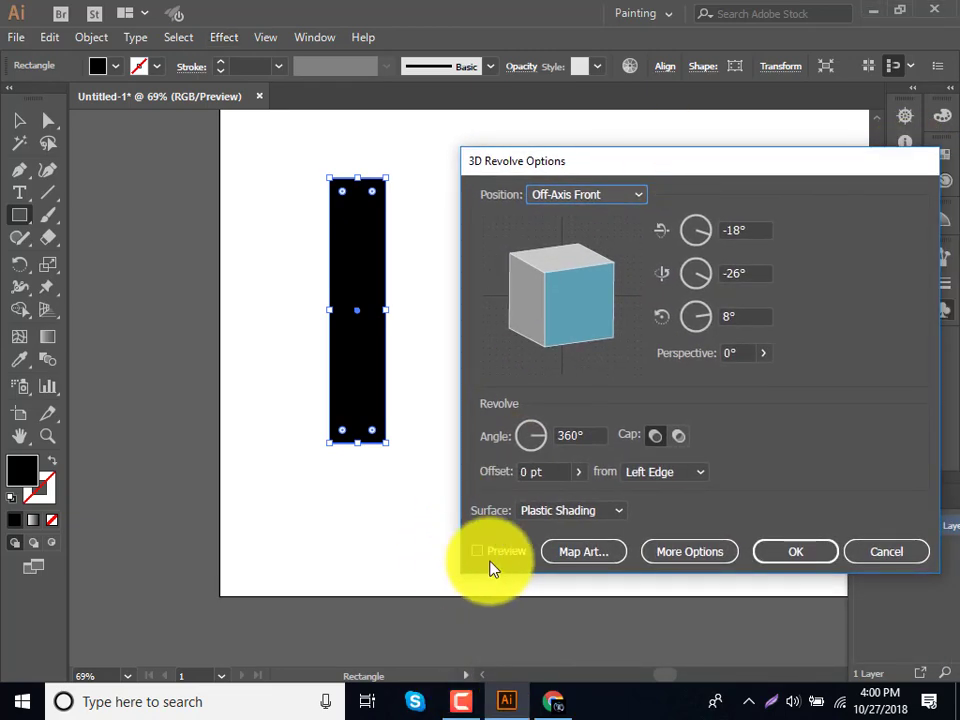
left_click(494, 554)
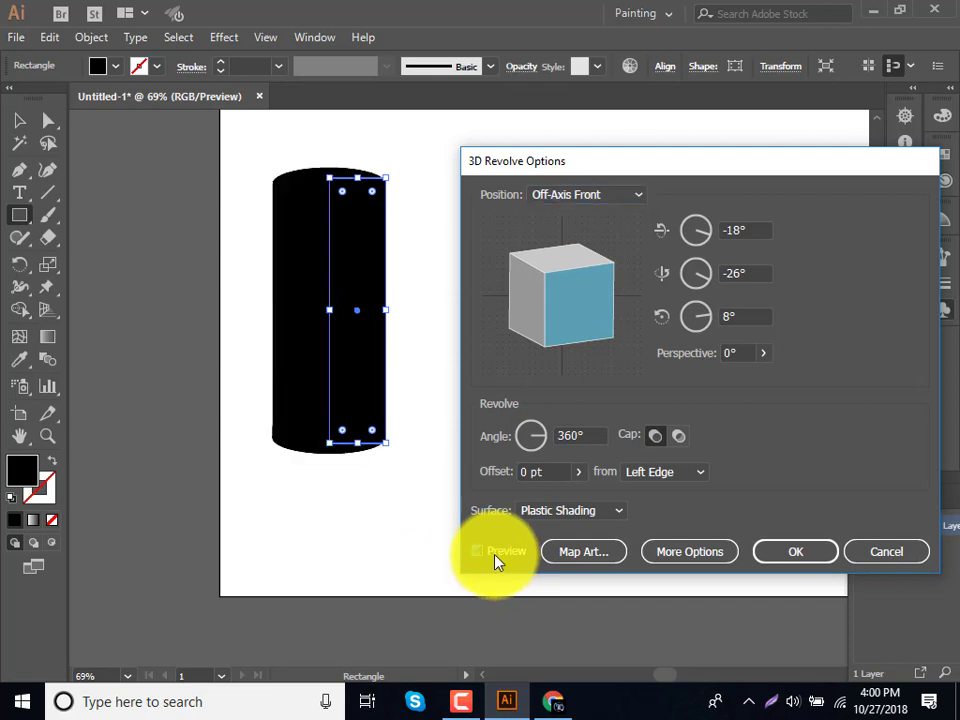
Set the revolve rotation to 0°, 0°, 90° with a 360° angle and Plastic Shading.
left_click(745, 230)
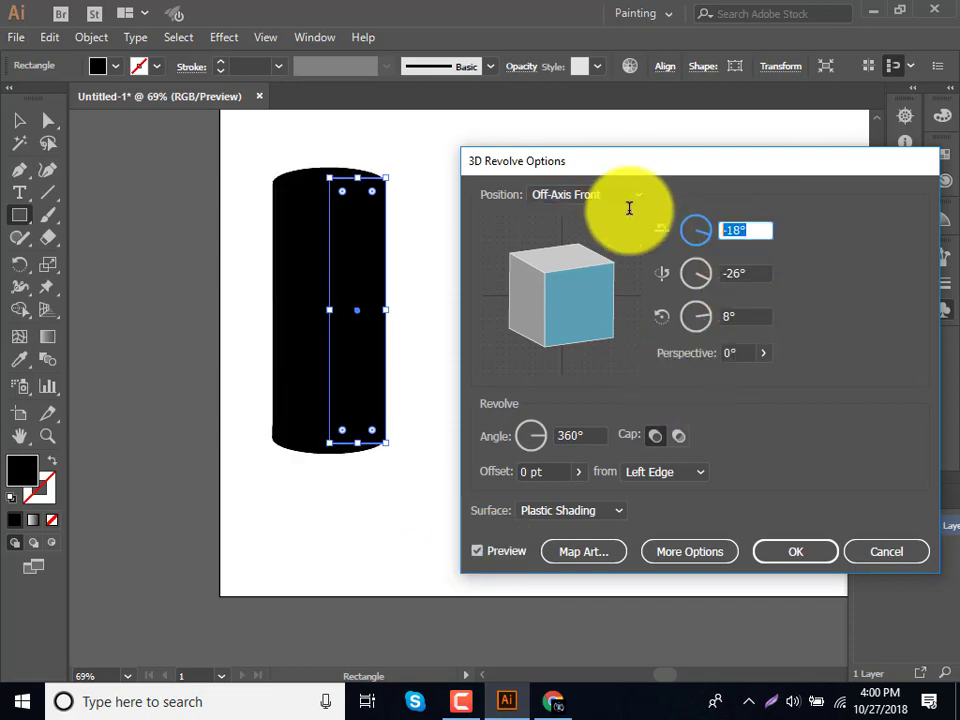
type("0")
left_click(745, 273)
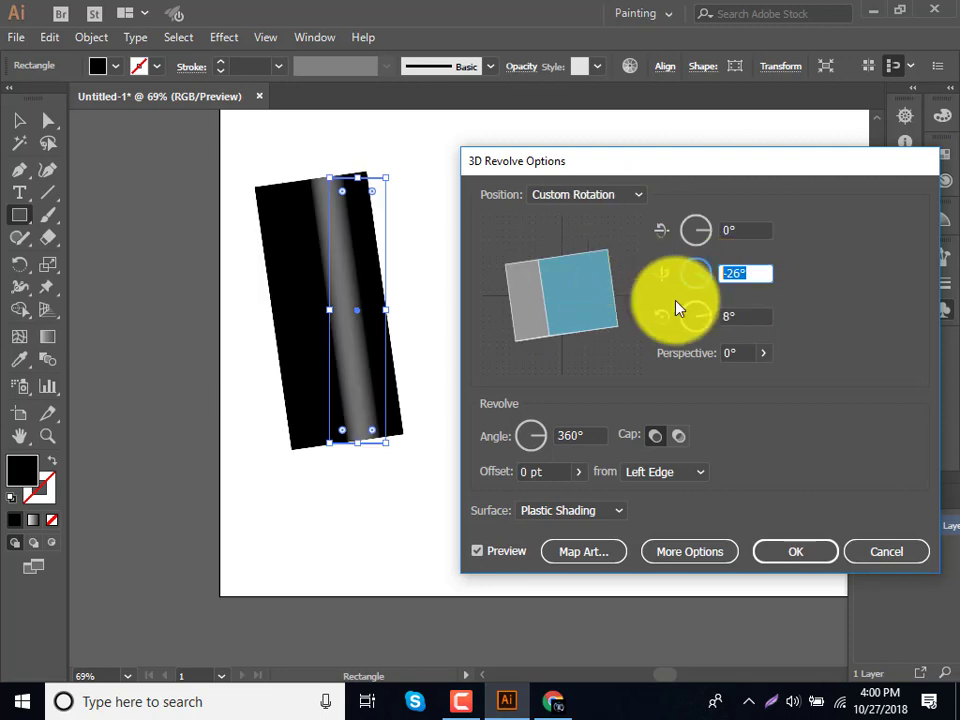
type("0")
left_click(740, 318)
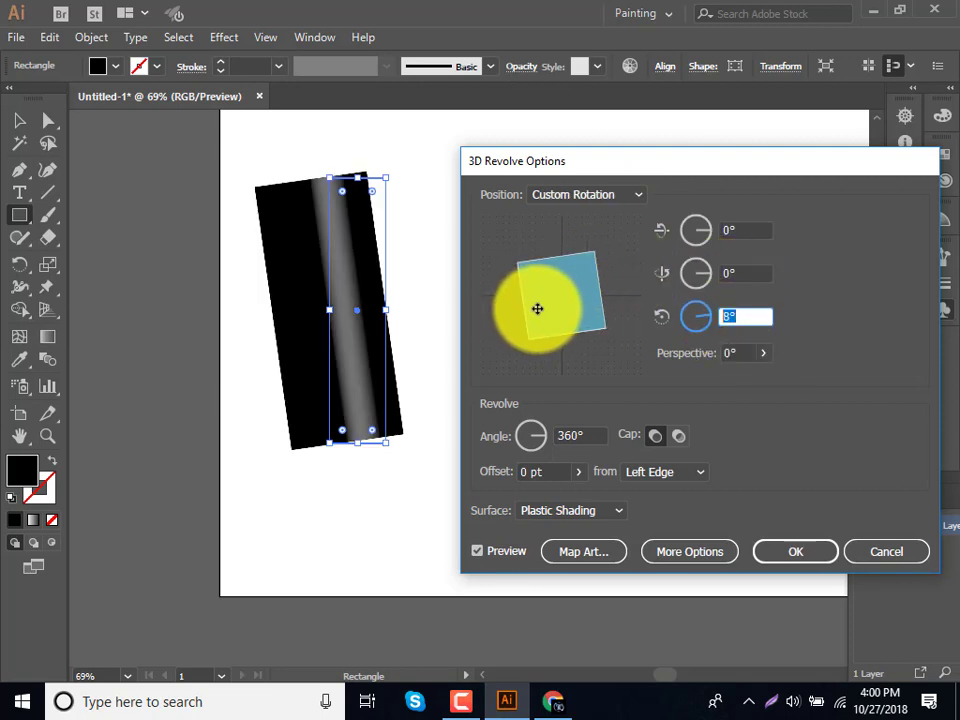
key("BackSpace")
type("90")
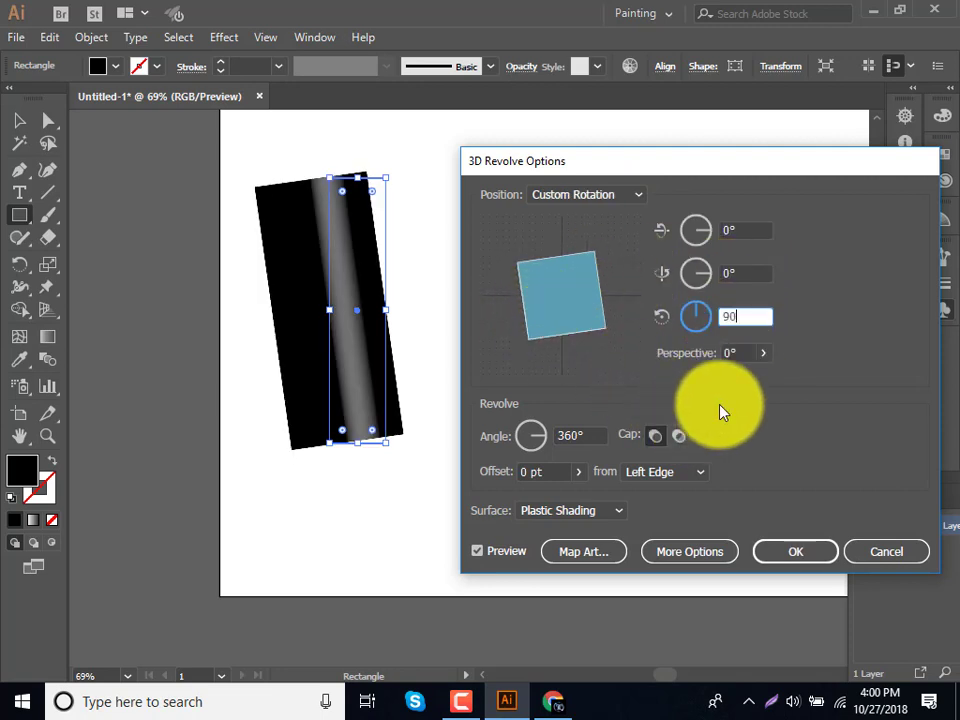
left_click(740, 350)
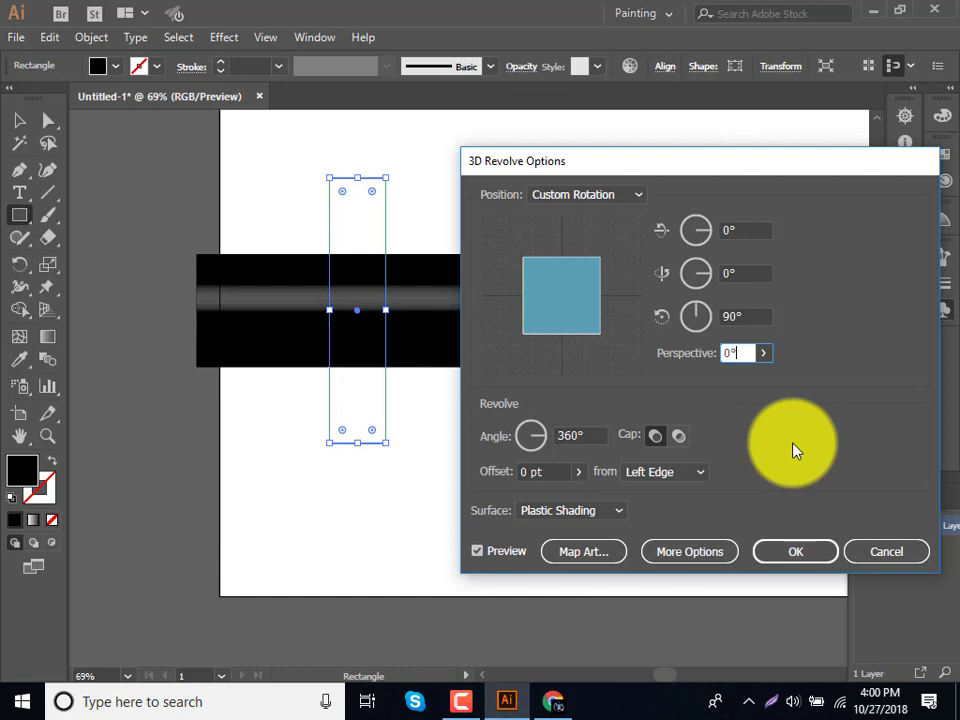
left_click(468, 700)
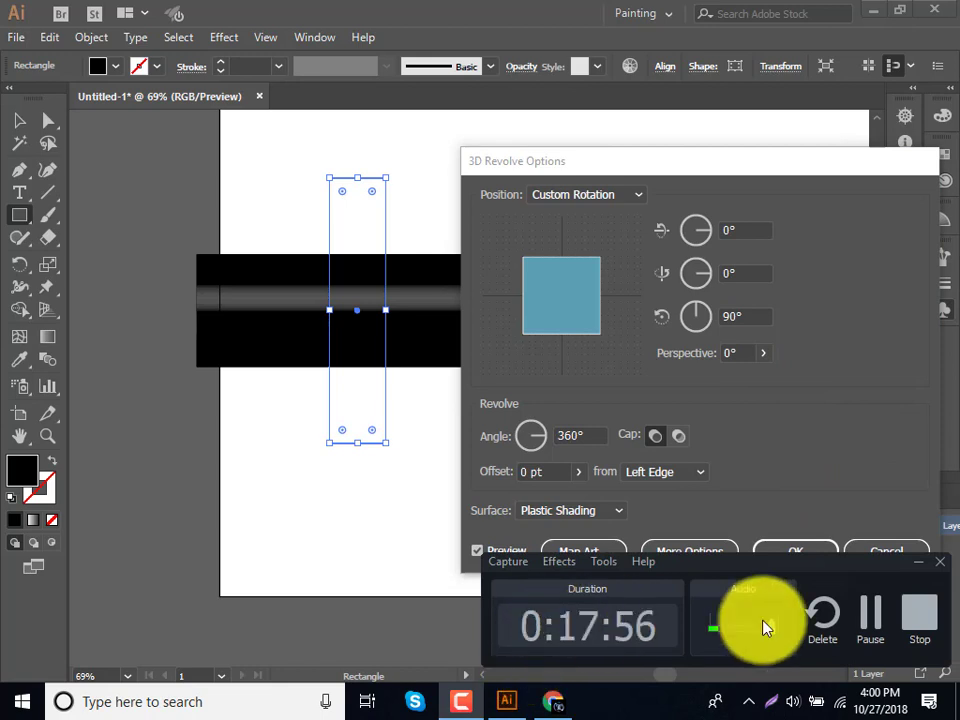
left_click(921, 564)
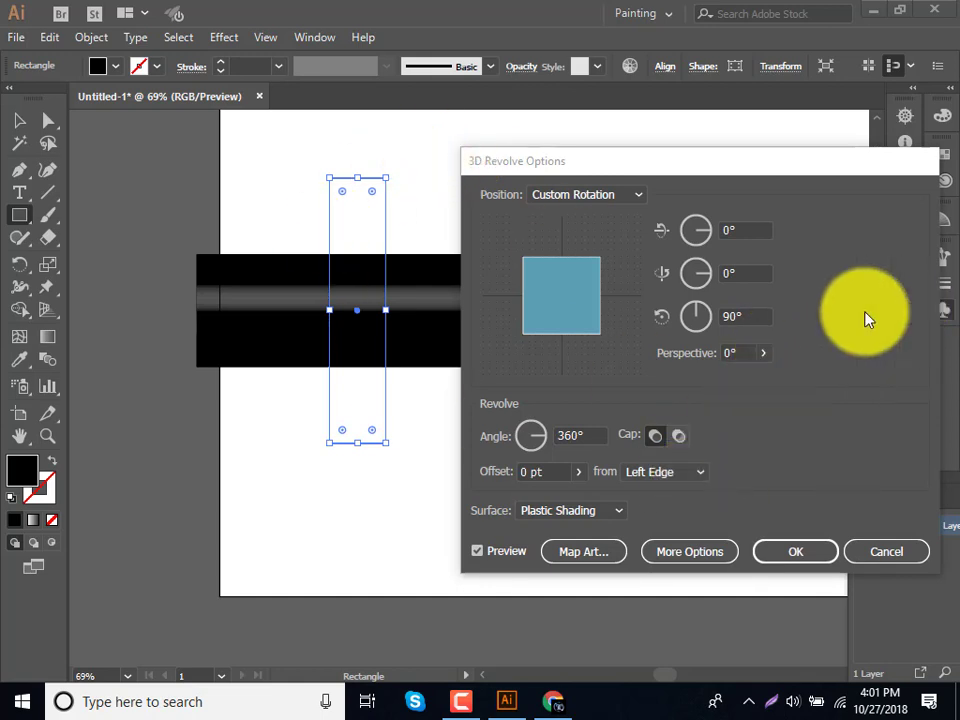
In Map Art, map the 'logo' symbol onto surface 3 of 3 with Invisible Geometry on.
left_click(578, 553)
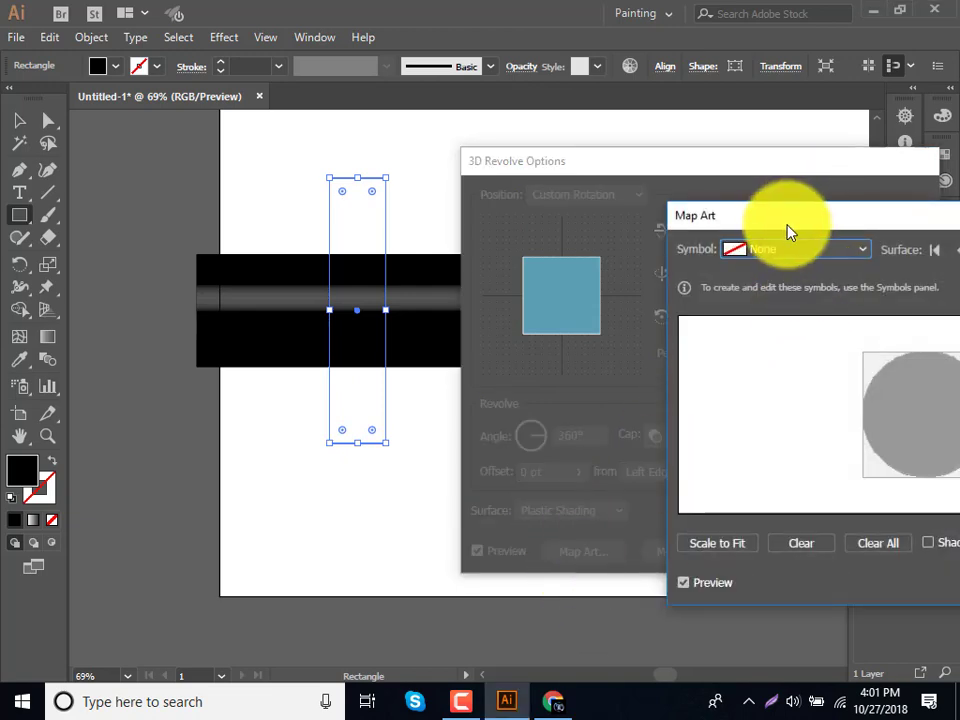
left_click_drag(787, 228, 500, 202)
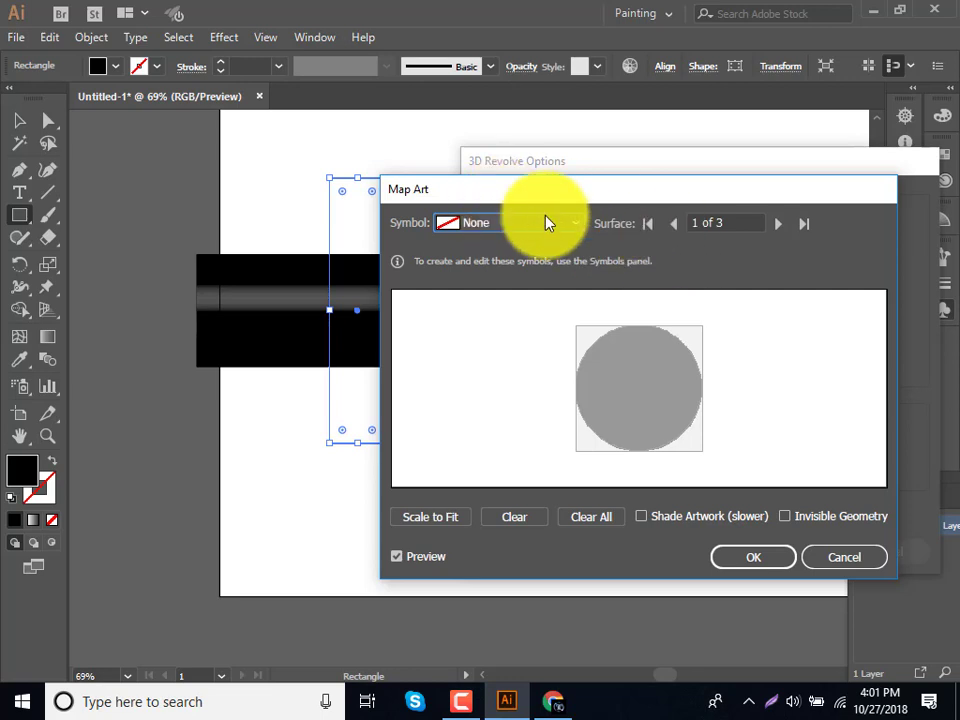
left_click(780, 231)
left_click(780, 231)
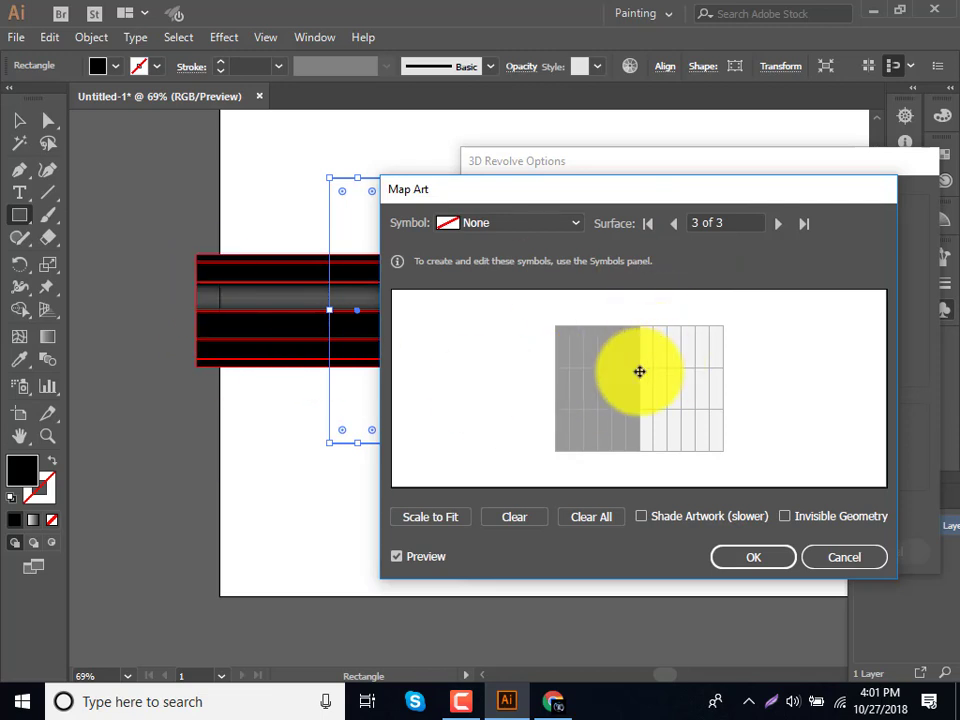
left_click(788, 515)
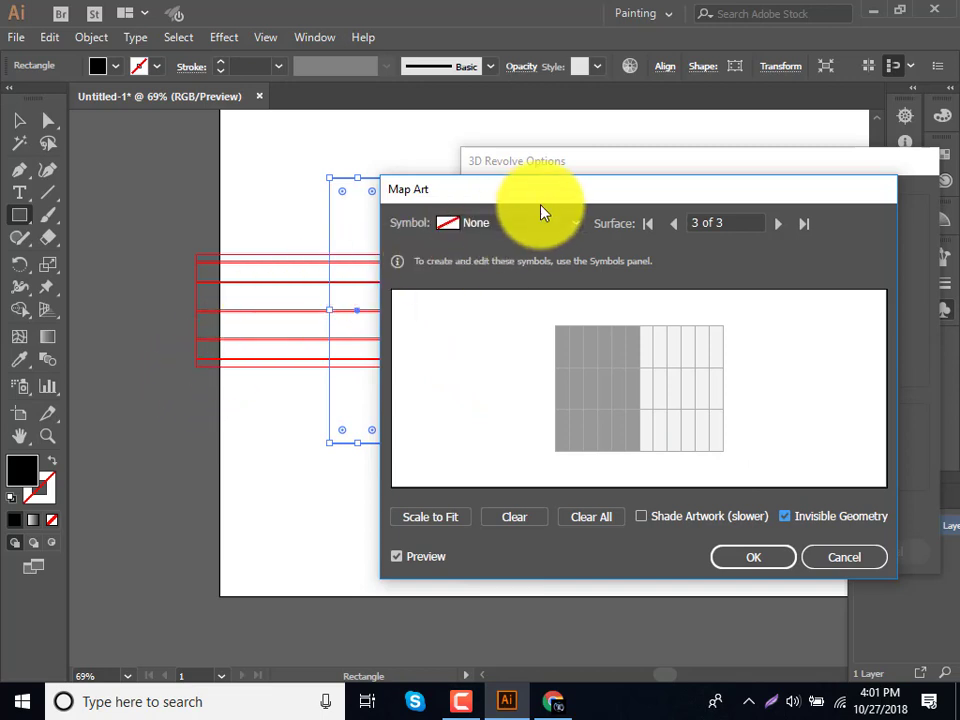
left_click(533, 237)
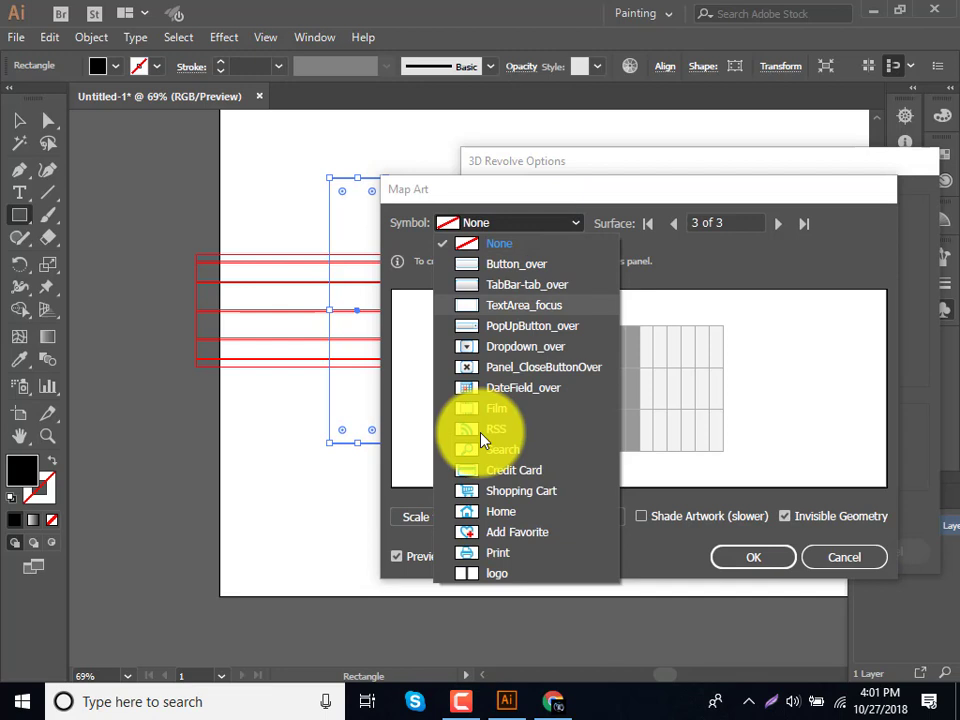
left_click(477, 574)
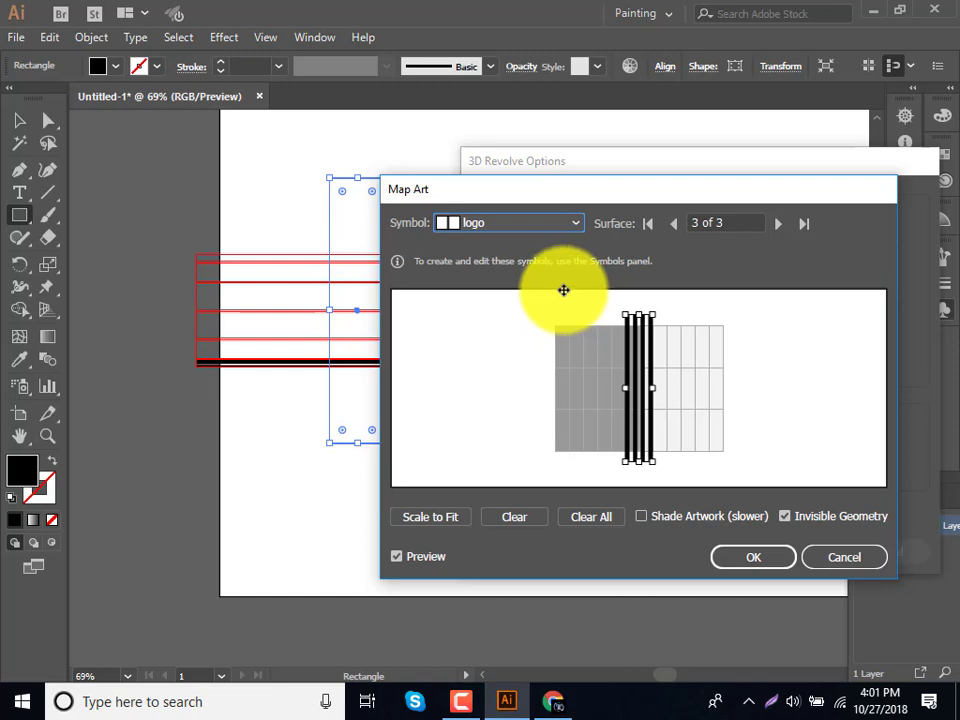
left_click(557, 225)
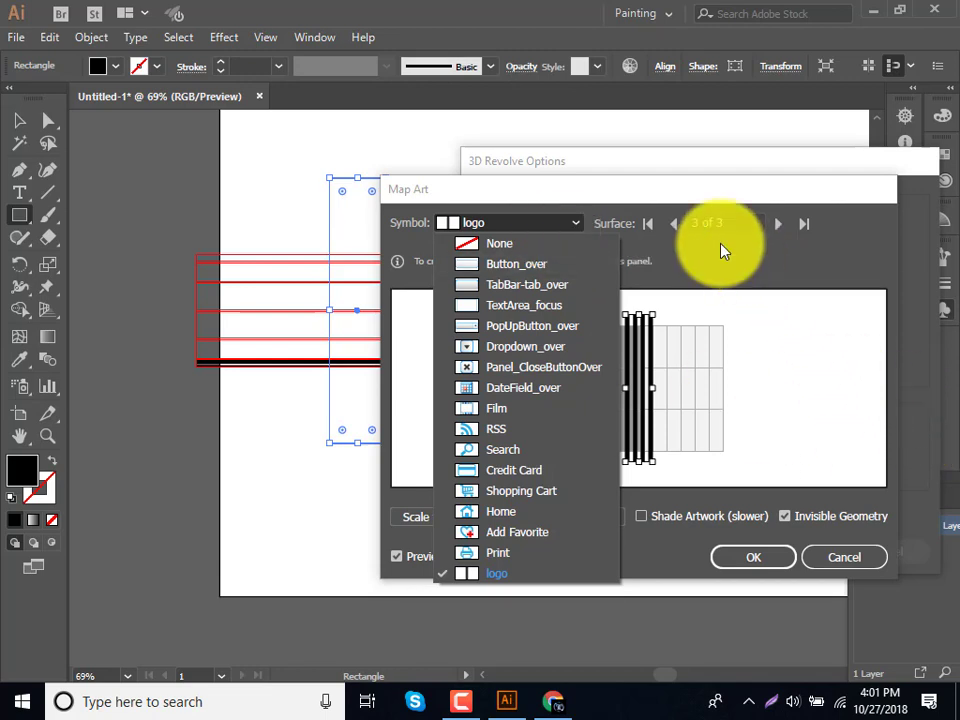
left_click(830, 429)
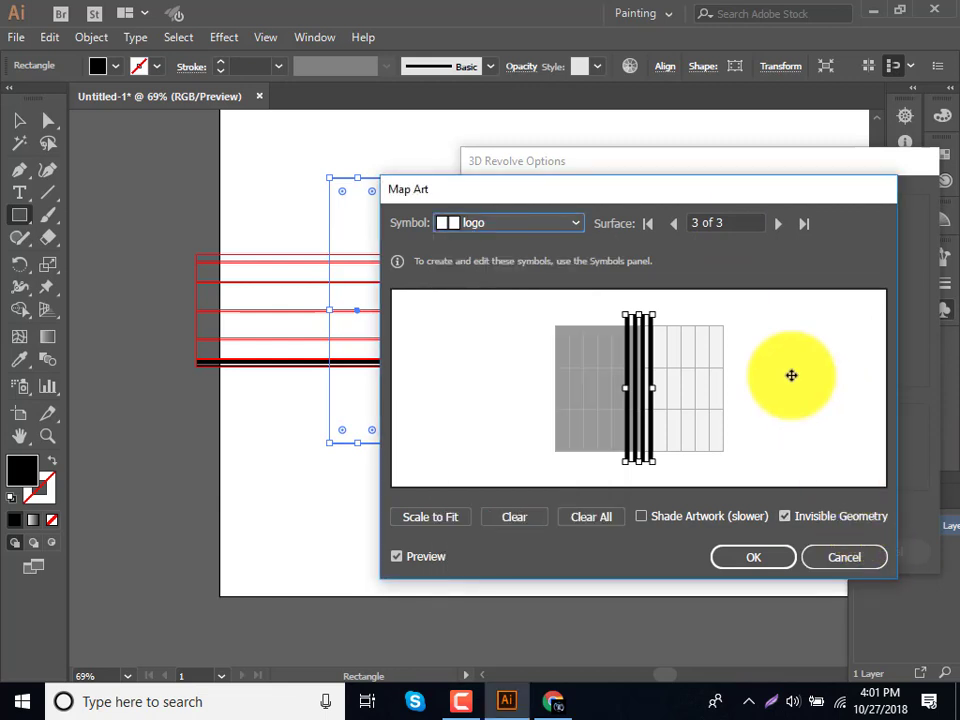
Rotate and stretch the logo stripes diagonally across the surface and confirm the mapping.
left_click_drag(655, 307, 736, 357)
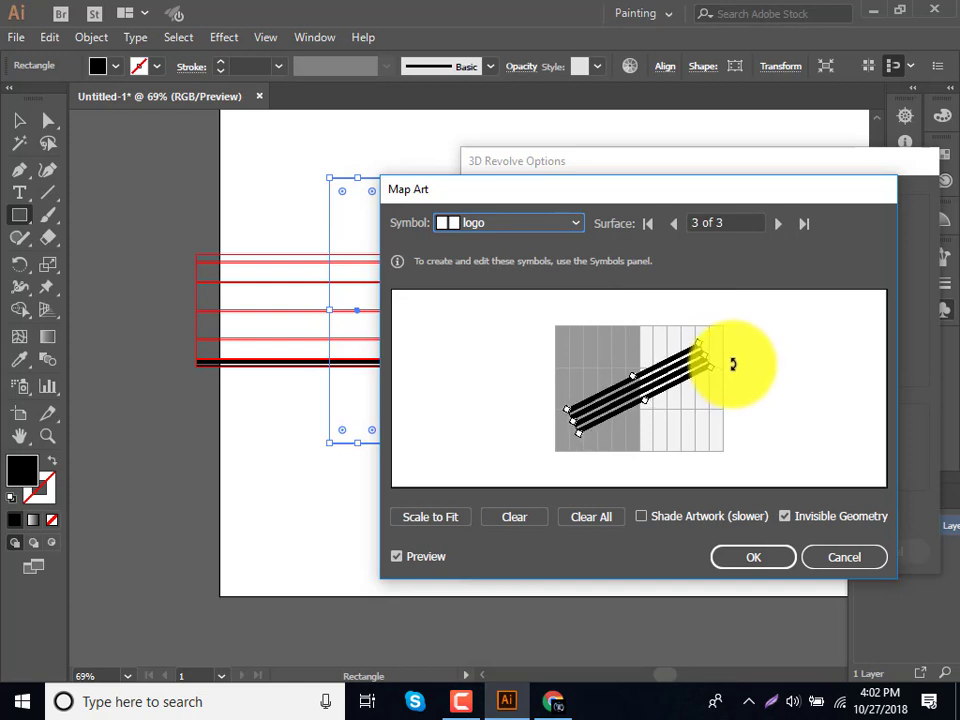
left_click_drag(703, 358, 748, 338)
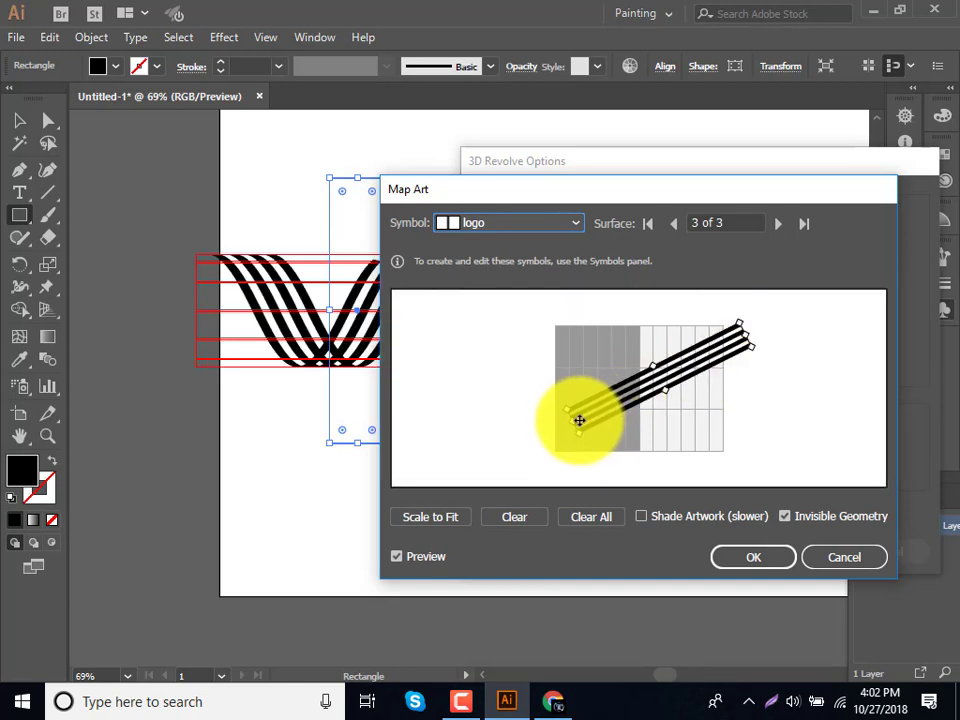
left_click_drag(577, 422, 530, 440)
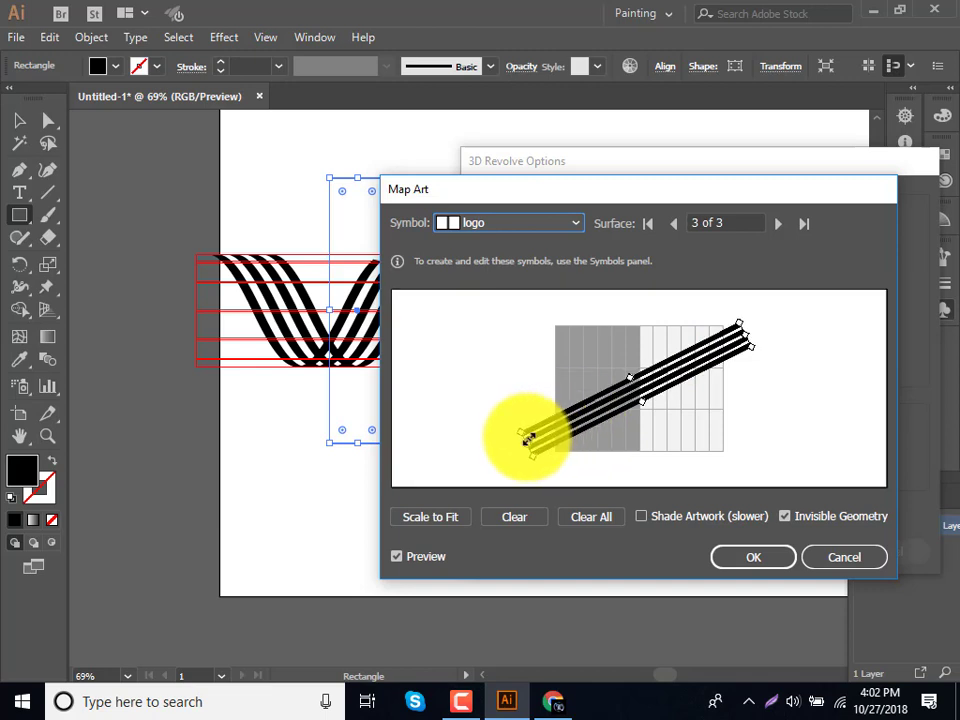
left_click_drag(575, 200, 639, 197)
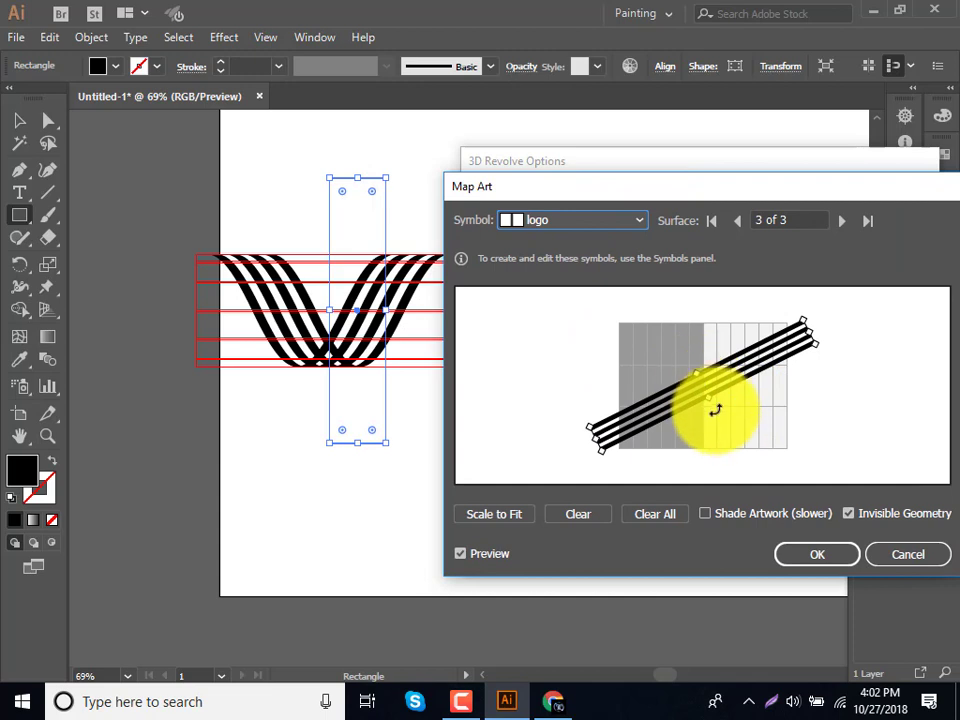
left_click_drag(707, 400, 713, 400)
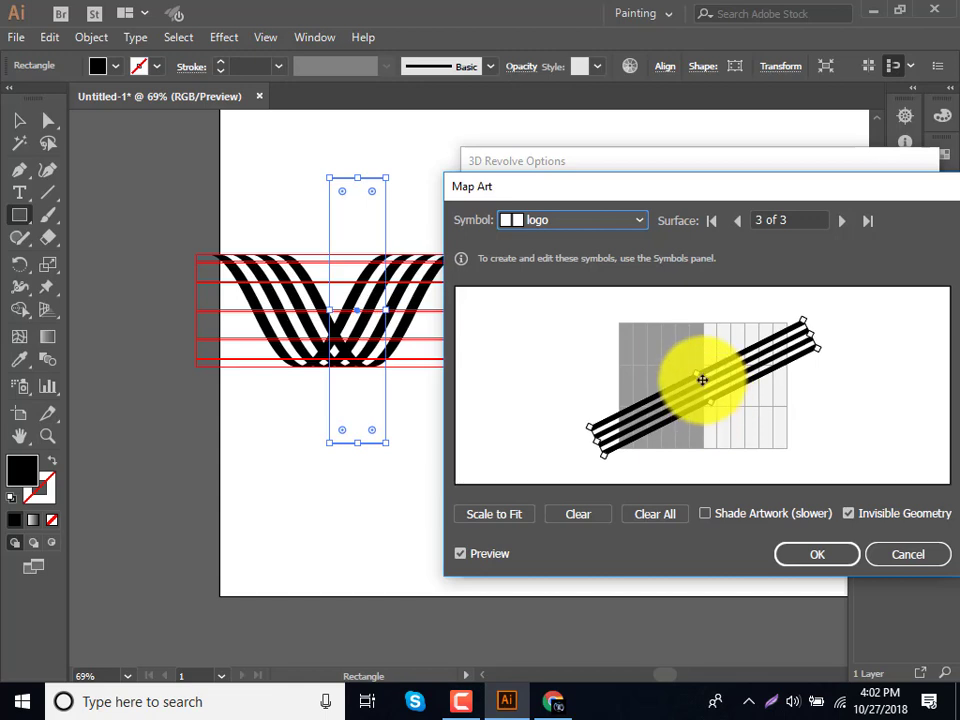
left_click_drag(695, 373, 692, 371)
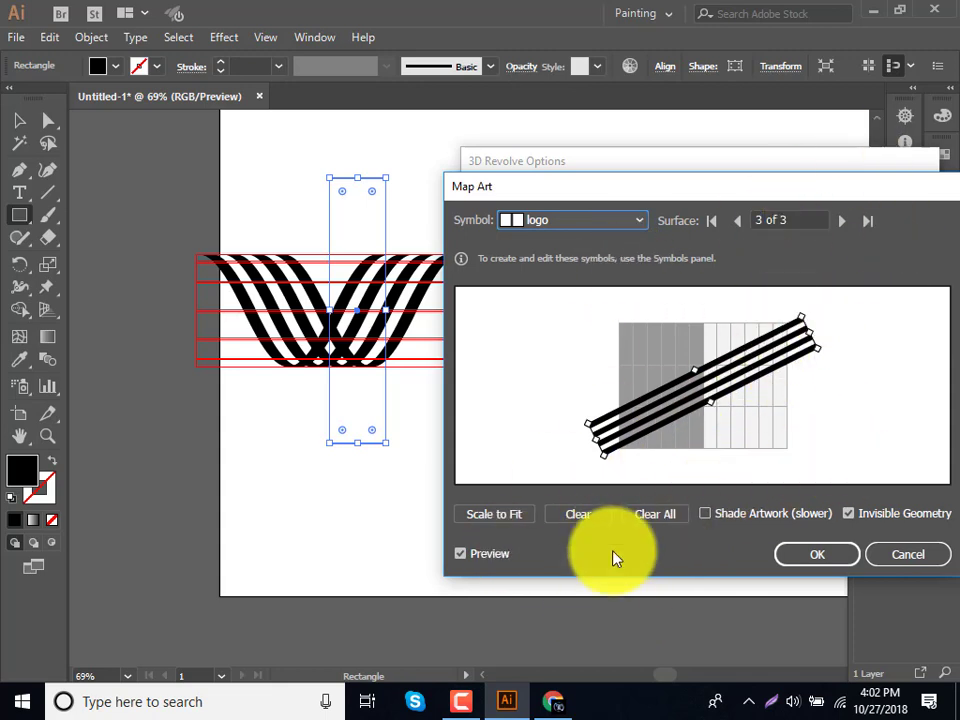
left_click(828, 561)
Apply the 3D Revolve and expand its appearance into editable artwork.
left_click(828, 562)
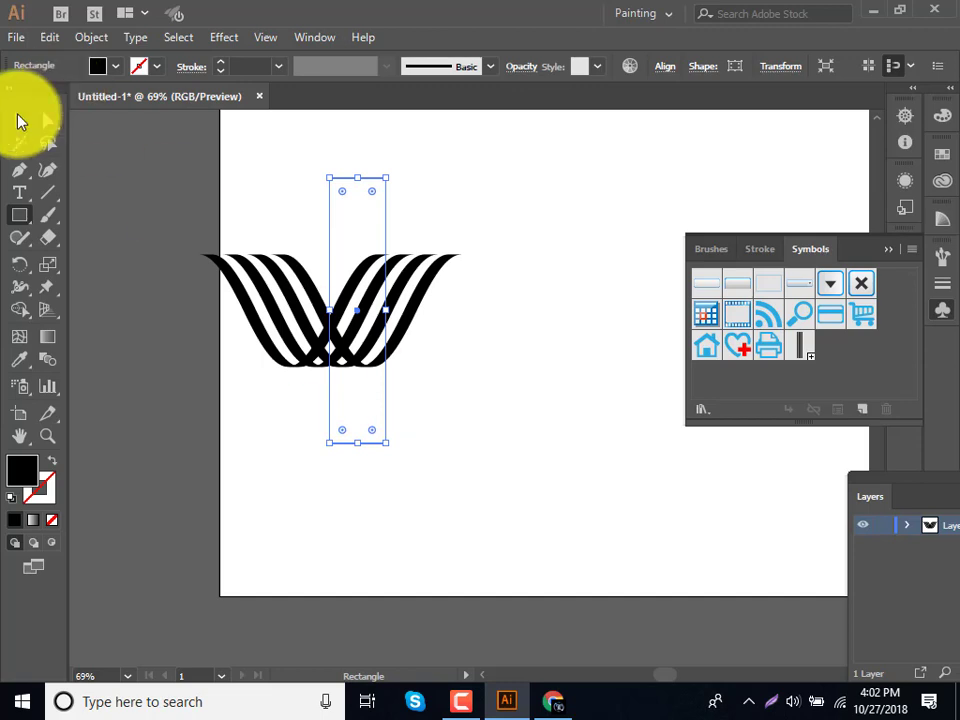
left_click(20, 120)
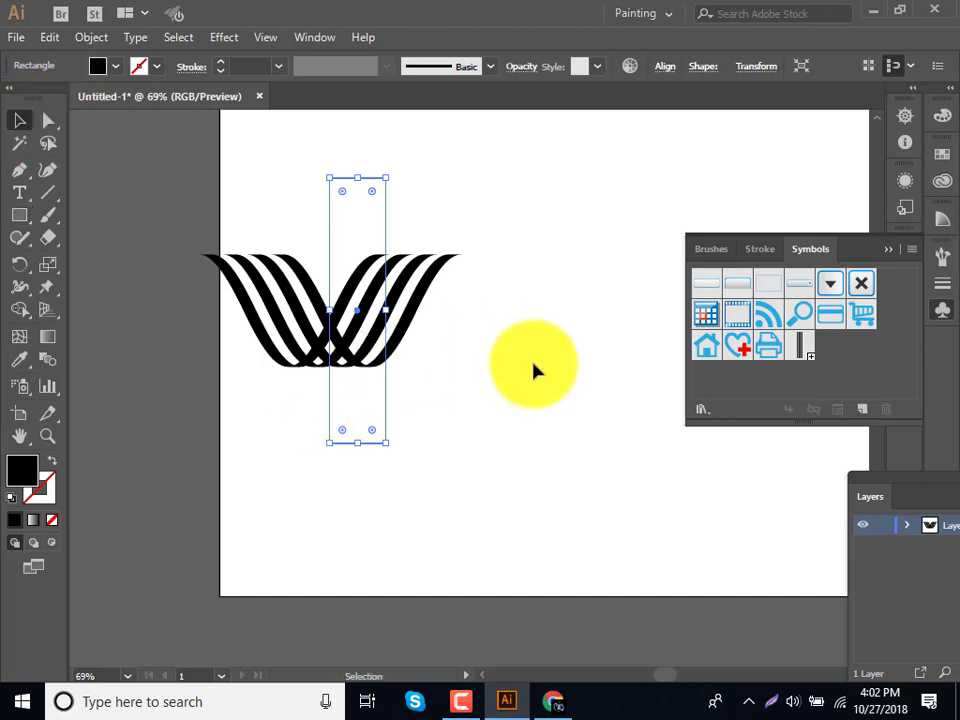
left_click(410, 374)
left_click(372, 341)
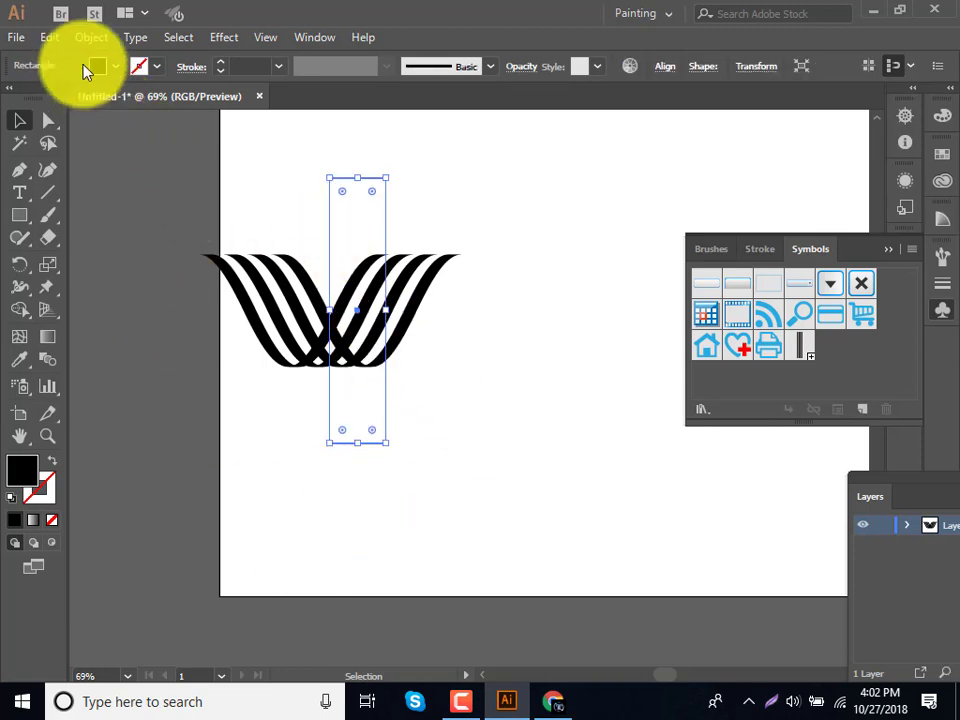
left_click(91, 37)
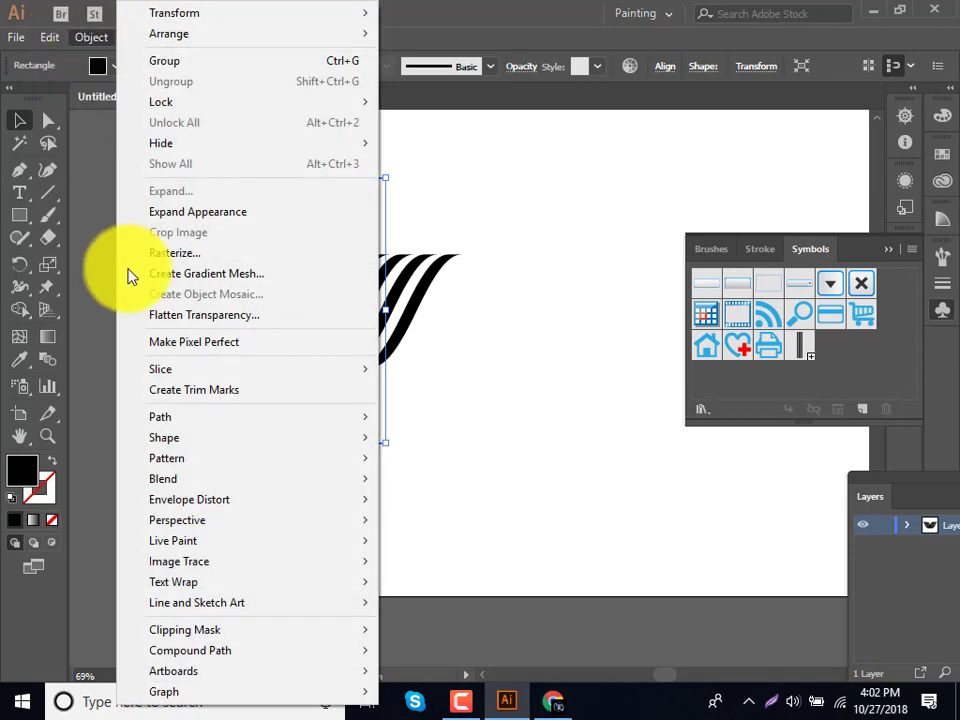
left_click(170, 214)
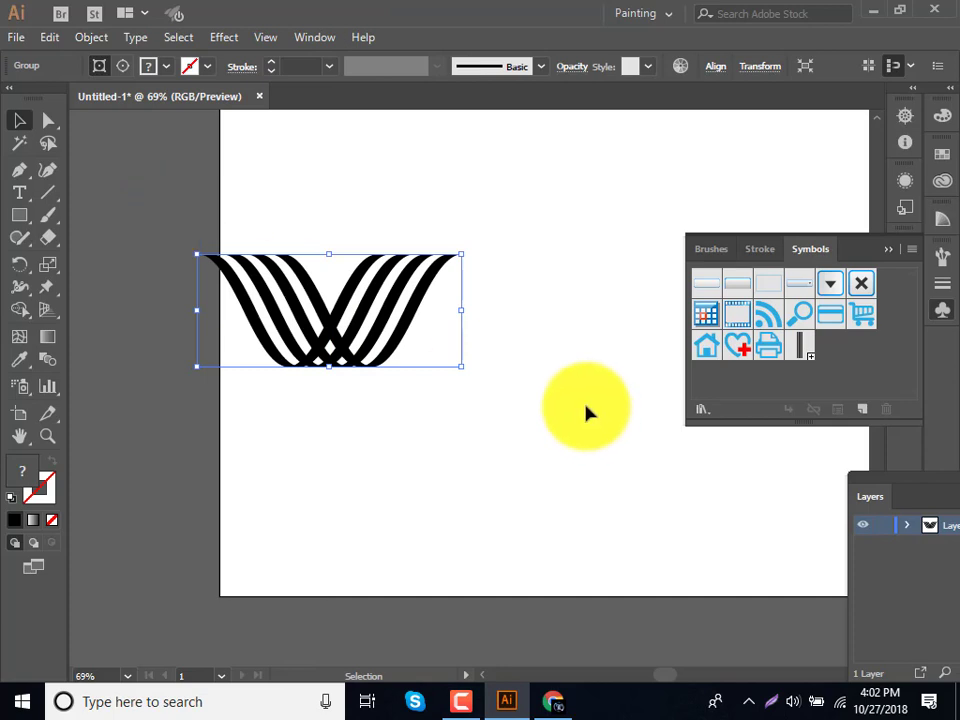
Shift the W artwork slightly right, ungroup it twice, and deselect it.
left_click_drag(398, 345, 444, 350)
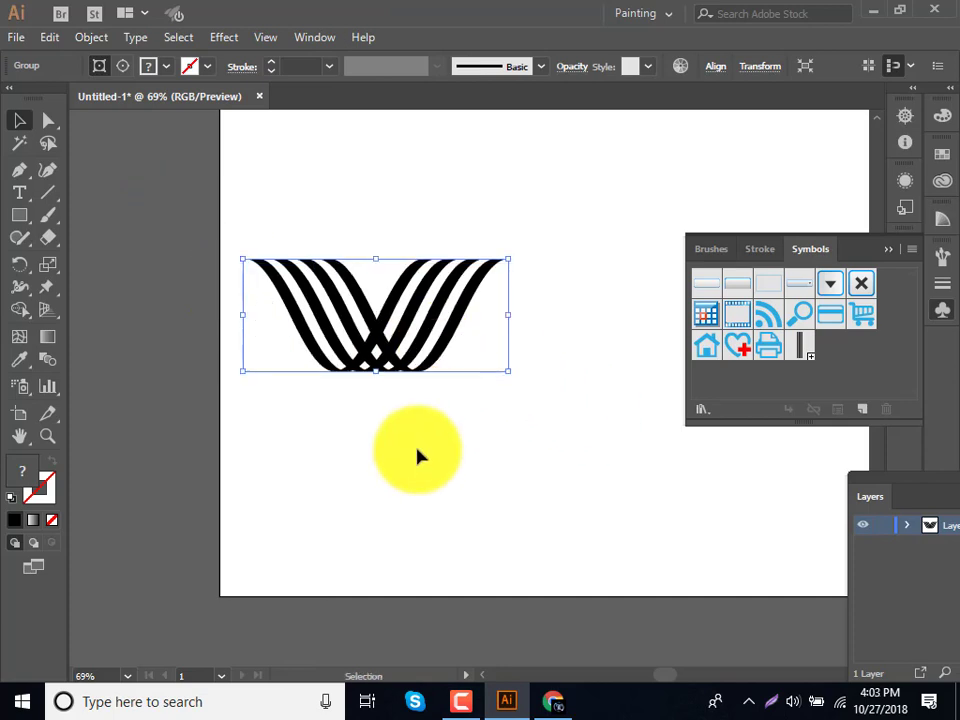
left_click(418, 455)
left_click(407, 313)
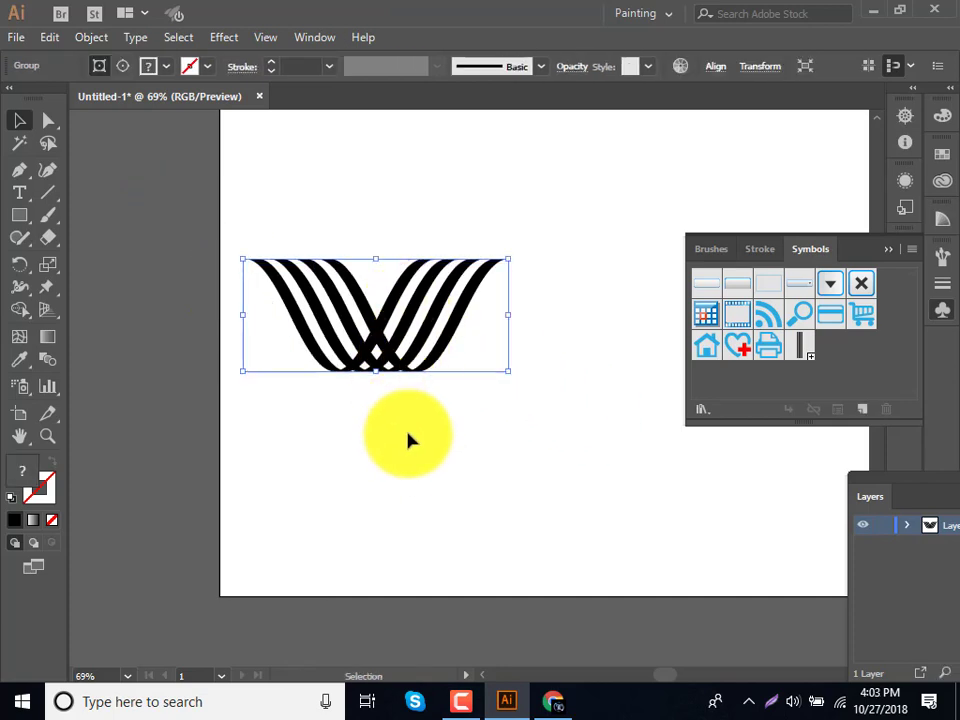
left_click(408, 440)
left_click(421, 330)
right_click(421, 326)
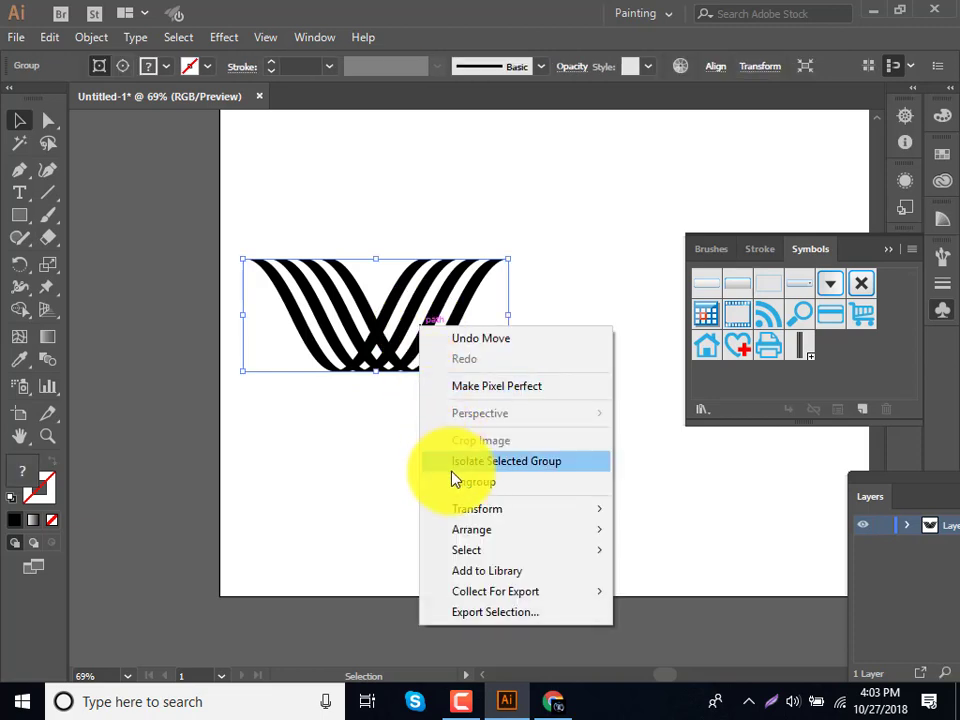
left_click(455, 482)
right_click(414, 345)
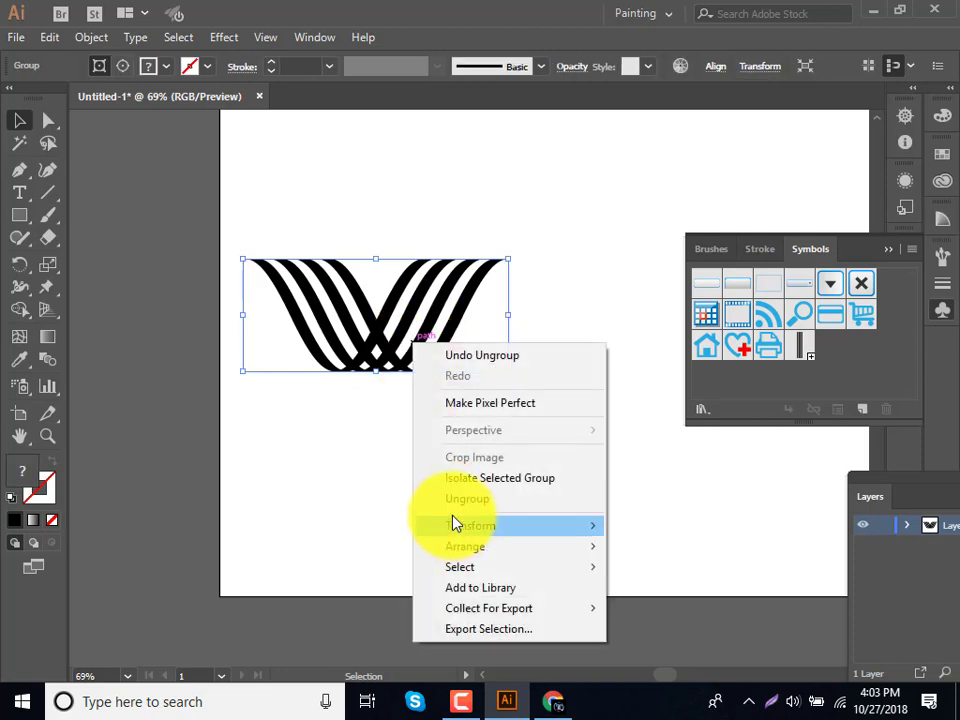
left_click(455, 498)
right_click(397, 245)
right_click(349, 304)
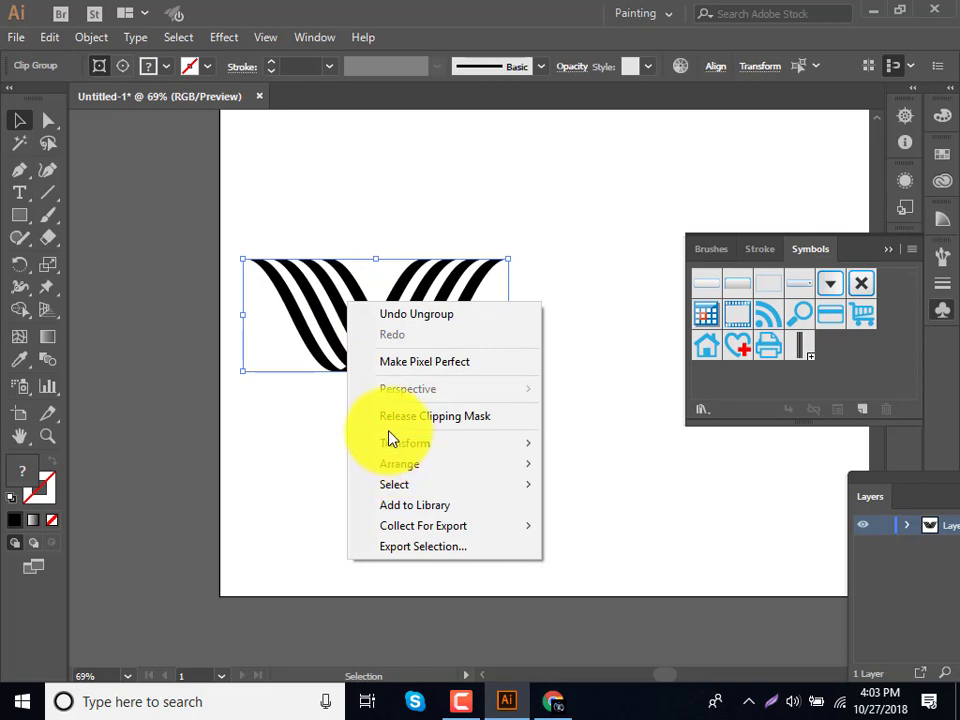
left_click(300, 450)
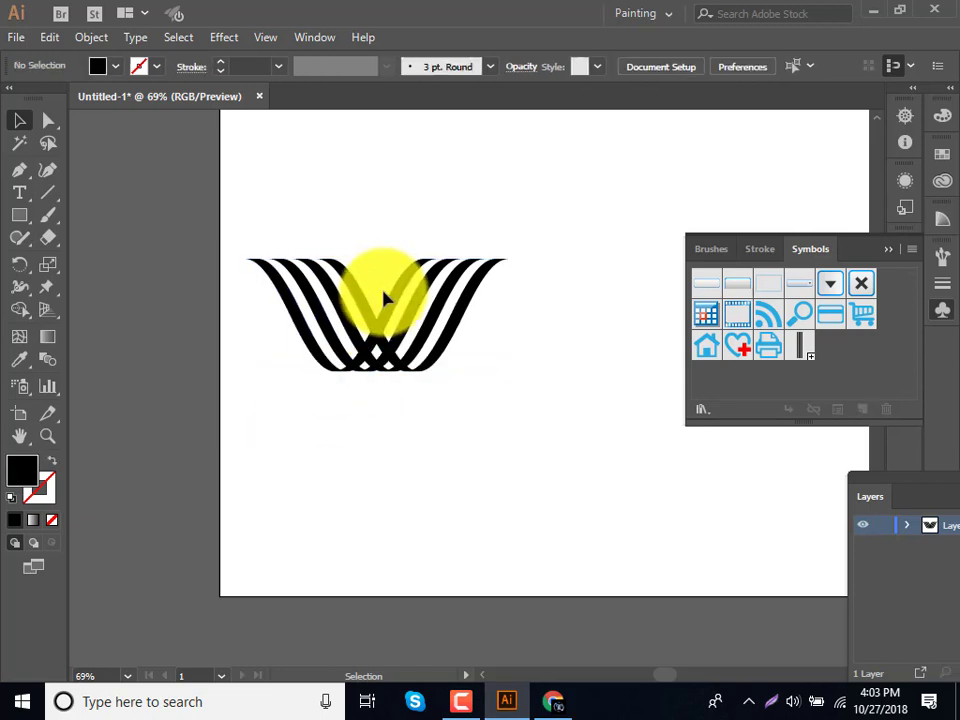
Release the clipping mask on the W clip group and select the right stripes.
left_click(412, 333)
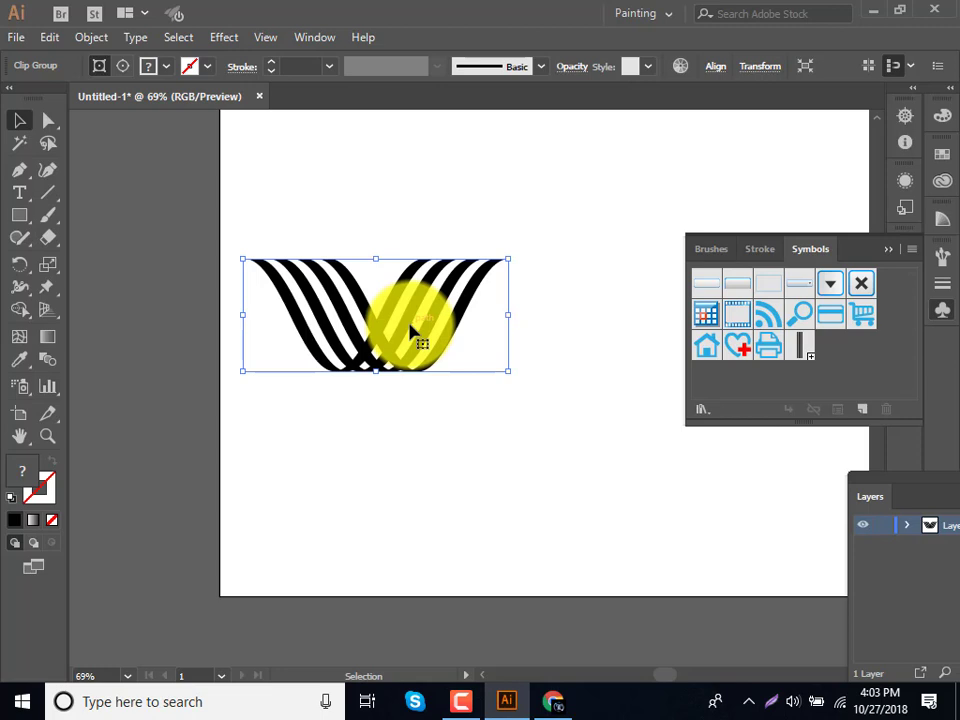
right_click(411, 332)
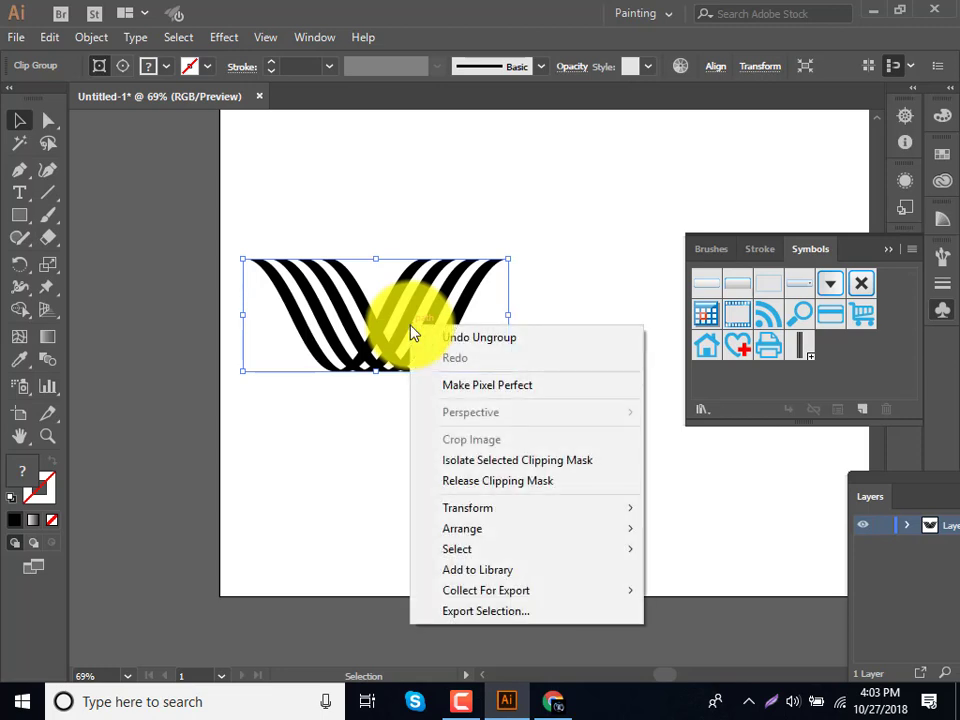
left_click(455, 482)
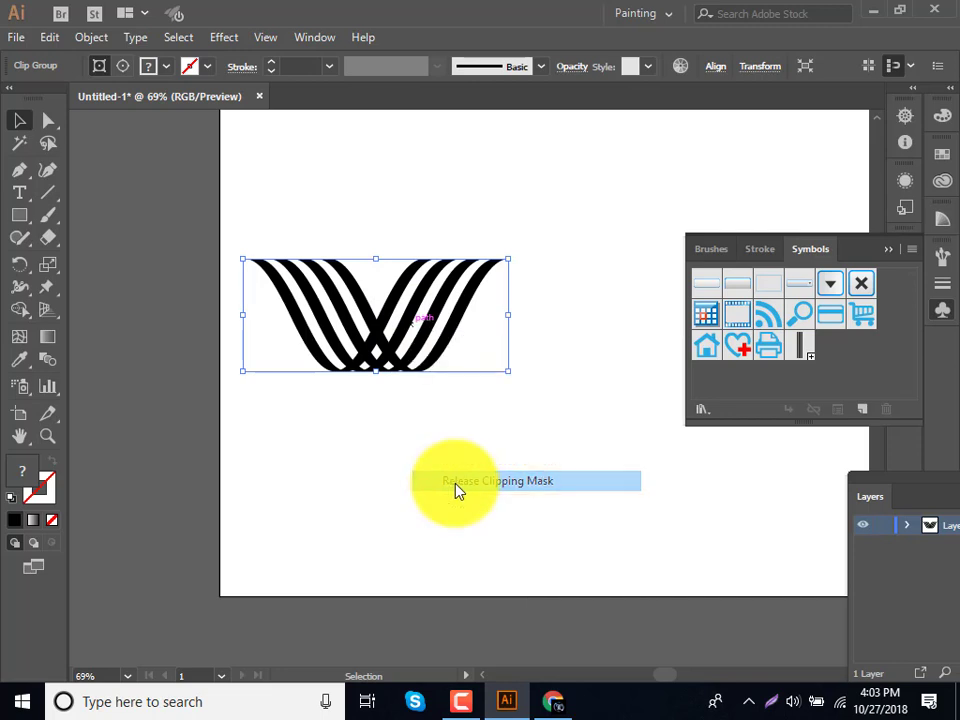
left_click(382, 414)
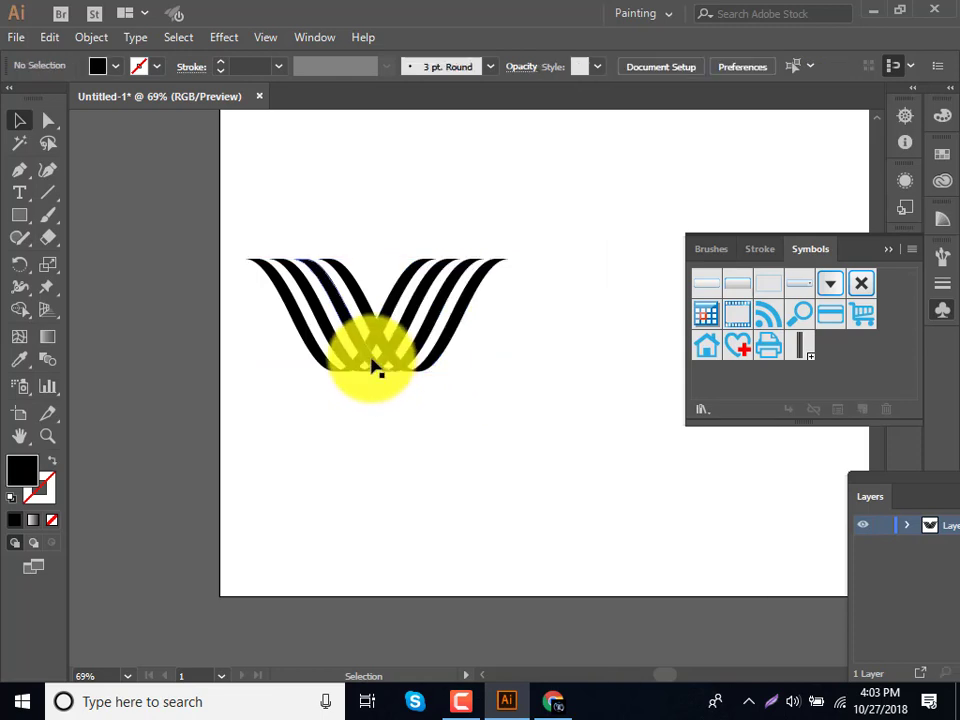
left_click(454, 336)
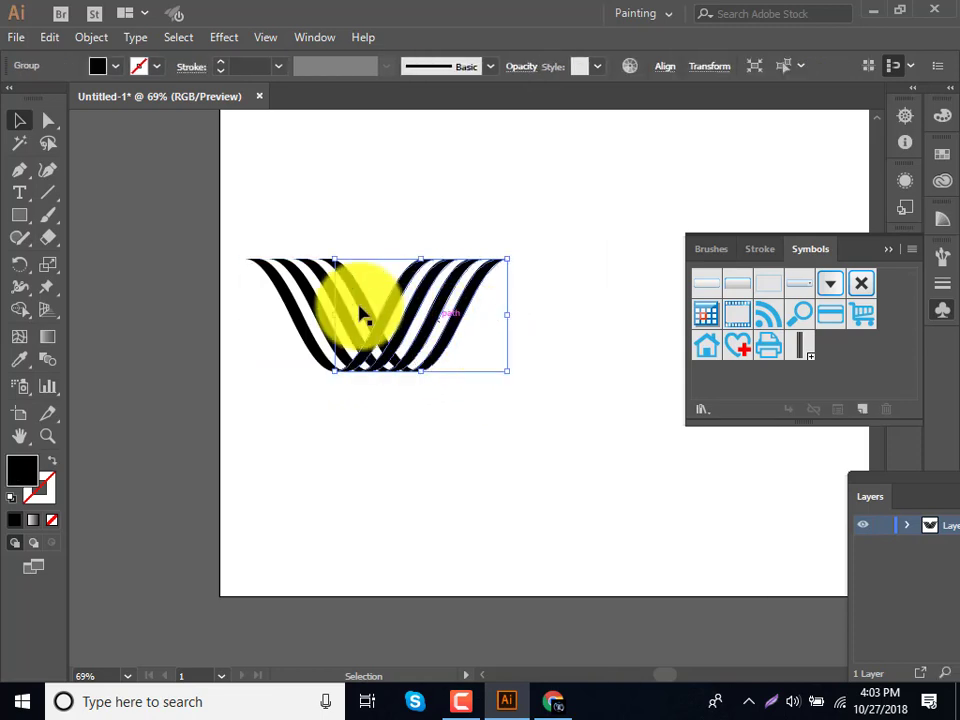
Release the remaining clipping mask and check the left and right stripe groups select separately.
left_click(322, 313)
right_click(322, 313)
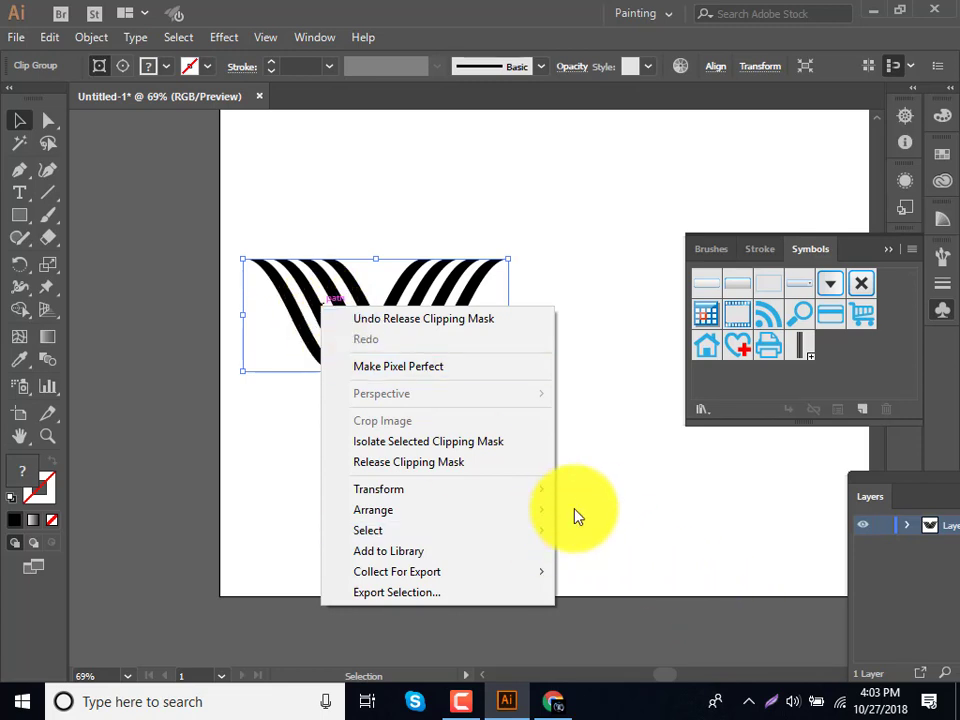
left_click(647, 471)
left_click(600, 430)
left_click(458, 336)
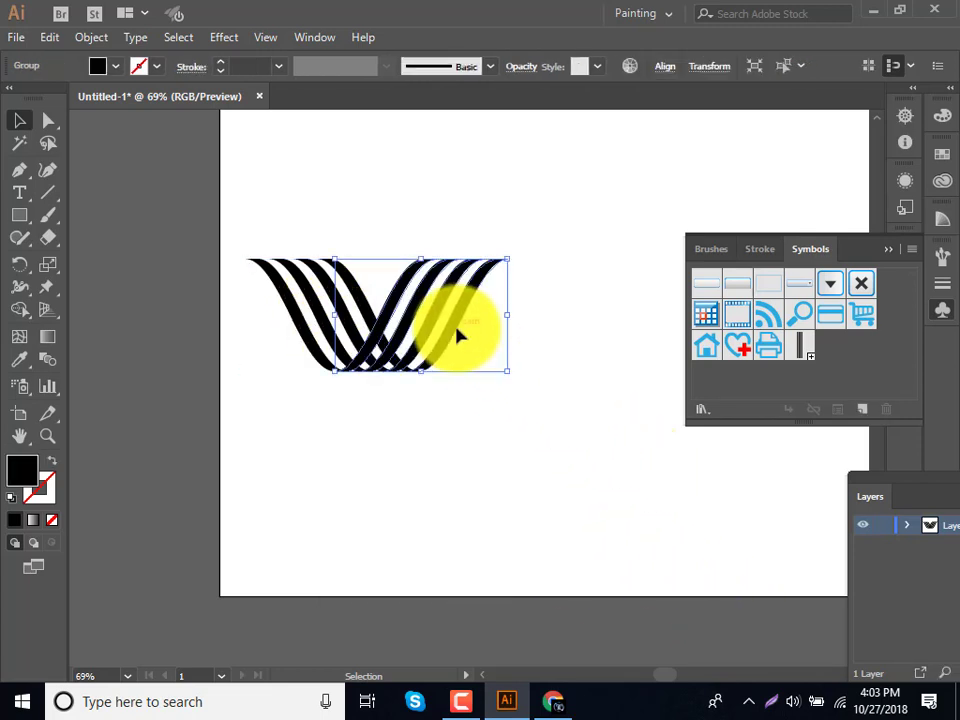
left_click(307, 330)
right_click(307, 330)
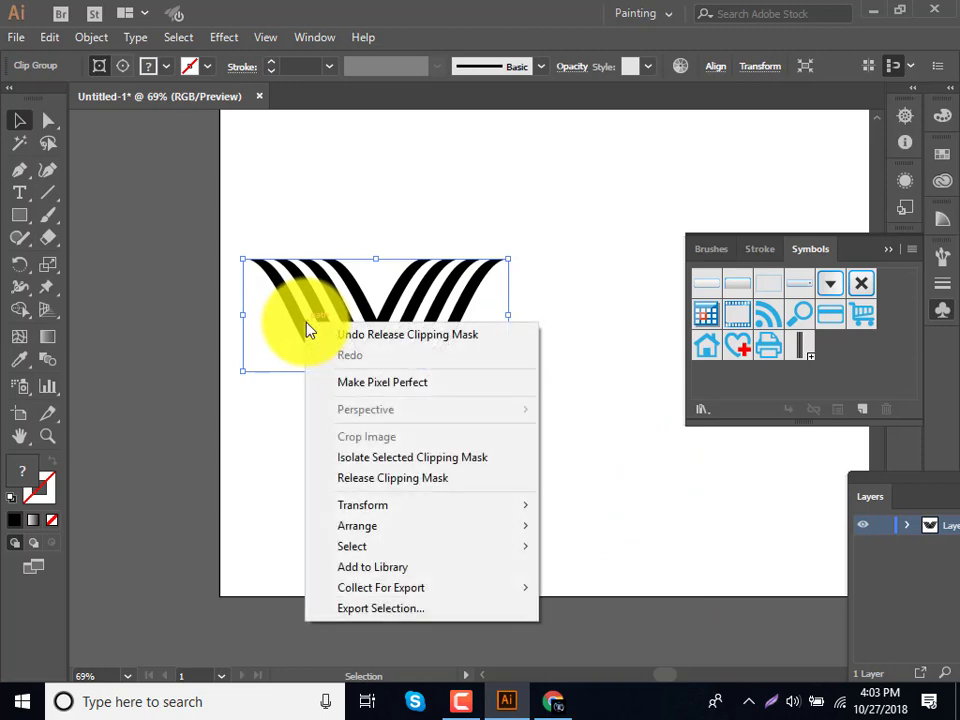
left_click(381, 486)
left_click(546, 483)
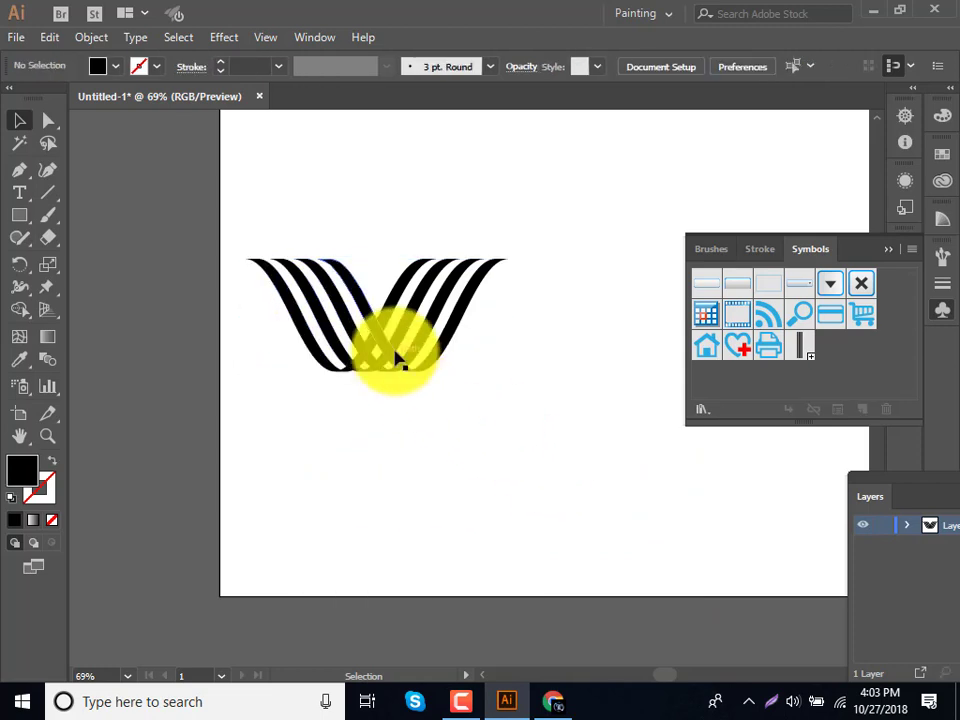
left_click(398, 352)
left_click(447, 330)
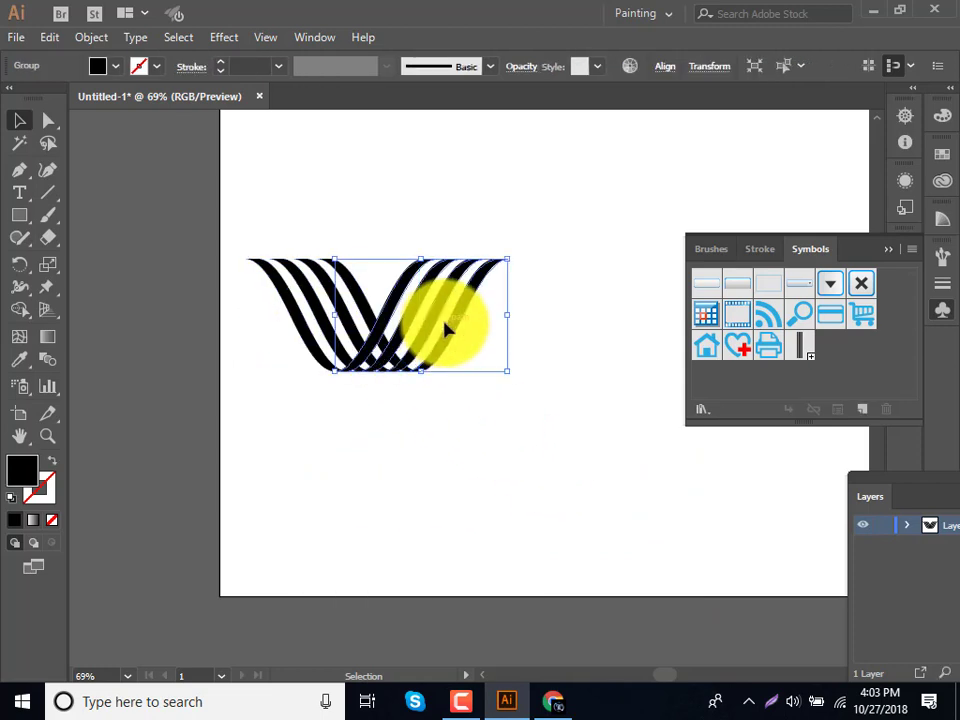
Try several marquee selections across the stripe artwork to isolate the stripe groups.
left_click(575, 270)
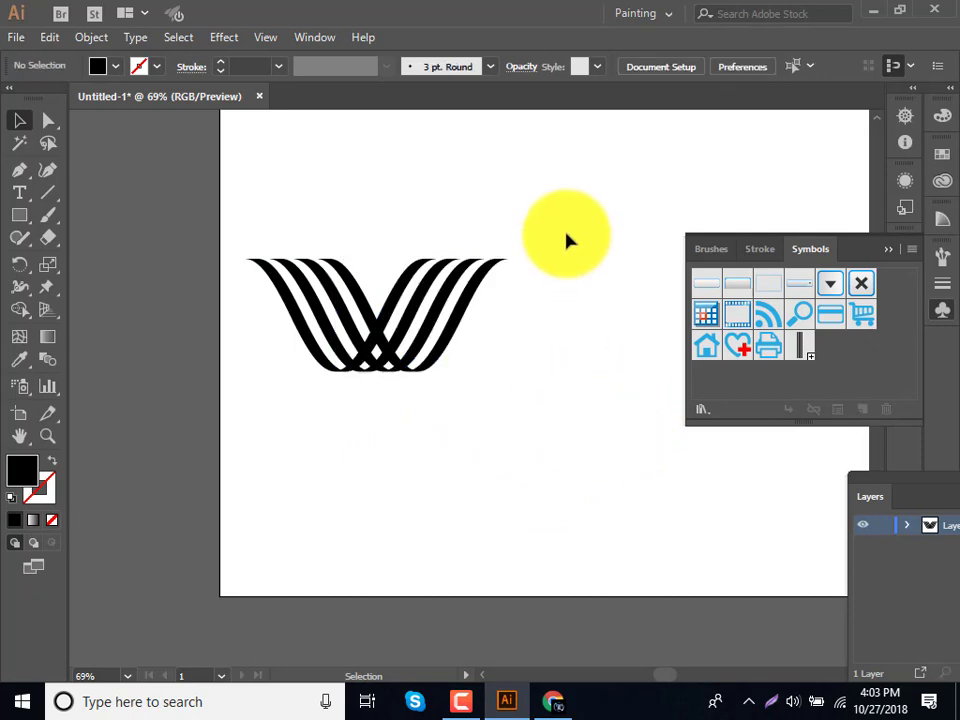
left_click_drag(542, 216, 517, 412)
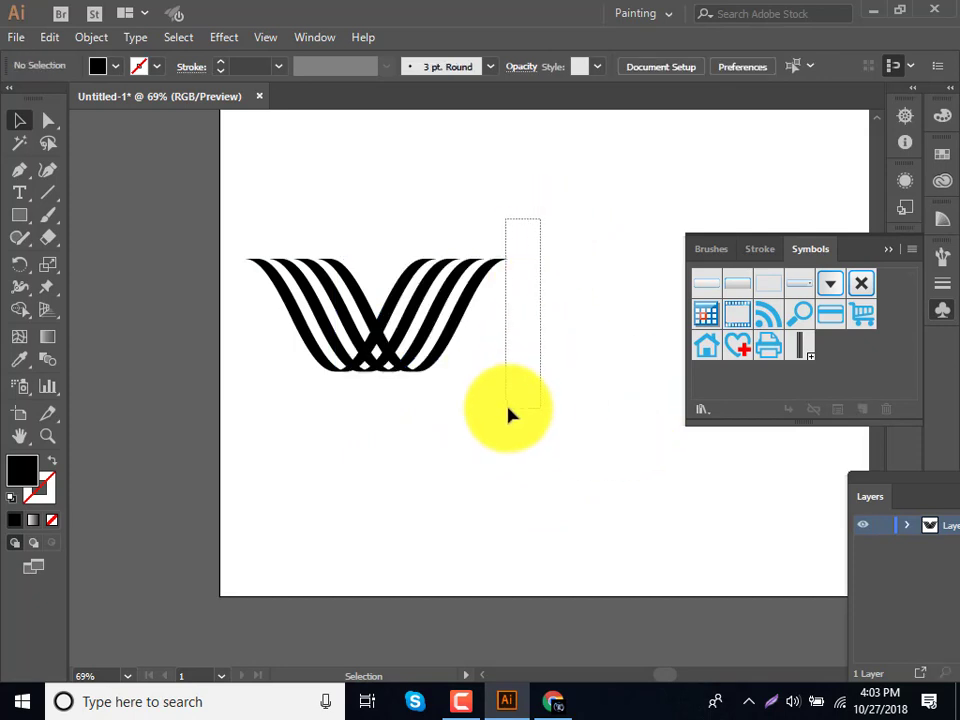
mouse_move(483, 493)
left_mouse_down()
mouse_move(527, 302)
mouse_move(500, 250)
left_mouse_up()
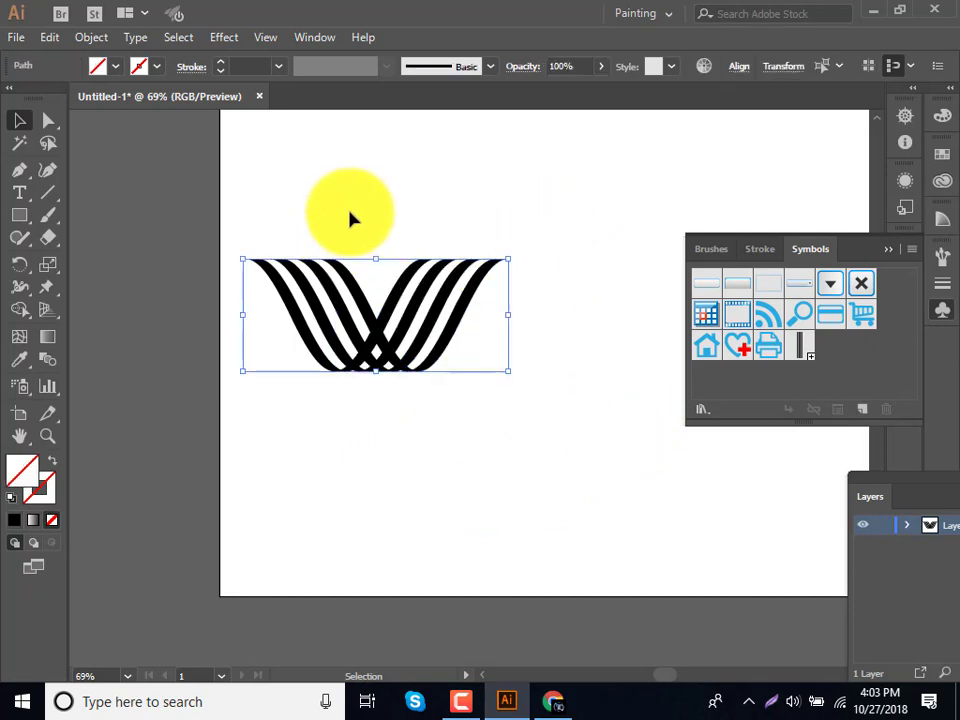
left_click(362, 250)
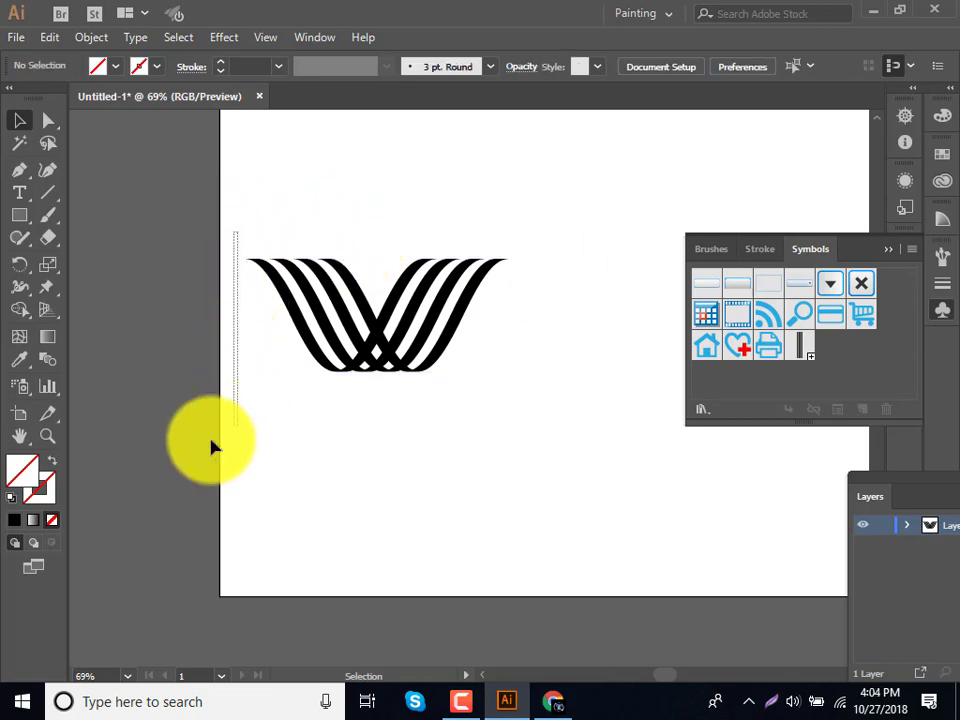
left_click_drag(240, 233, 214, 444)
mouse_move(380, 164)
left_mouse_down()
mouse_move(390, 271)
mouse_move(375, 280)
left_mouse_up()
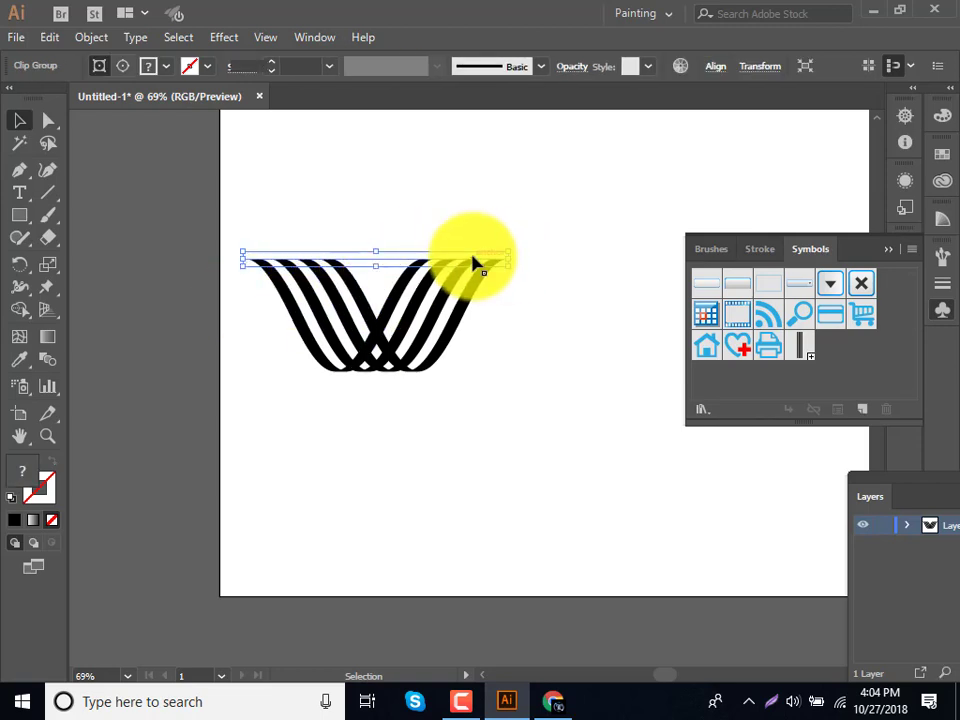
left_click(485, 320)
left_click_drag(363, 418, 306, 378)
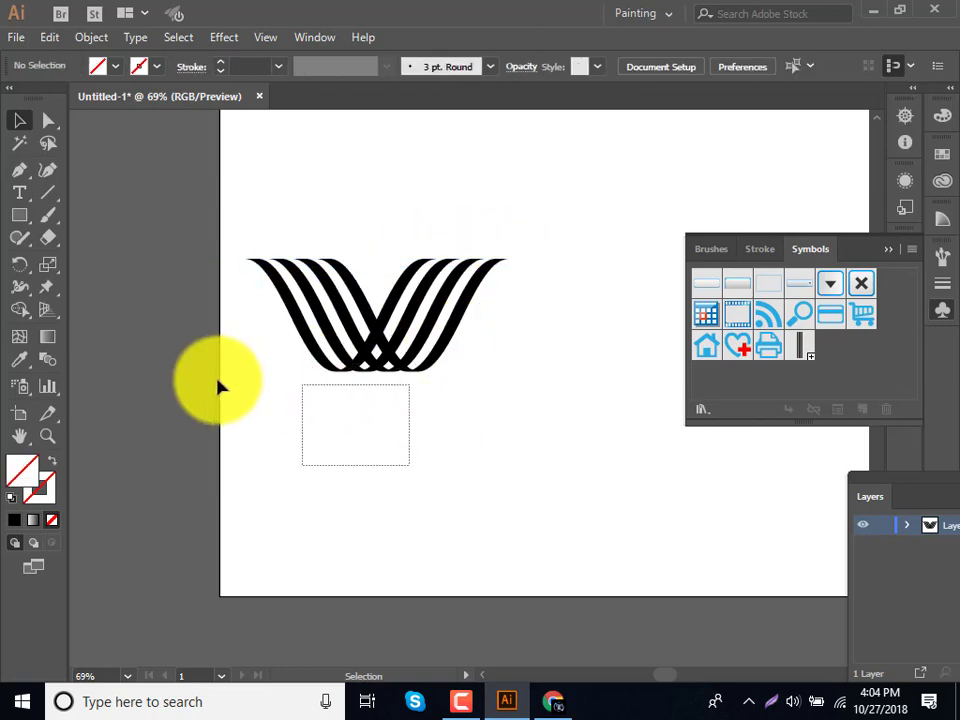
left_click_drag(426, 463, 656, 231)
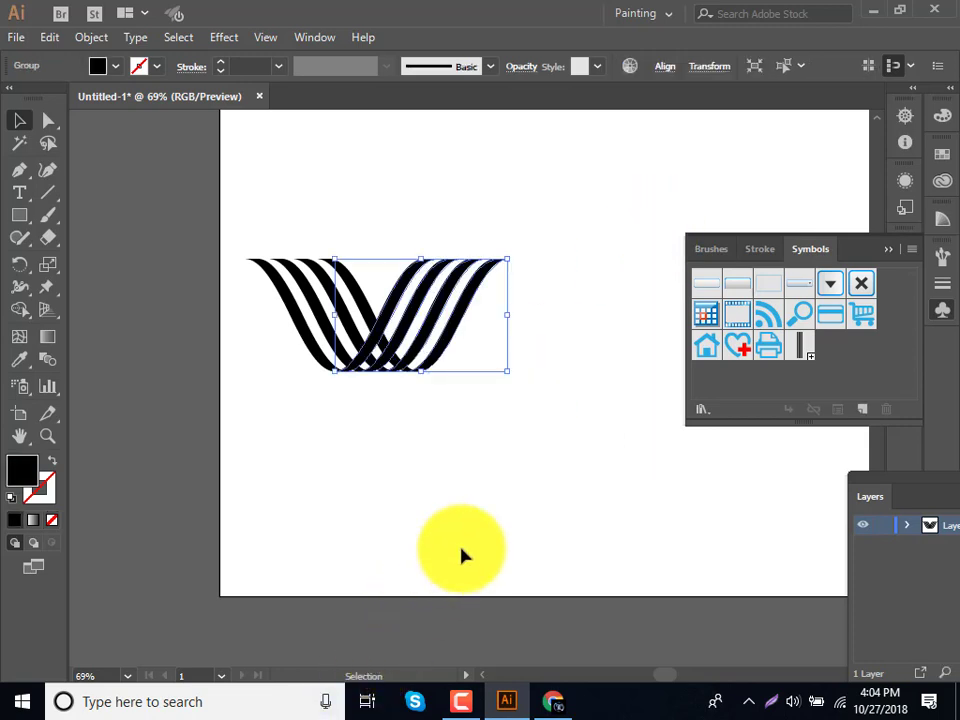
left_click_drag(523, 246, 516, 452)
left_click_drag(378, 214, 386, 396)
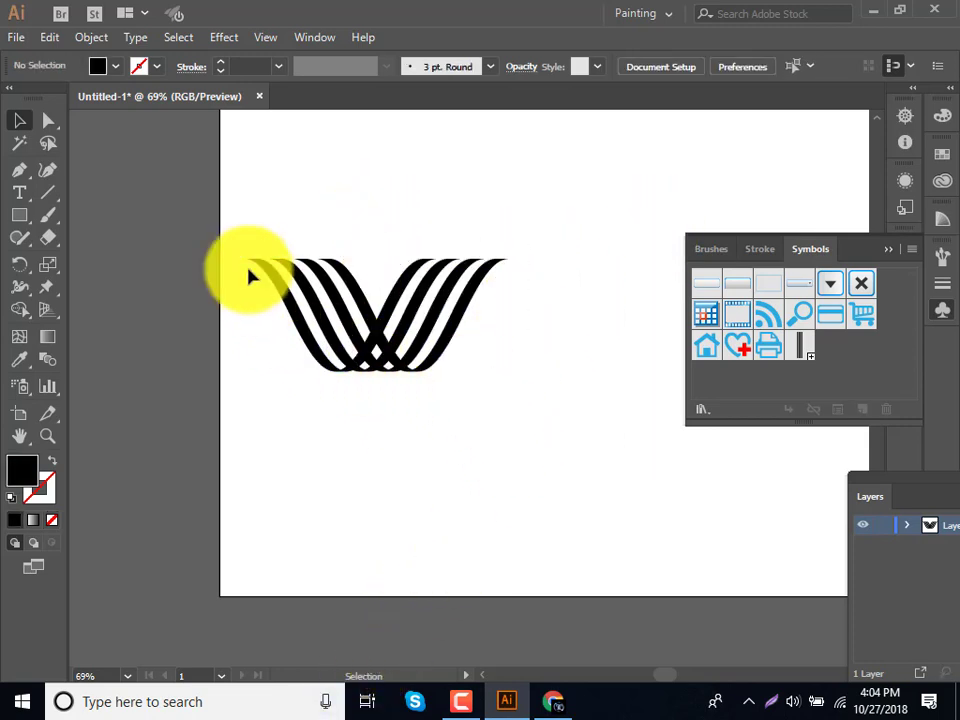
Move the left stripe group right and down.
left_click_drag(250, 270, 243, 433)
left_click(477, 470)
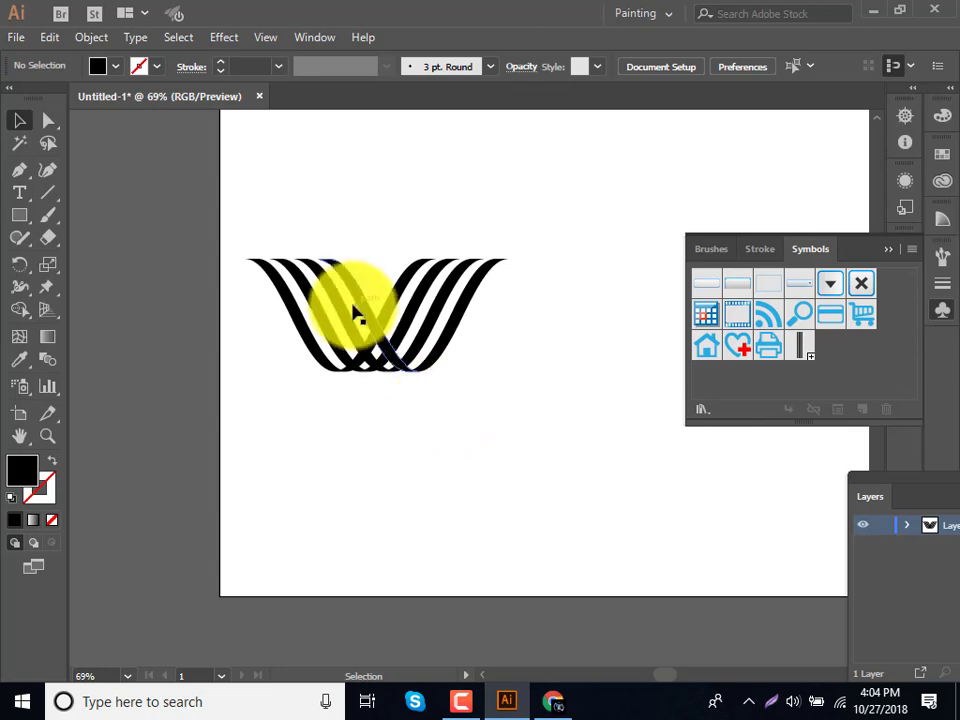
mouse_move(345, 310)
left_mouse_down()
mouse_move(425, 328)
mouse_move(512, 316)
left_mouse_up()
left_click(471, 430)
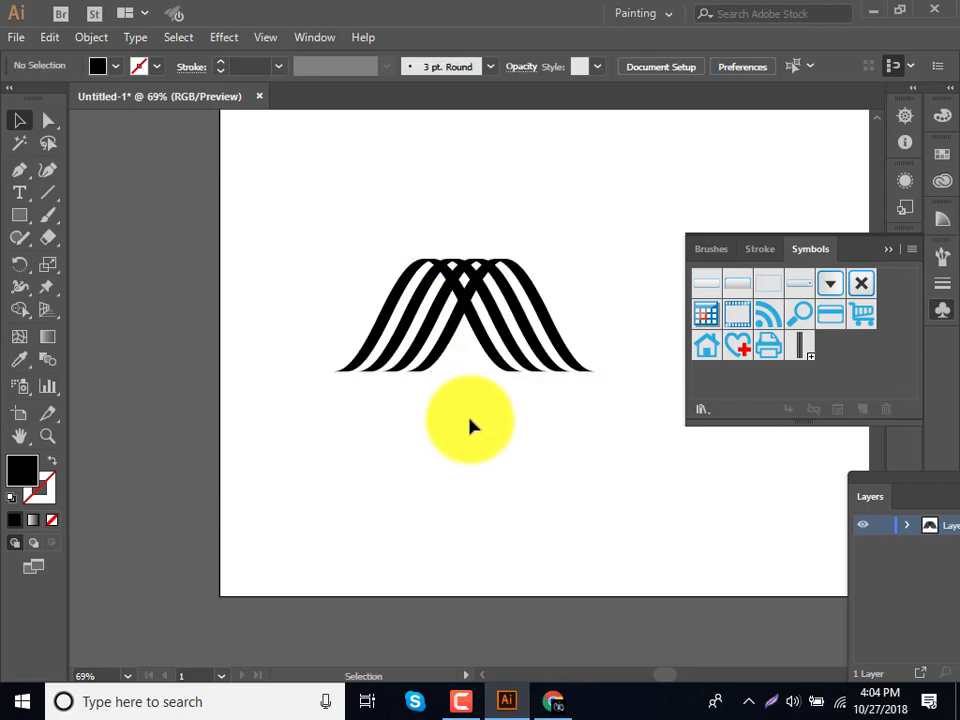
Alt-drag a copy of the left stripe group 268 px to the right.
left_click(413, 372)
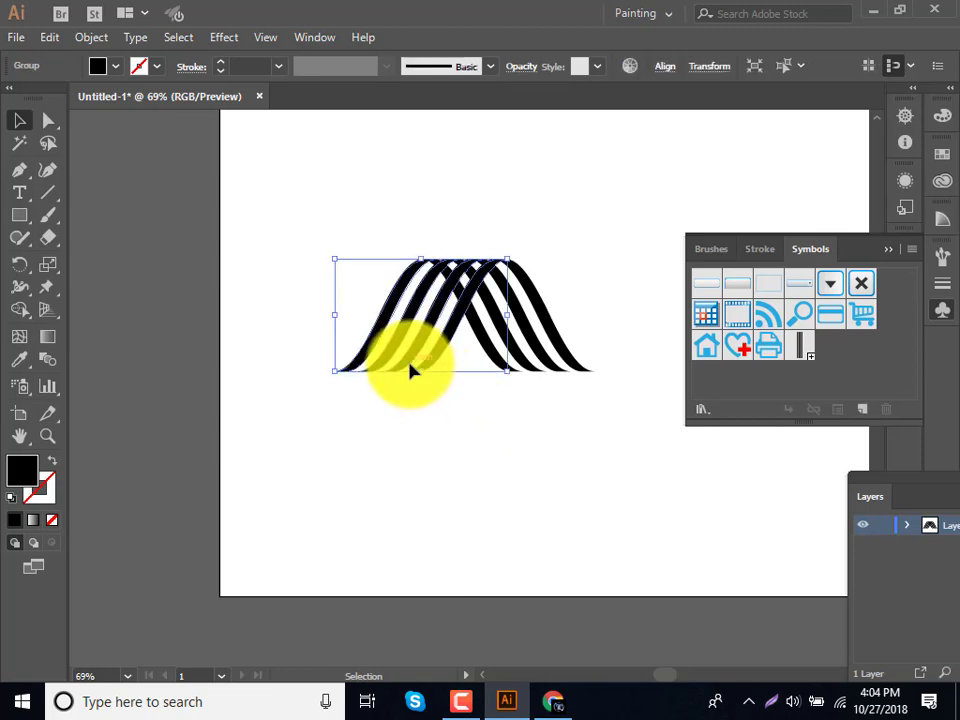
left_click_drag(410, 370, 585, 369)
left_click(585, 430)
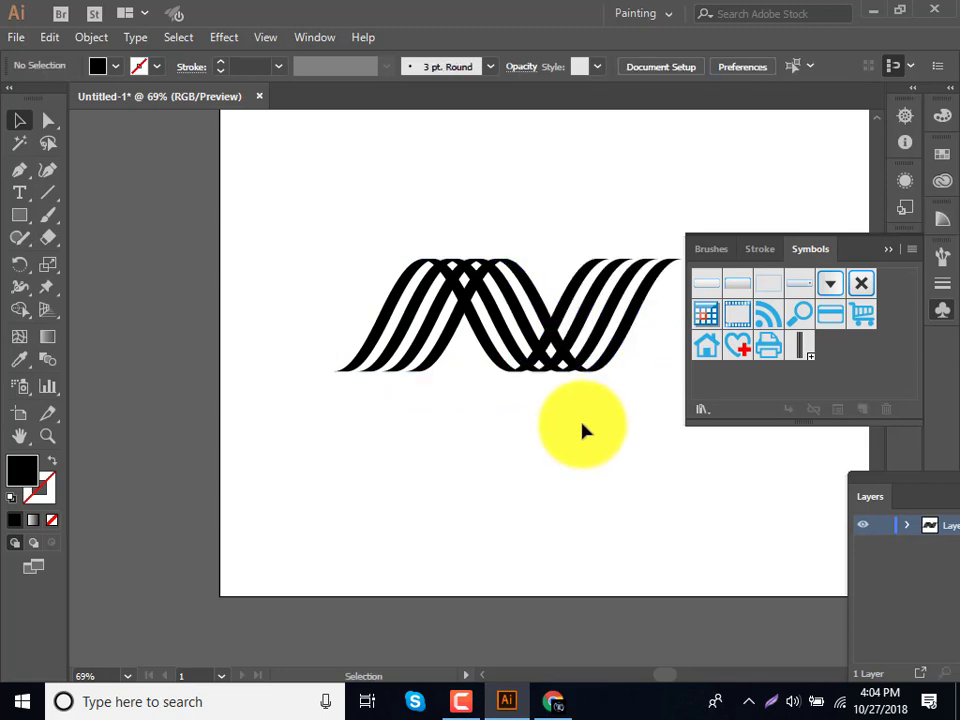
left_click_drag(581, 428, 398, 416)
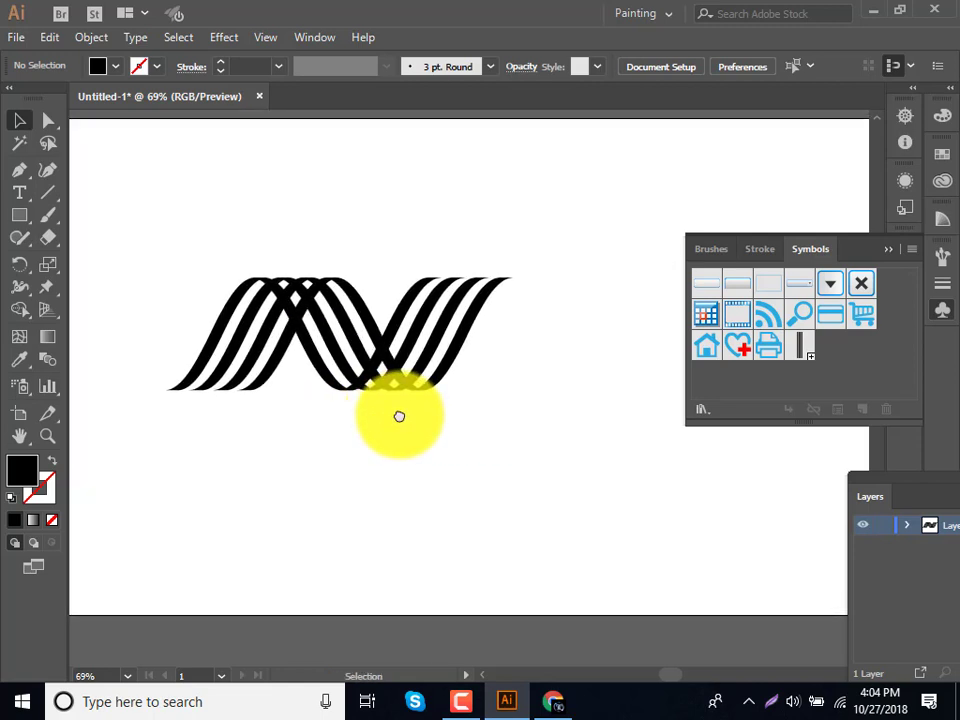
Select both stripe groups and bring them to the front.
left_click(430, 357)
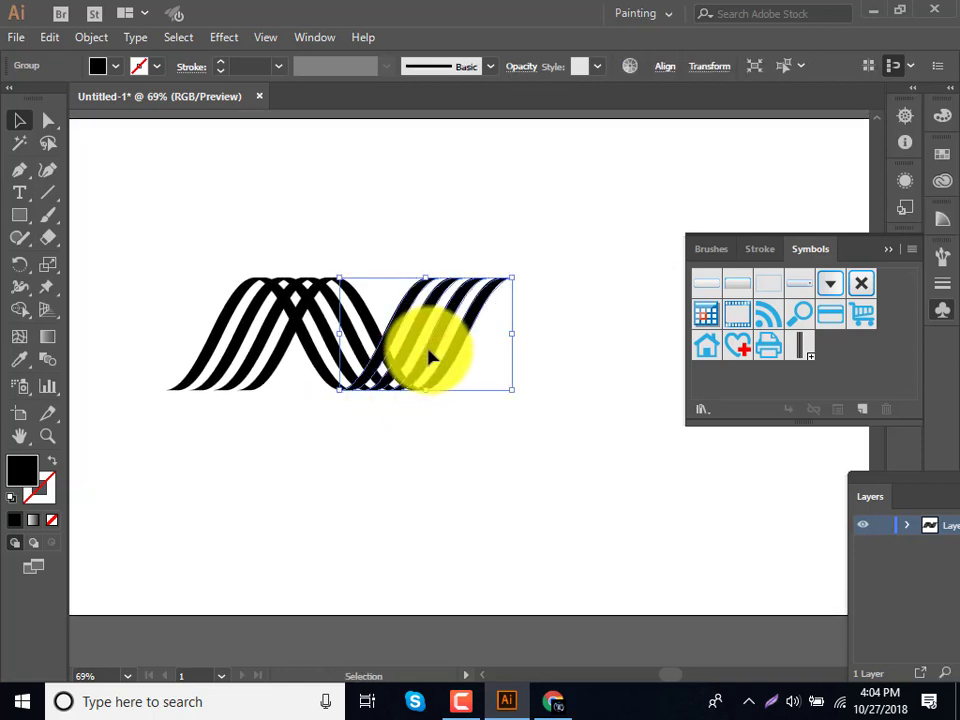
left_click(258, 356, "shift")
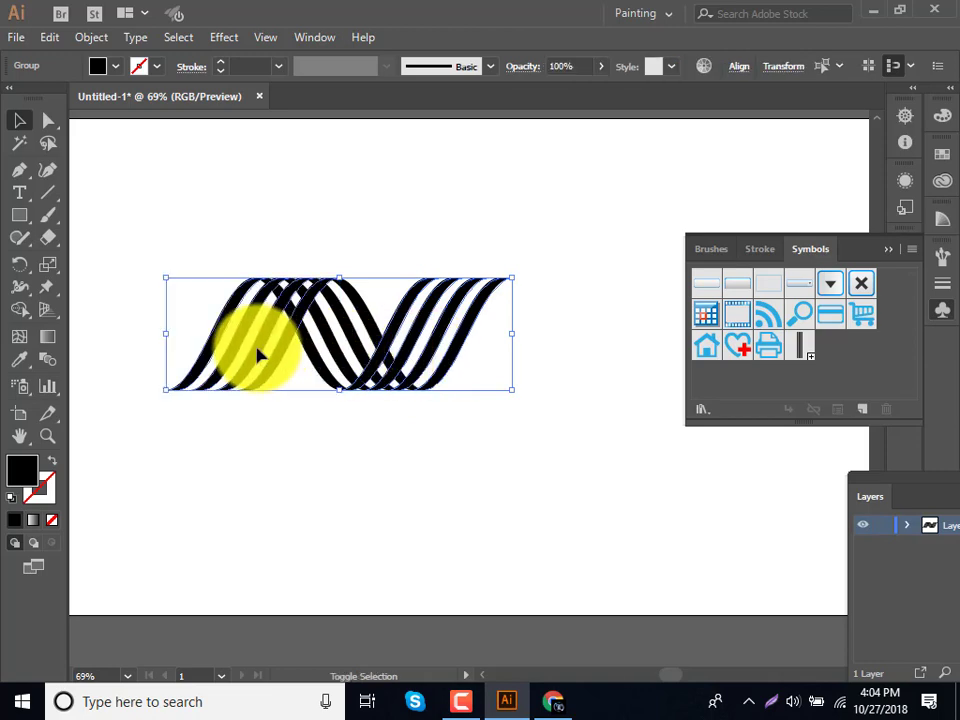
left_click(90, 38)
mouse_move(168, 34)
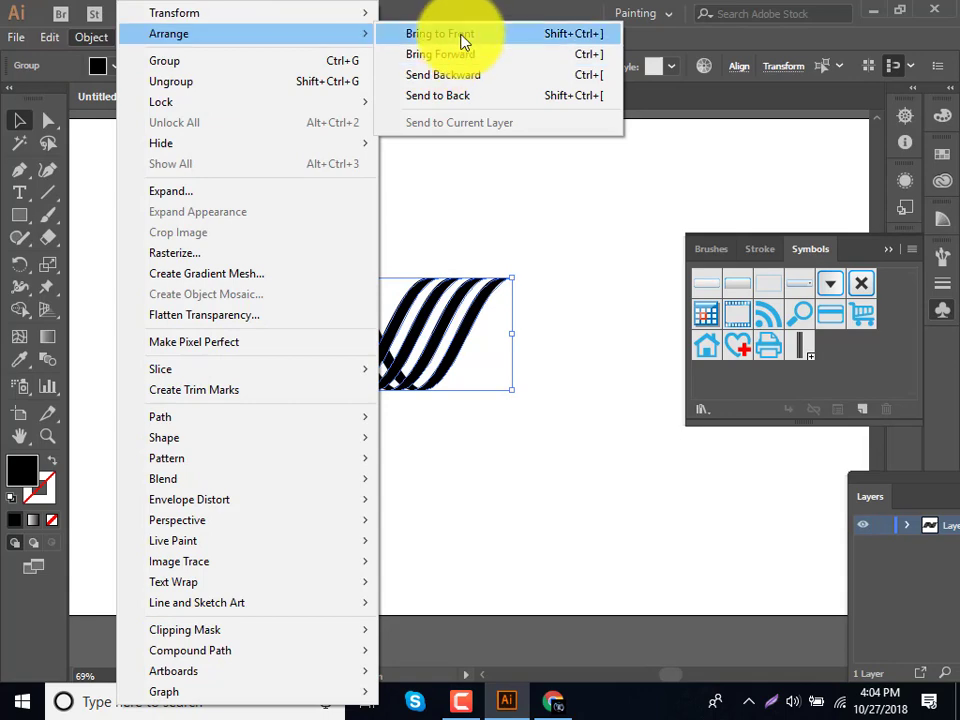
left_click(462, 36)
left_click(450, 538)
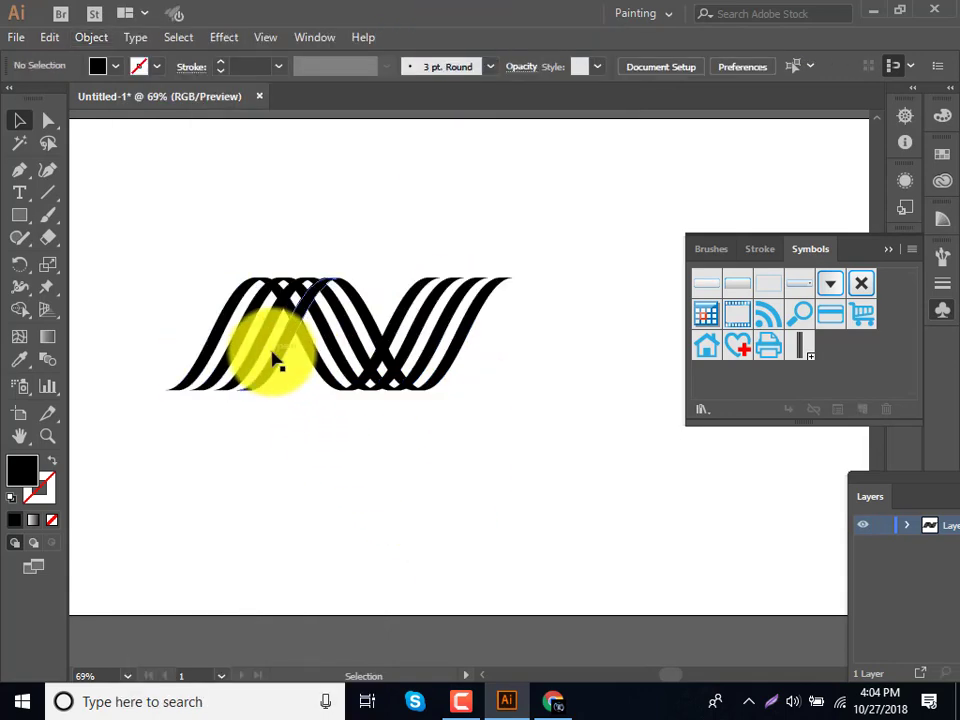
Enlarge the wave artwork, stretch it taller, move it down-right, and reselect it.
left_click_drag(171, 298, 514, 450)
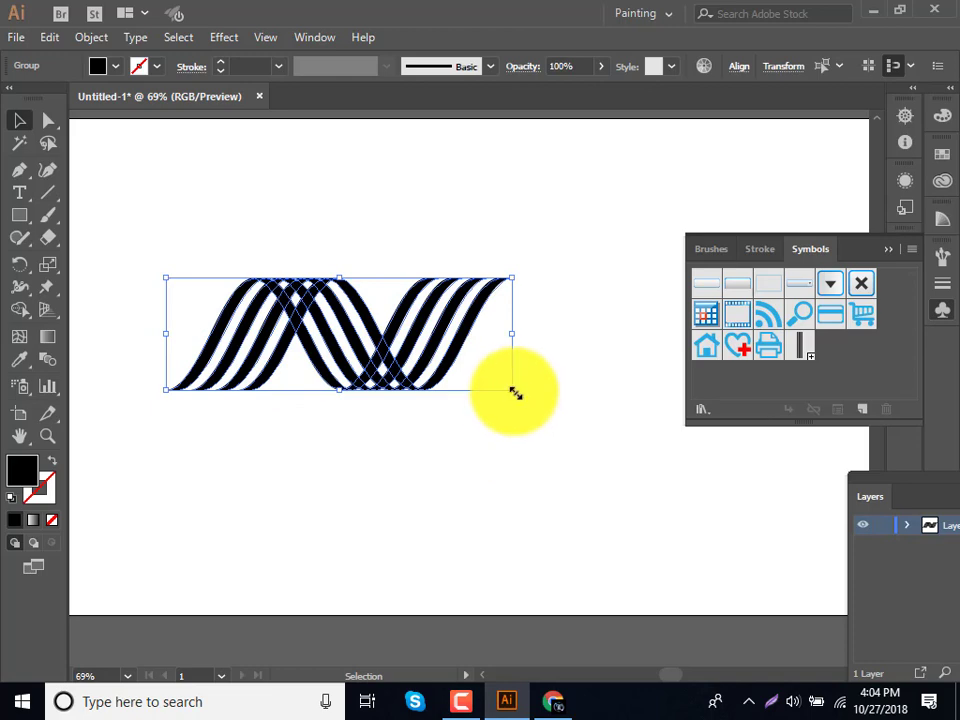
left_click_drag(514, 392, 588, 543)
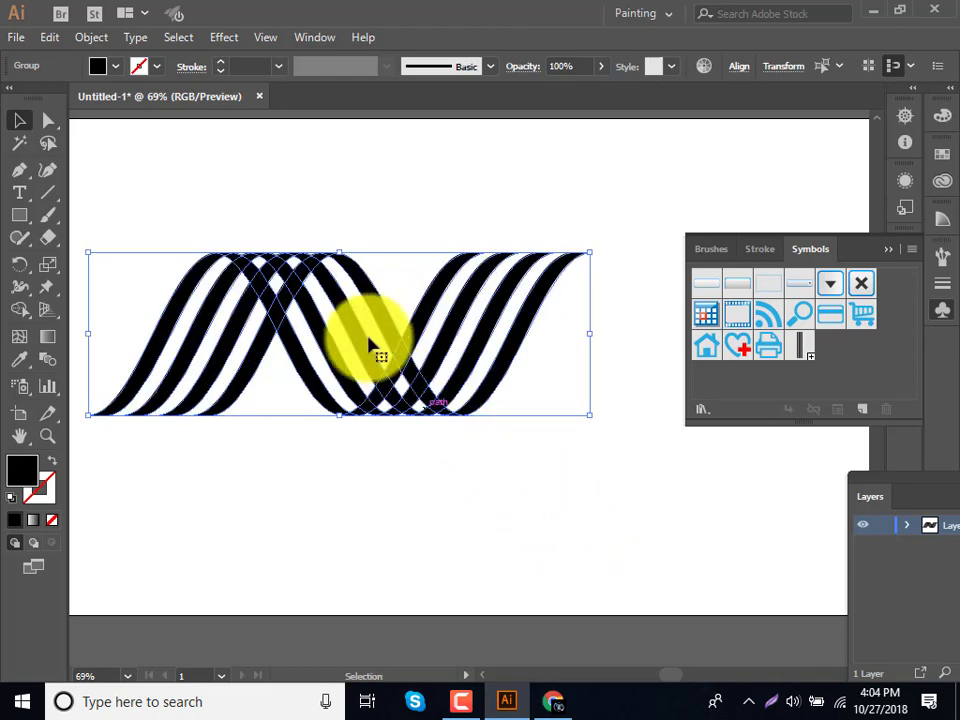
left_click_drag(339, 253, 339, 214)
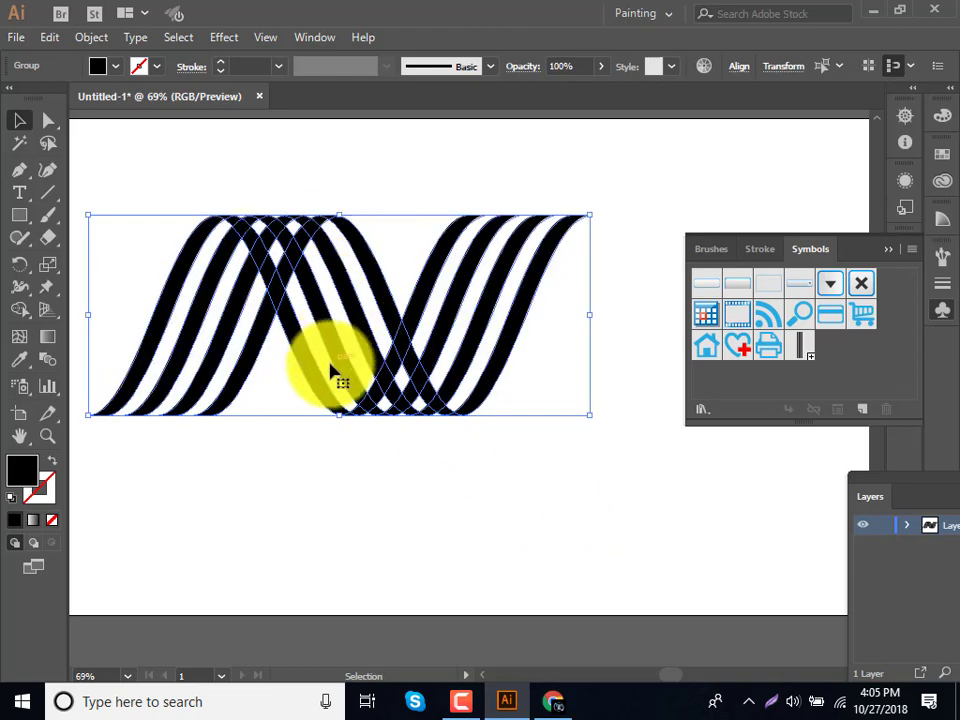
left_click_drag(335, 372, 414, 461)
left_click(430, 594)
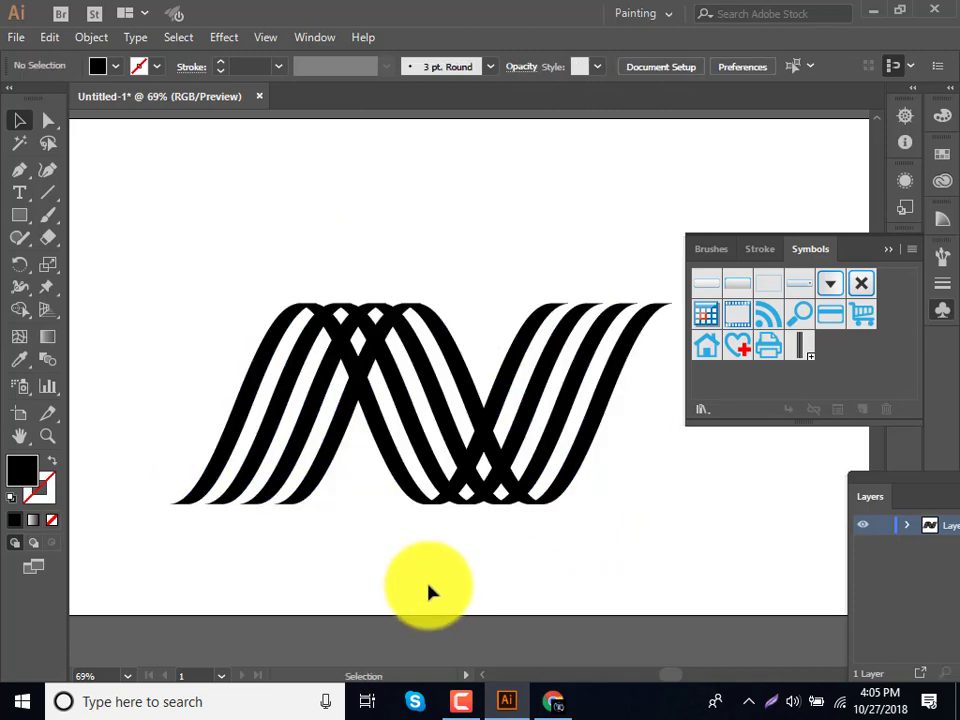
left_click_drag(144, 311, 514, 512)
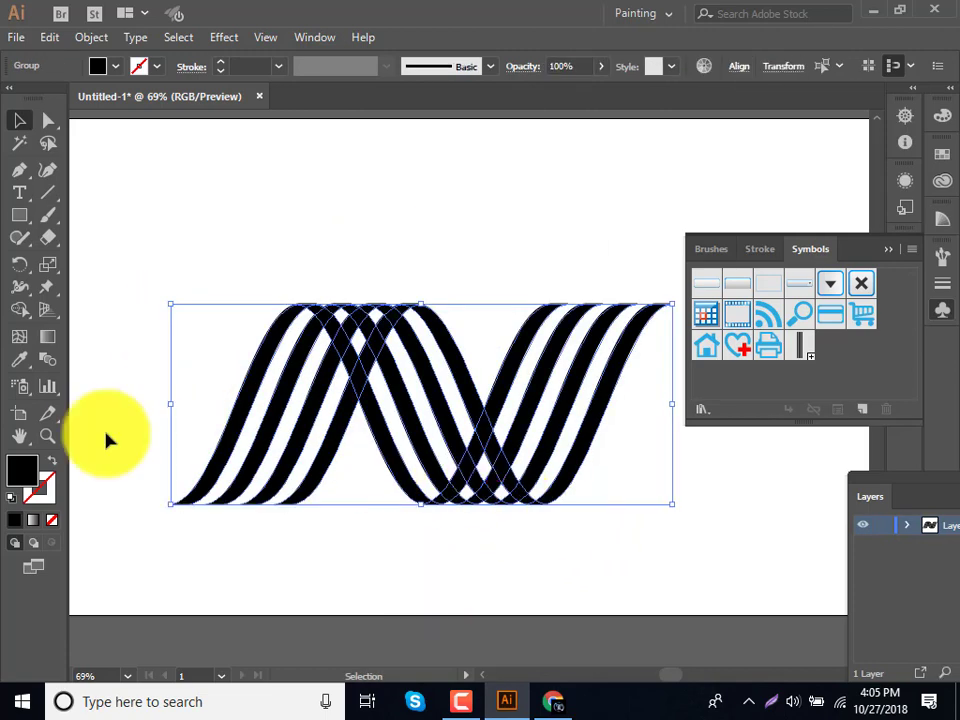
Fill the selected wave stripes with a light grey.
double_click(30, 461)
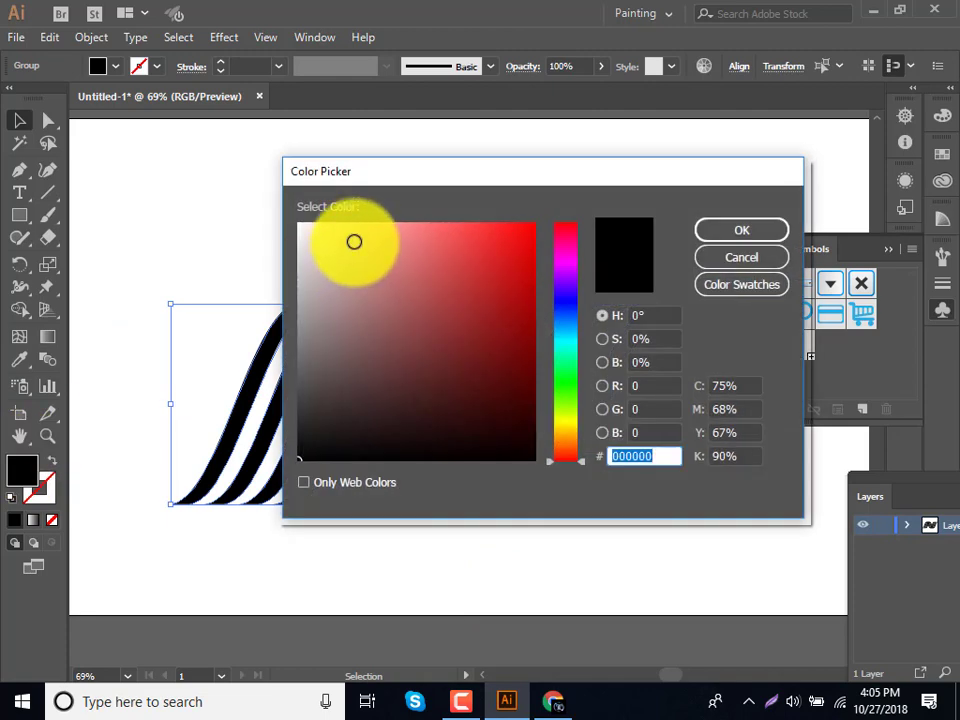
left_click(302, 276)
left_click(741, 230)
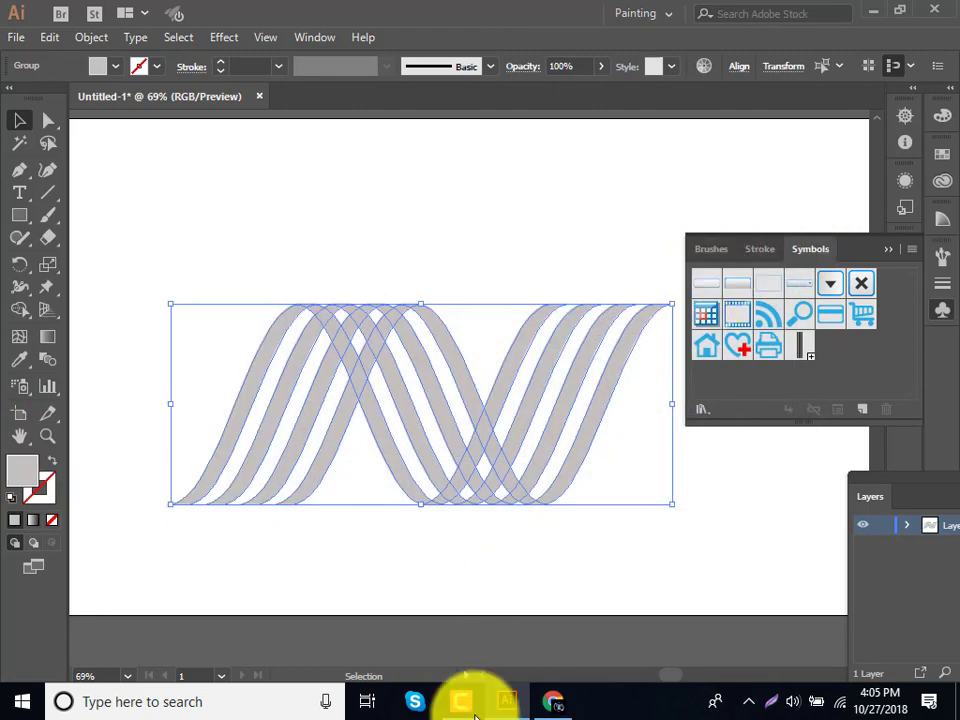
left_click(410, 580)
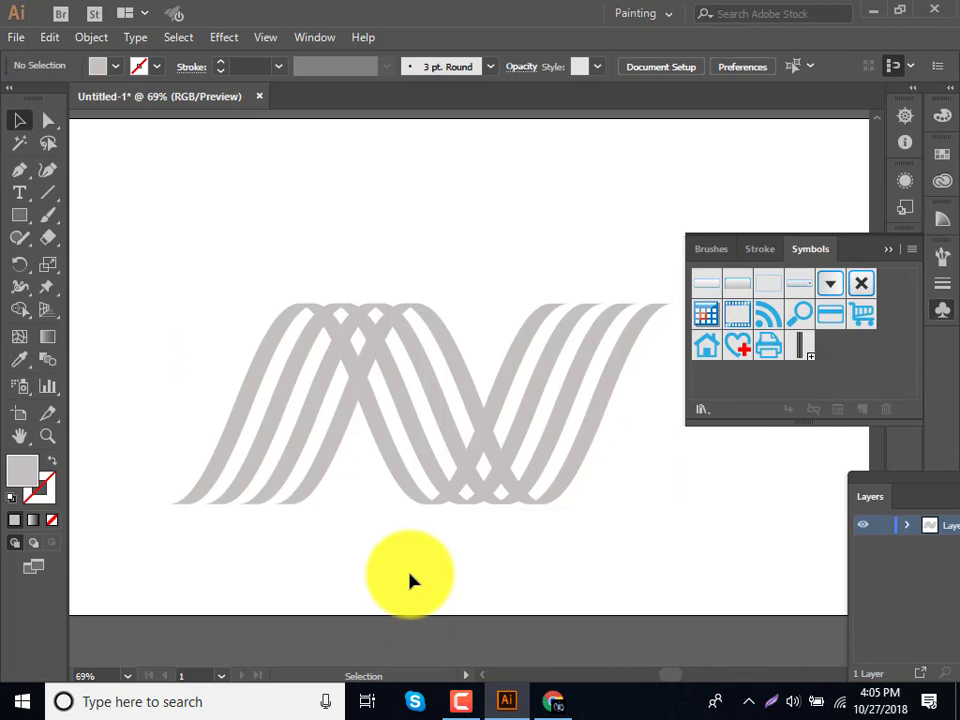
Adjust the wave fill to a neutral mid grey, then select the left wave group.
left_click_drag(159, 283, 566, 540)
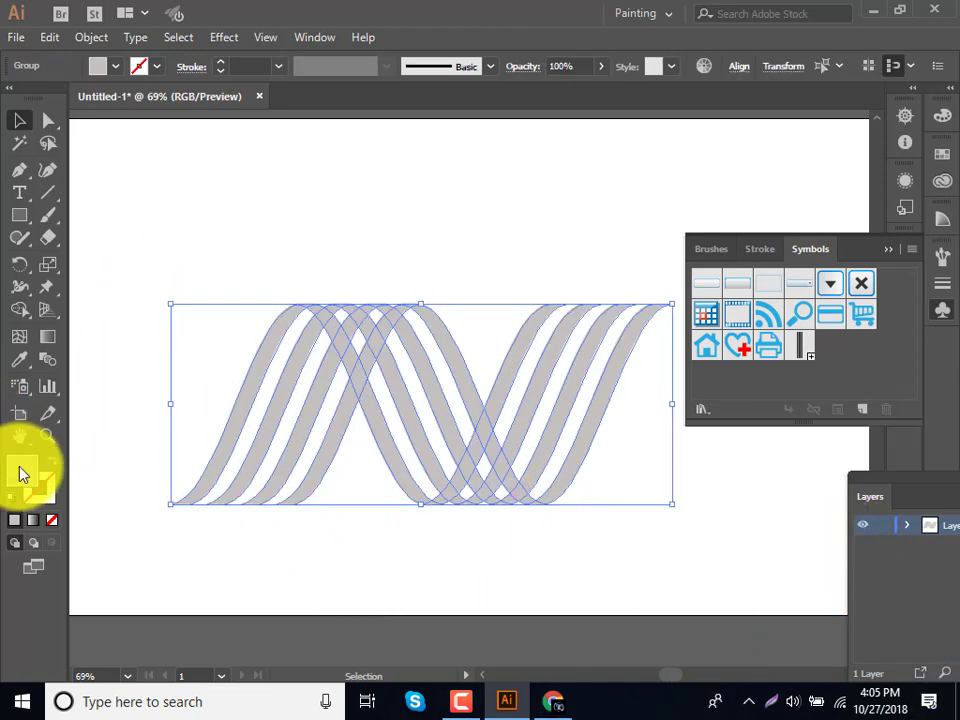
double_click(20, 472)
left_click_drag(301, 297, 300, 298)
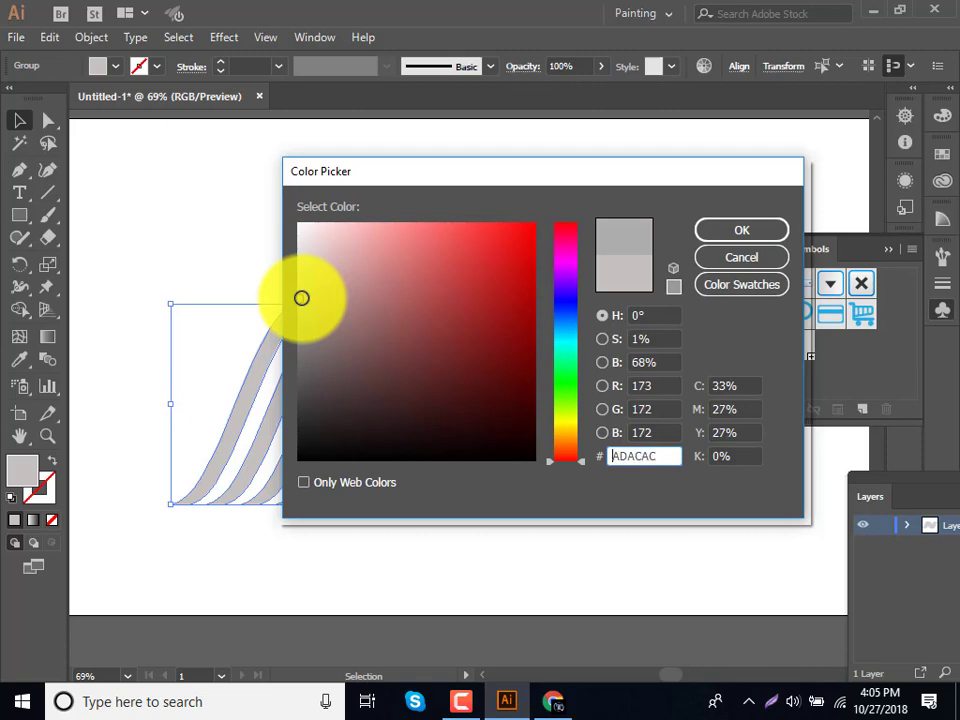
left_click(770, 243)
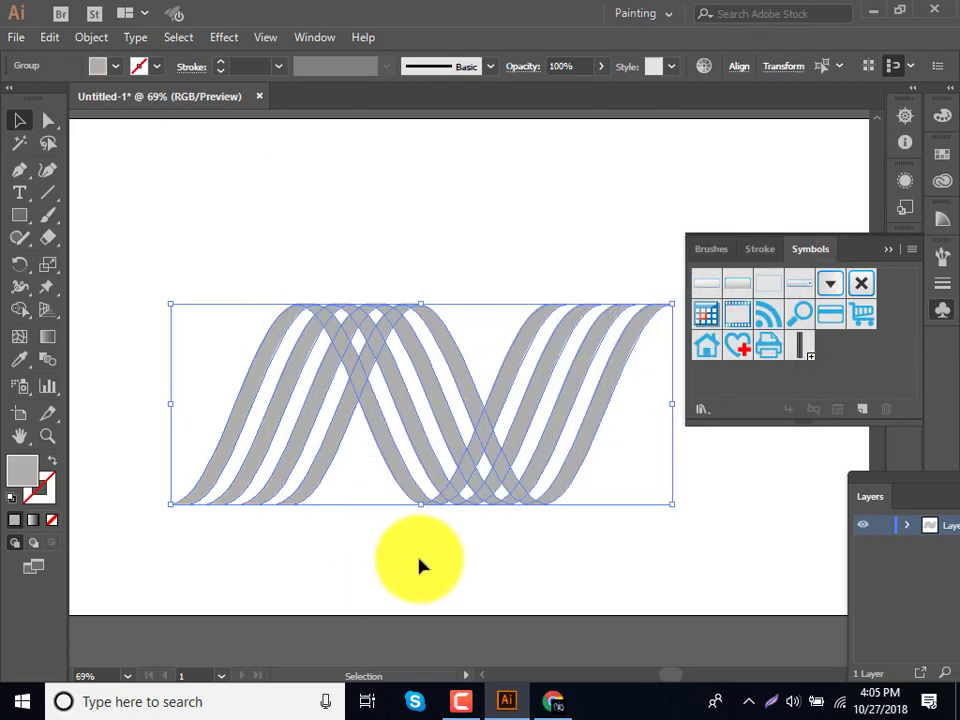
left_click(424, 585)
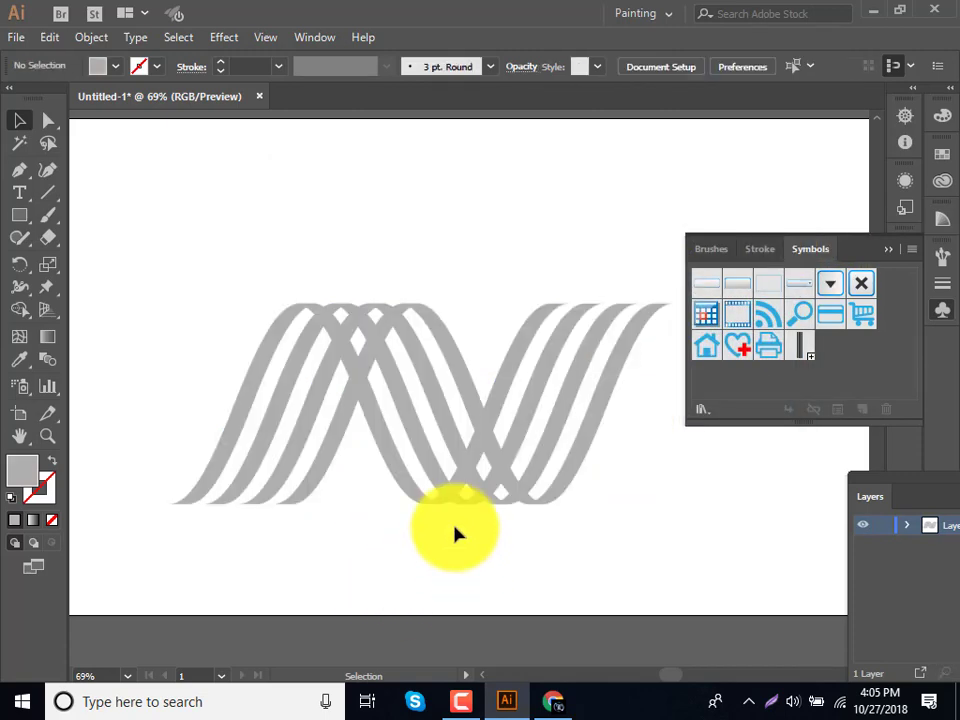
left_click(199, 487)
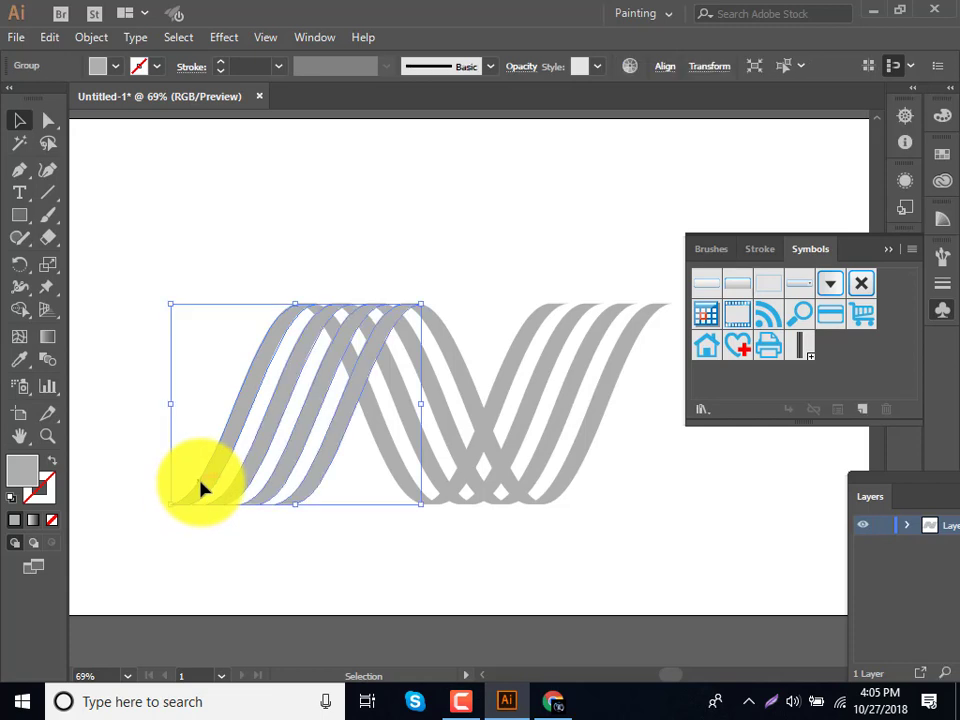
Select the left grey wave group and open the Effect > 3D list.
right_click(200, 487)
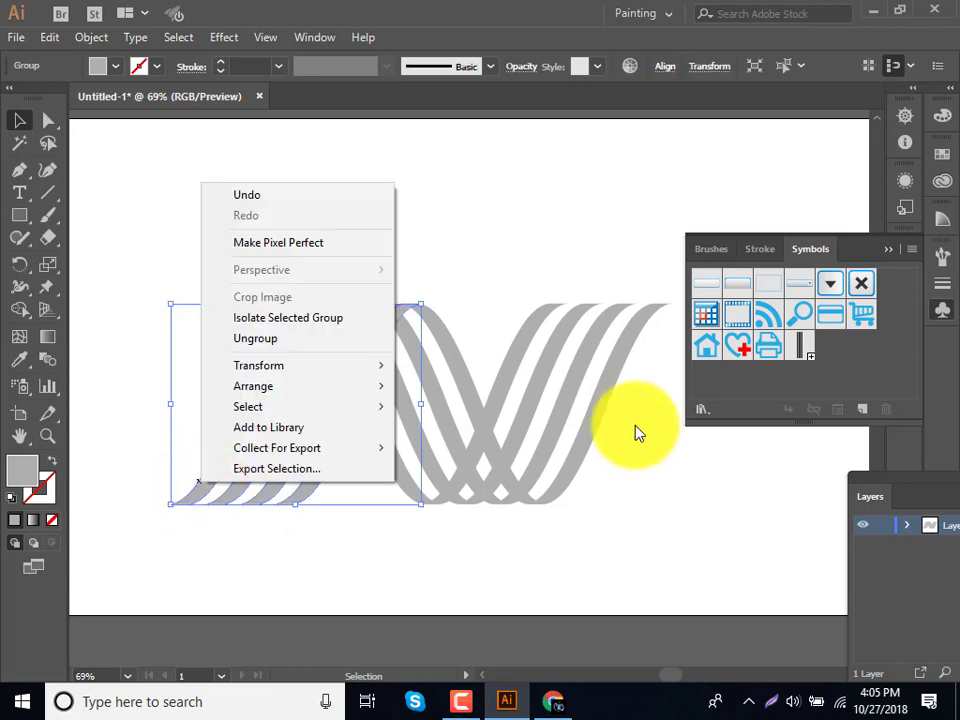
left_click(557, 423)
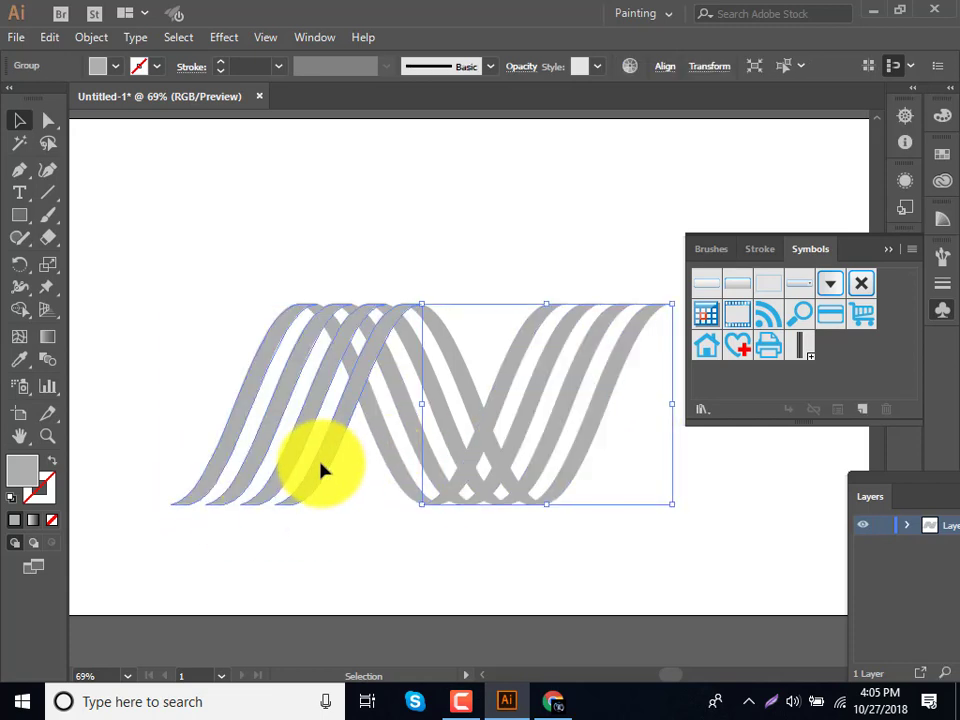
left_click(321, 467)
left_click(566, 418)
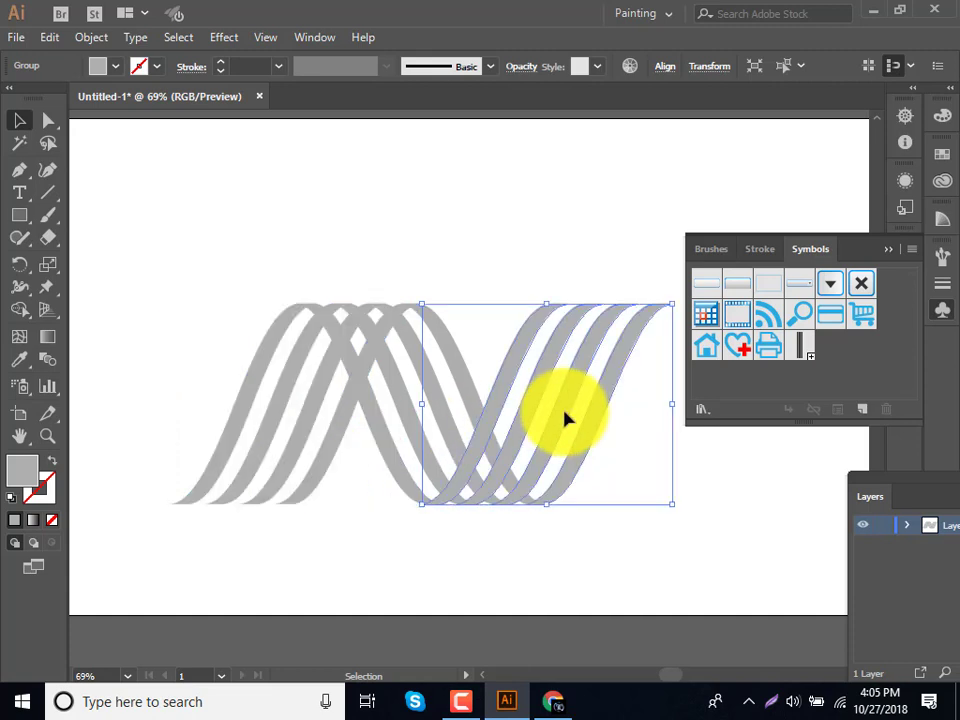
left_click(329, 446)
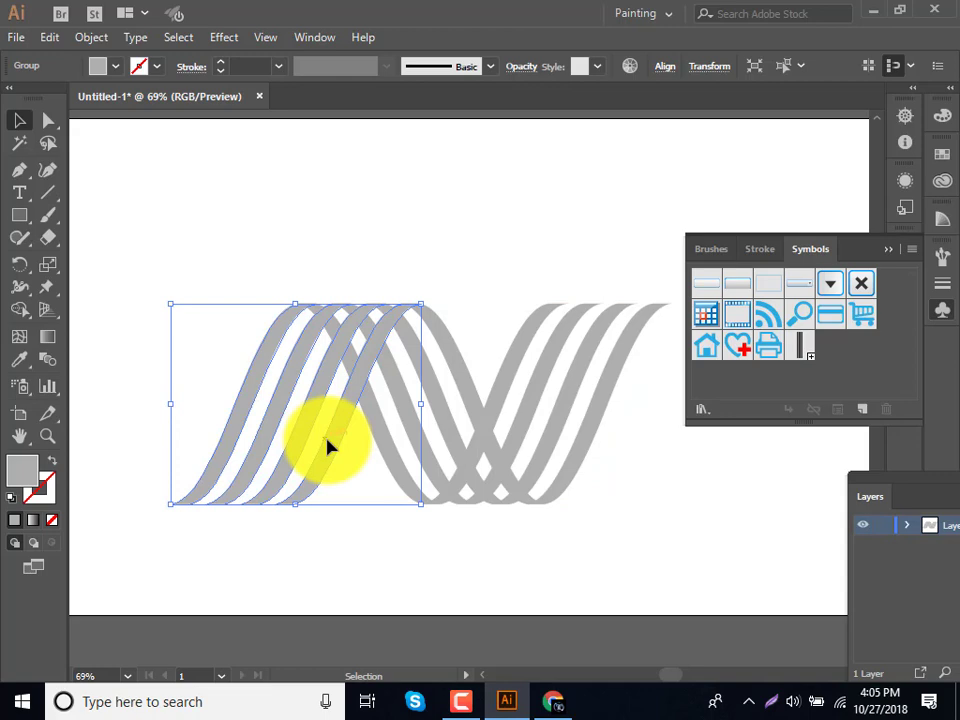
left_click(226, 41)
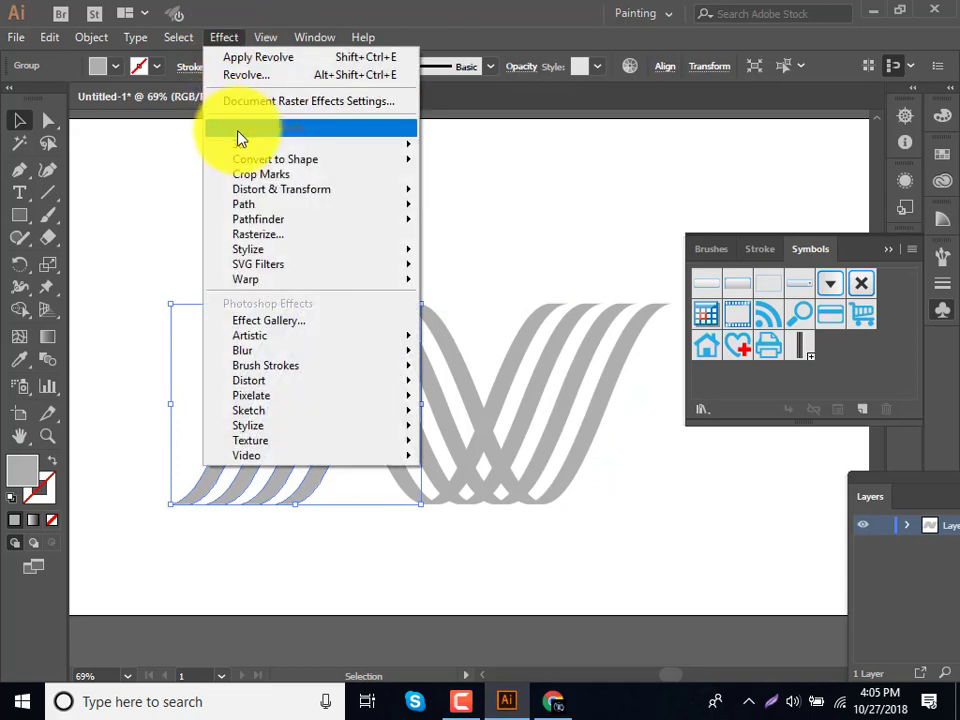
mouse_move(305, 144)
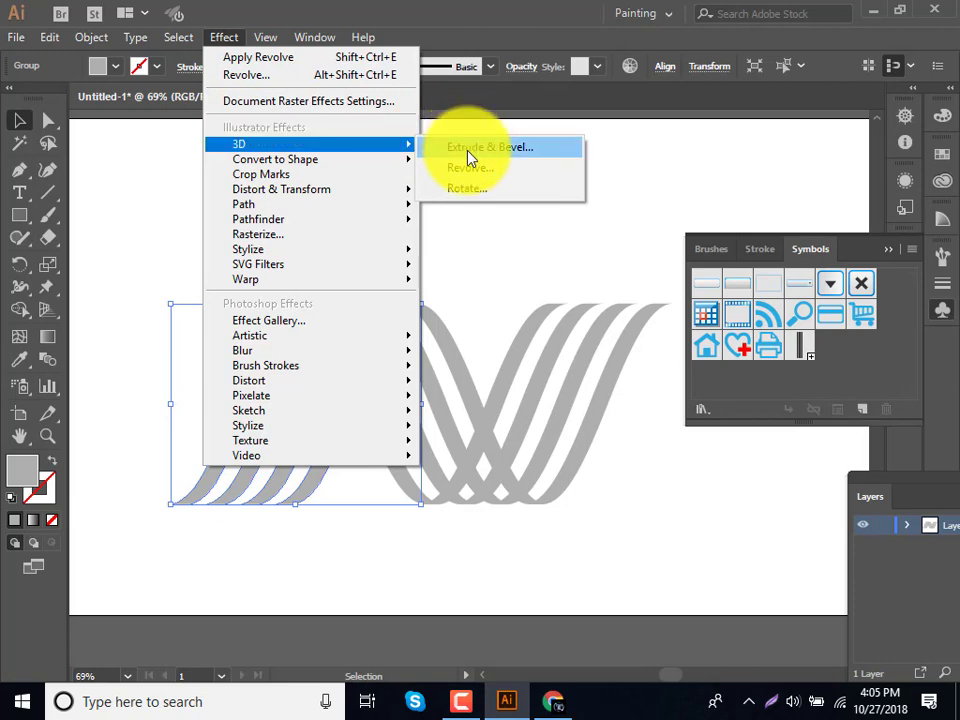
Open Extrude & Bevel on the left wave group with preview on and rotation 0°, -4°, 0°.
left_click(476, 157)
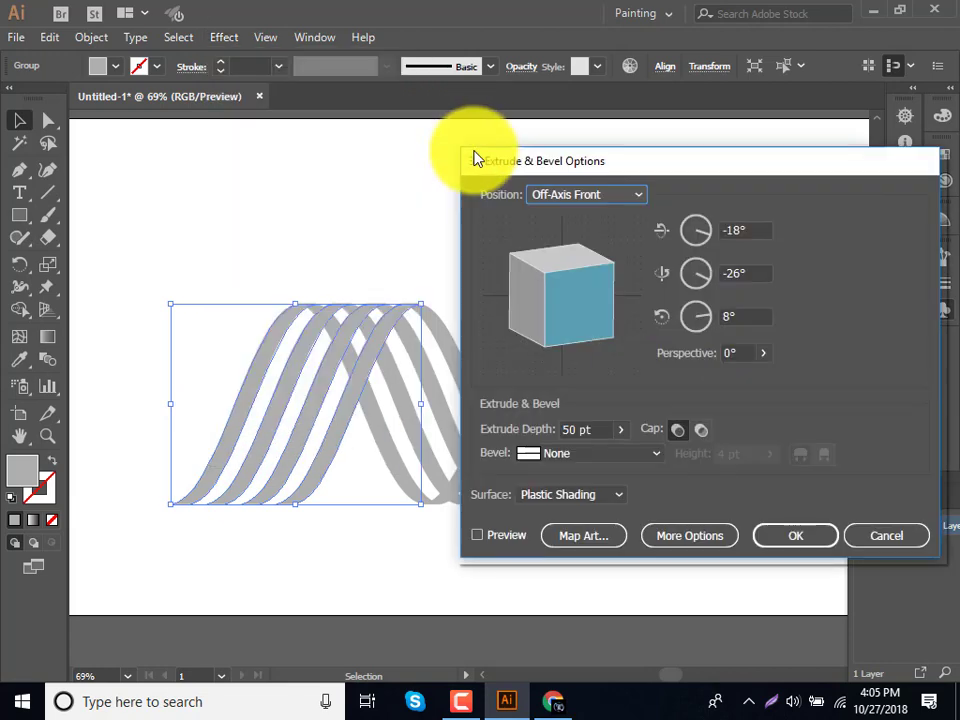
left_click(735, 231)
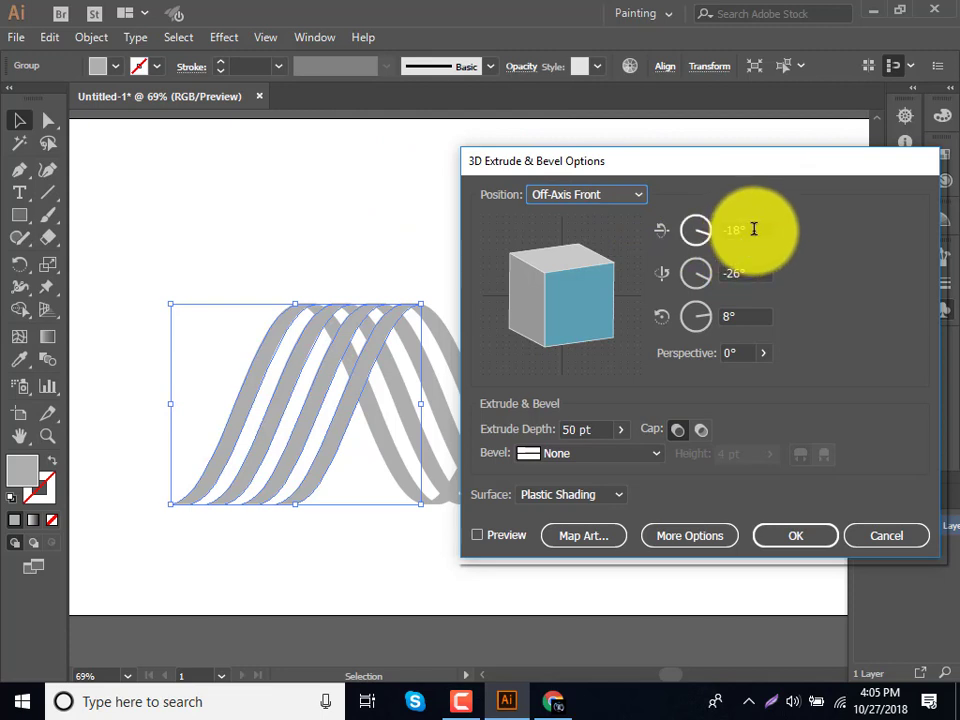
left_click(495, 538)
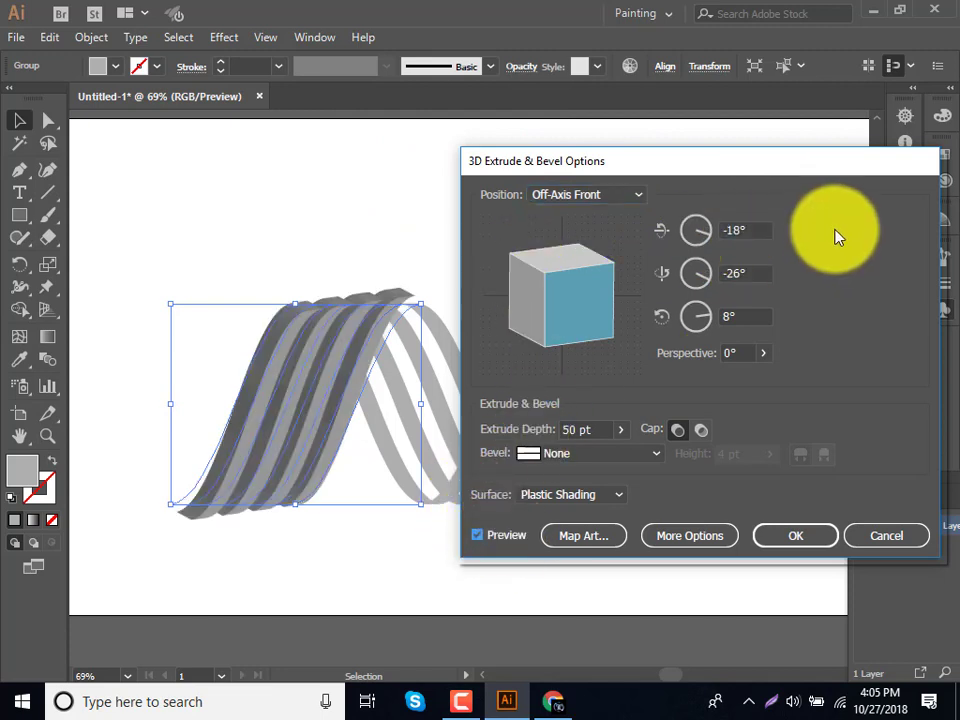
left_click(745, 230)
type("0")
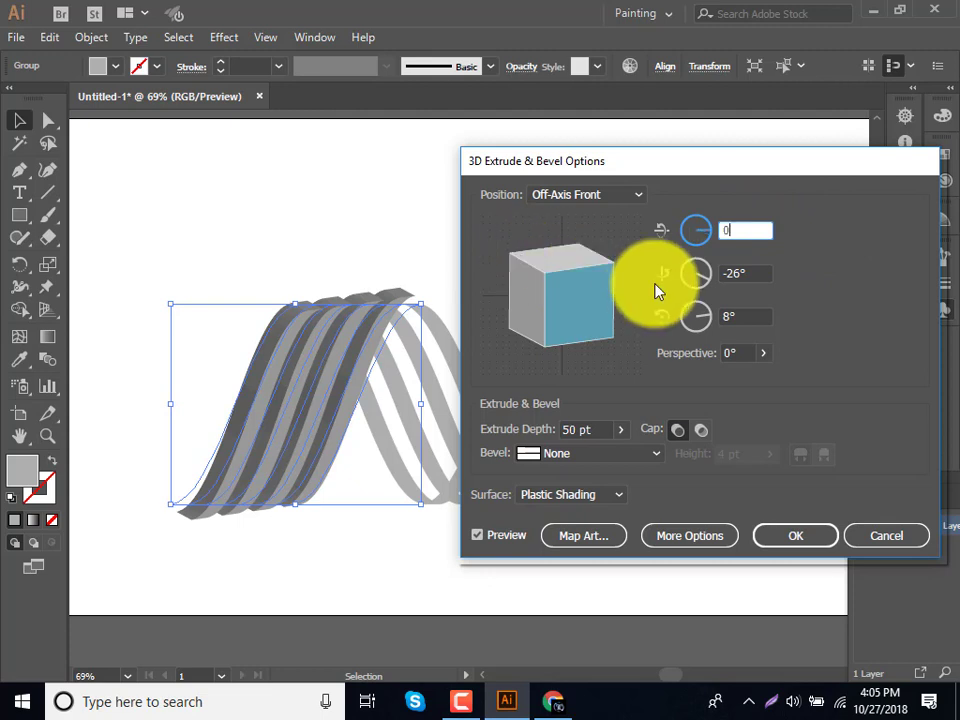
left_click(750, 273)
type("0")
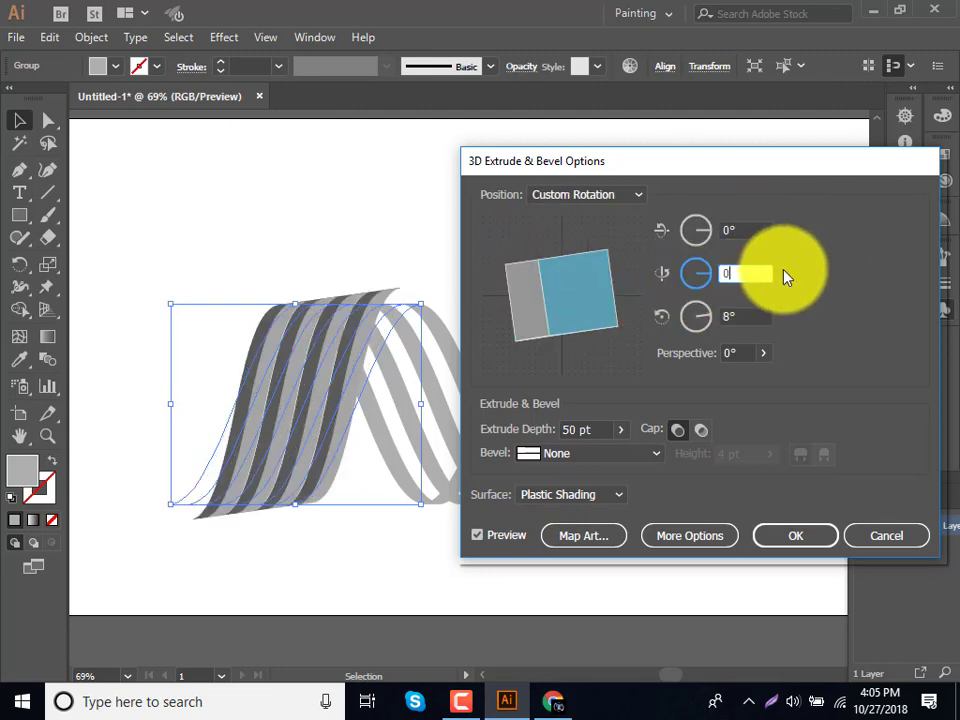
key("BackSpace")
type("-4")
key("Tab")
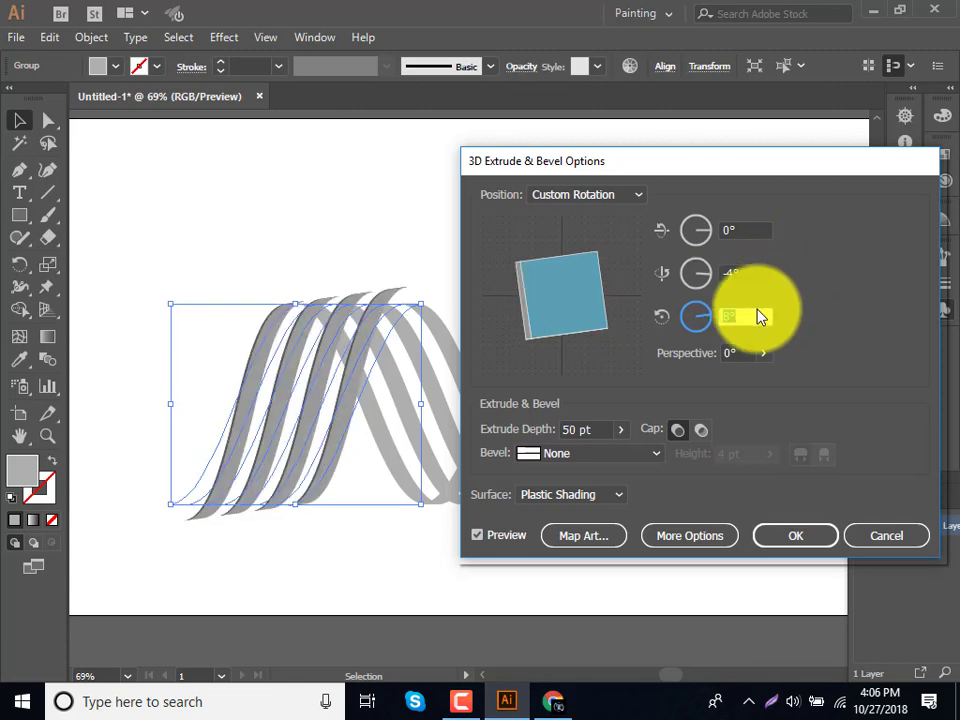
type("0")
key("Tab")
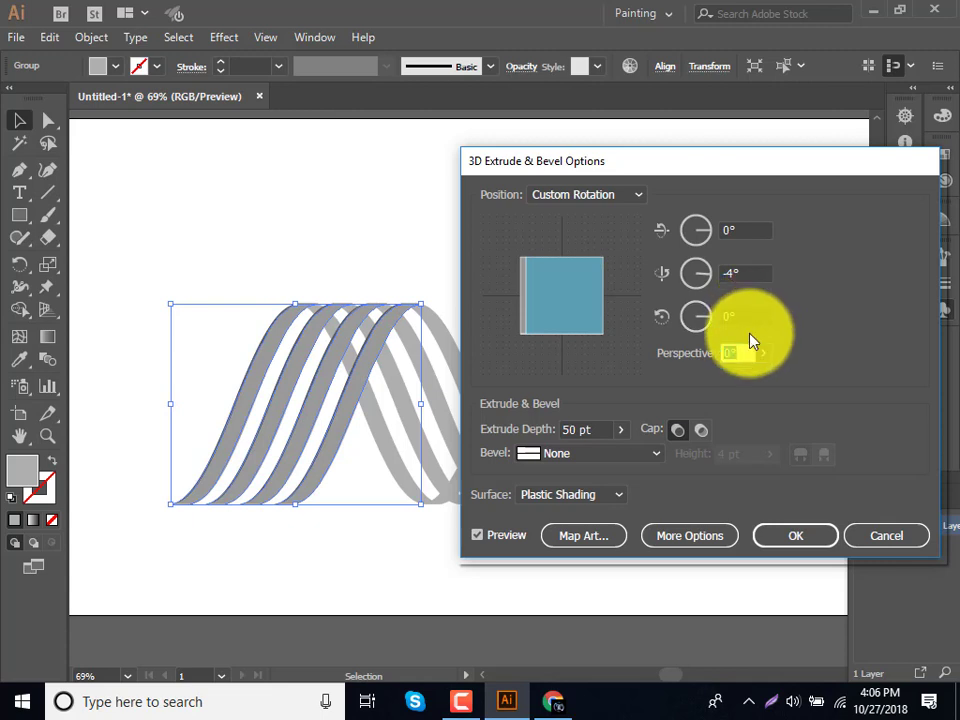
type("10")
Set 10° perspective and 106 pt extrude depth with Plastic Shading, then apply the effect.
key("Tab")
type("106")
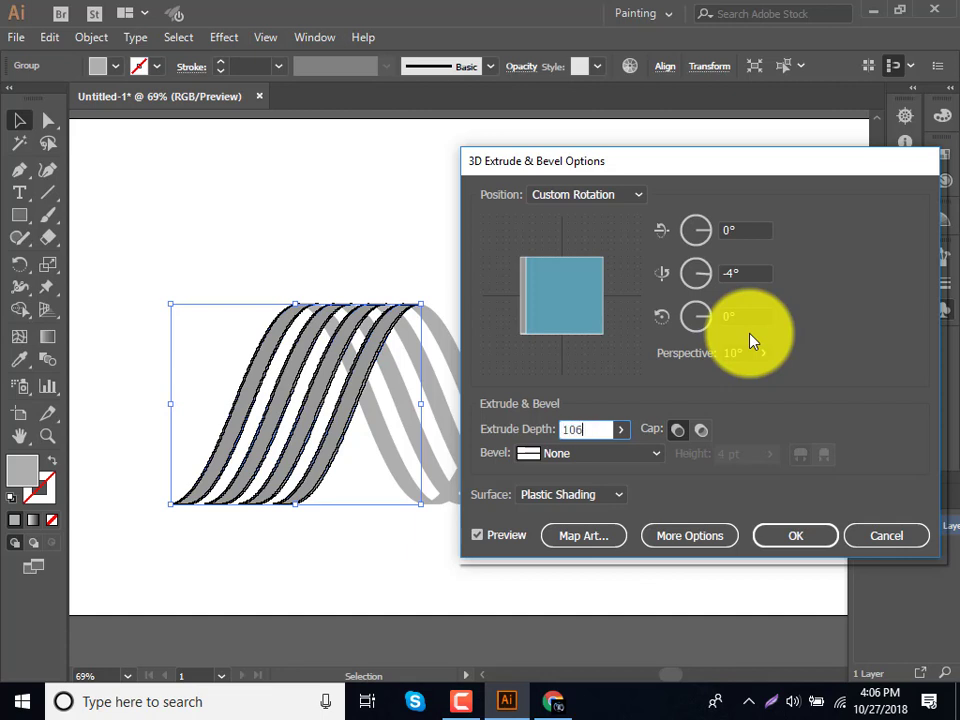
left_click(588, 494)
left_click(672, 495)
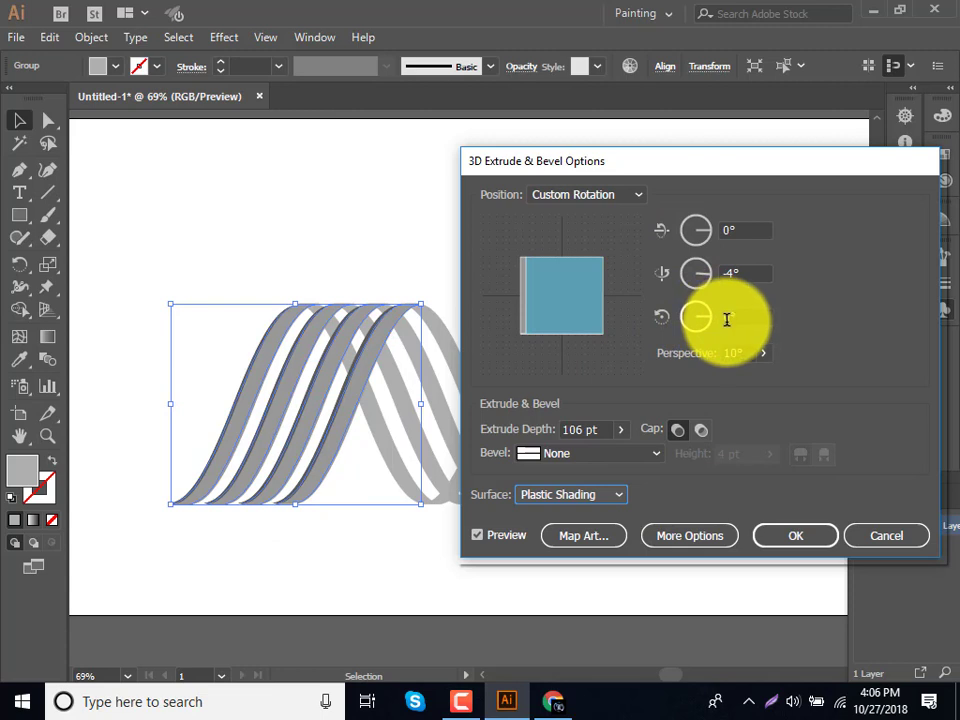
left_click(746, 230)
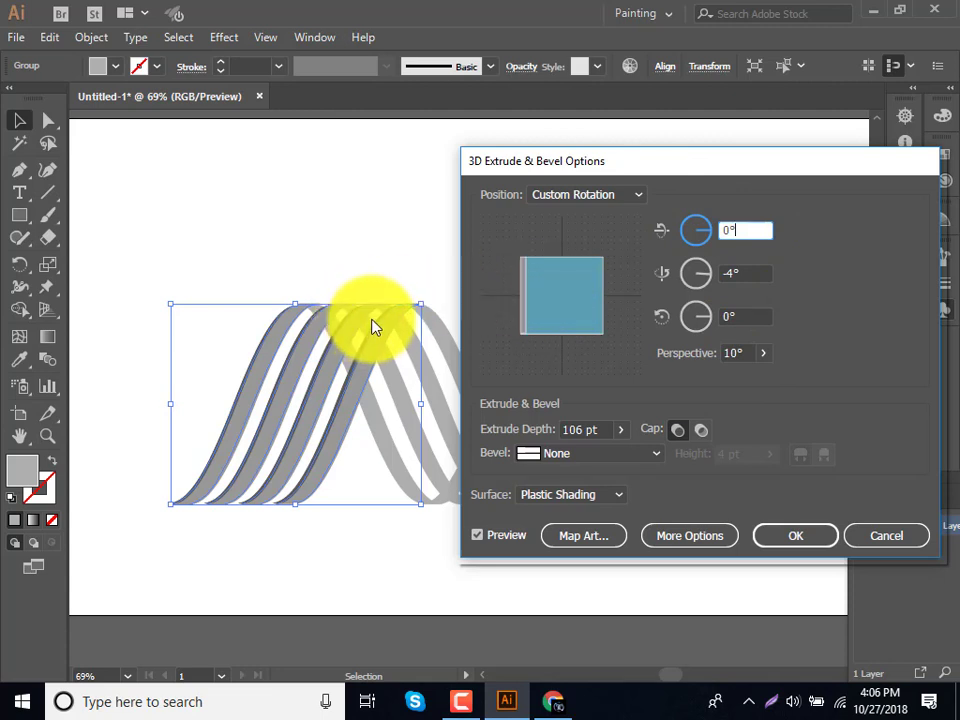
left_click(789, 541)
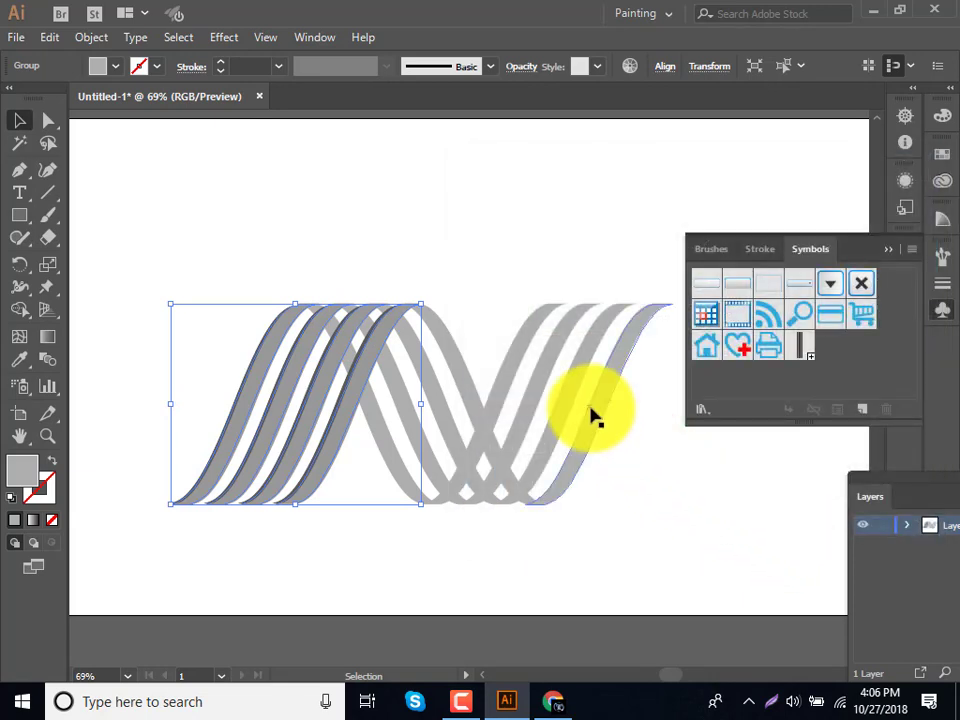
Open 3D Extrude & Bevel for the right ribbon group with preview on, dialog moved aside.
left_click(226, 39)
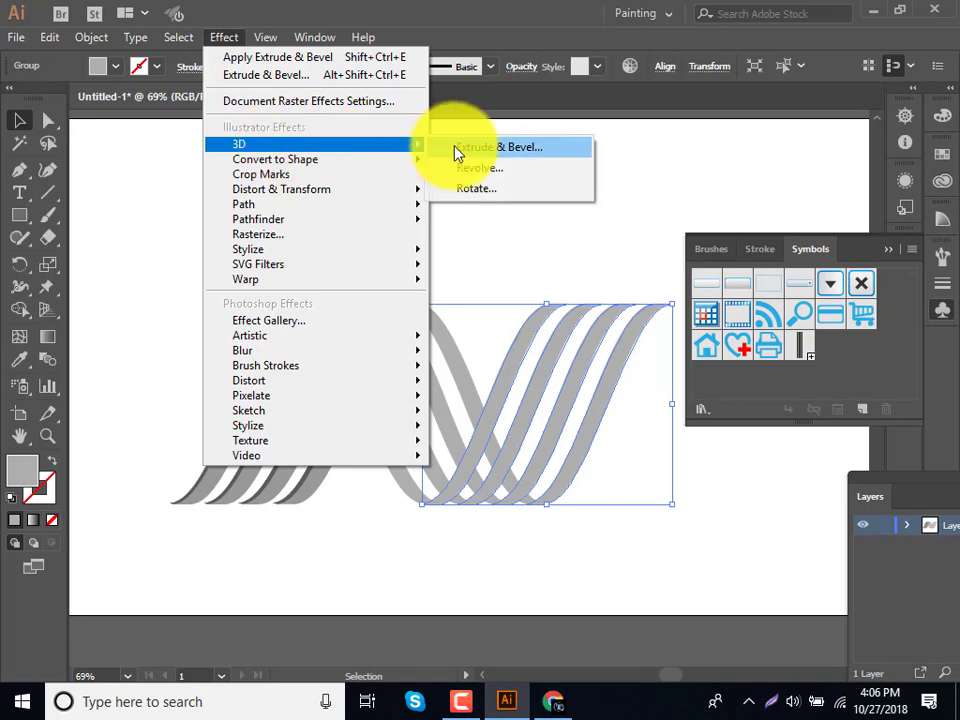
left_click(465, 148)
left_click_drag(591, 172, 143, 183)
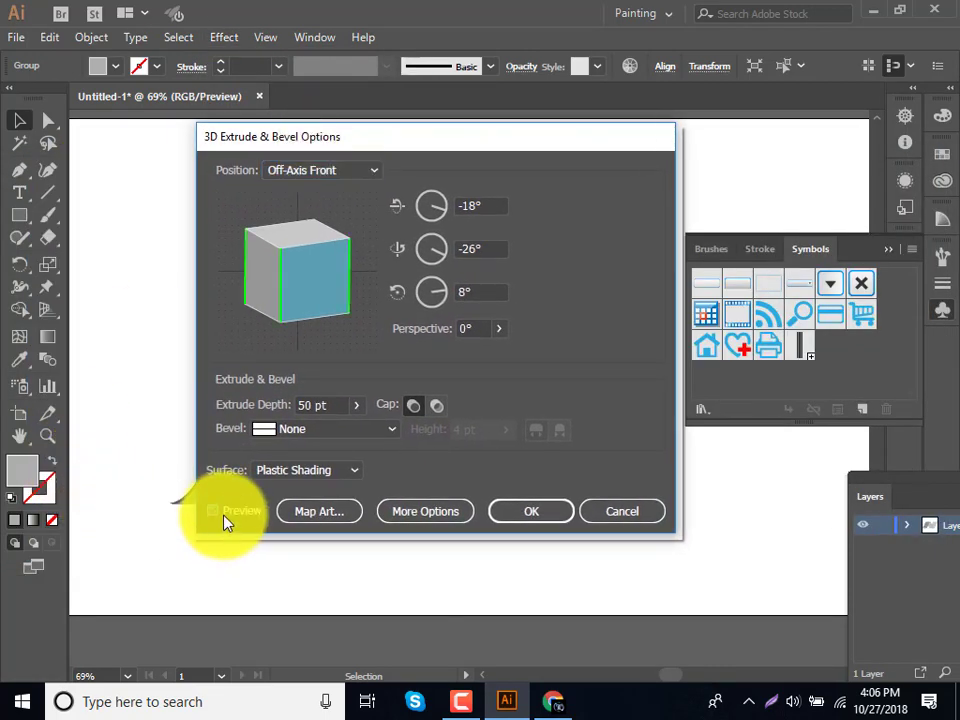
left_click(213, 511)
left_click_drag(390, 137, 144, 168)
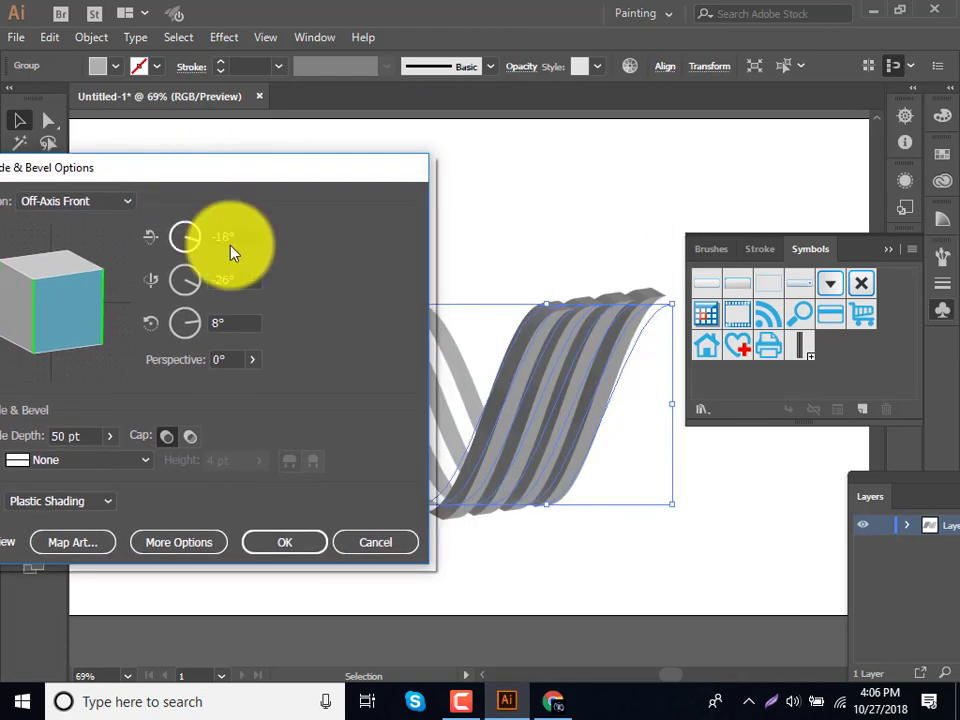
Set rotation 0°, -4°, 0°, 11° perspective and 106 pt depth, then apply.
double_click(223, 233)
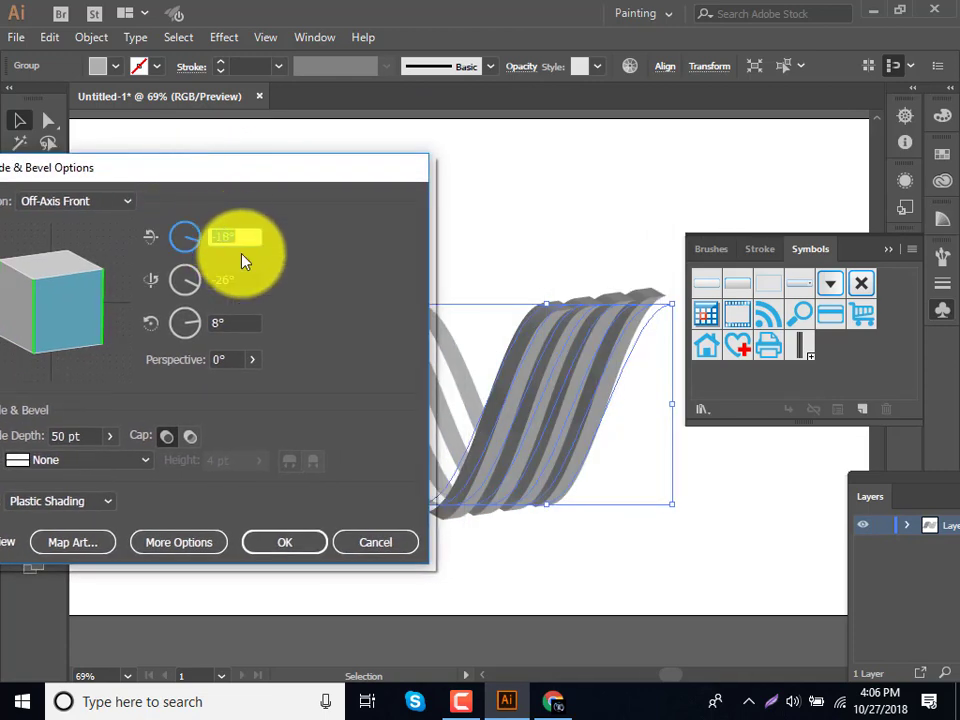
type("0")
left_click(236, 279)
type("-4")
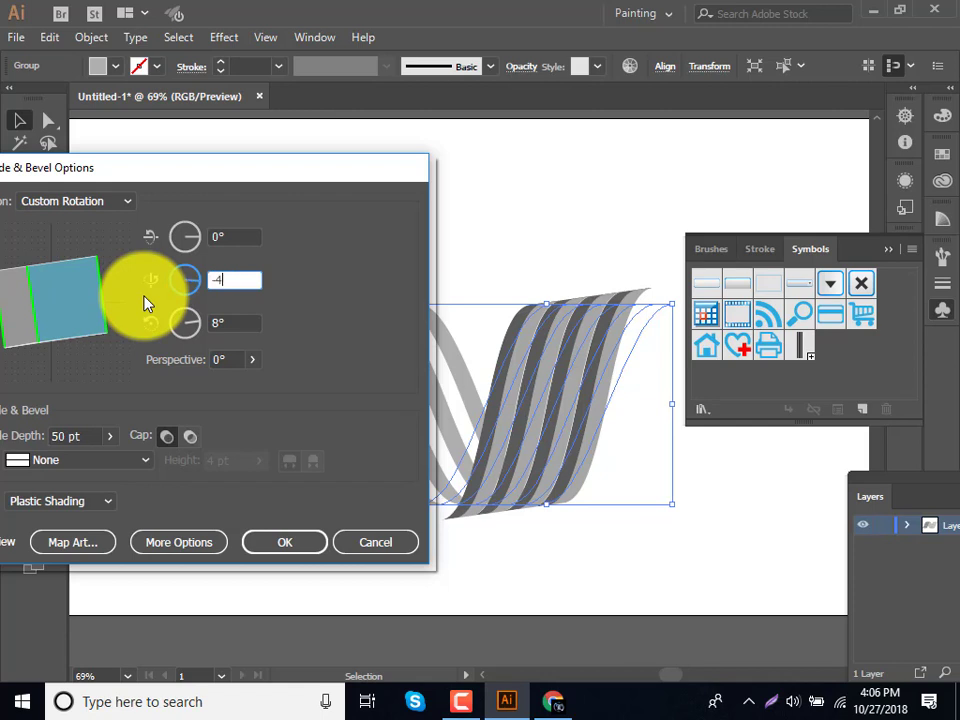
key("Tab")
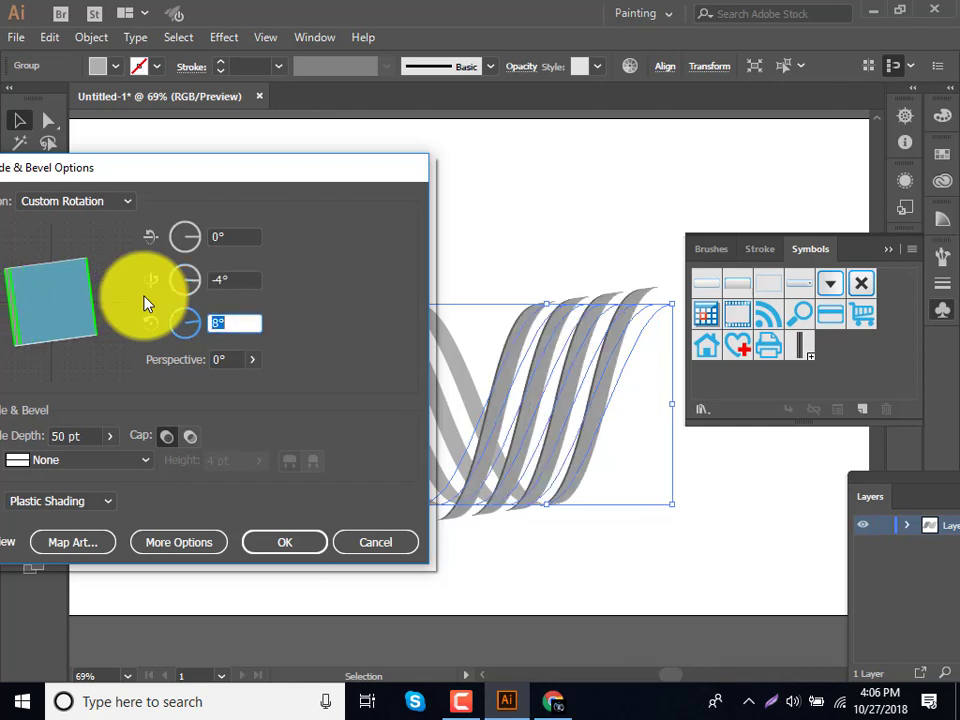
type("0")
key("Tab")
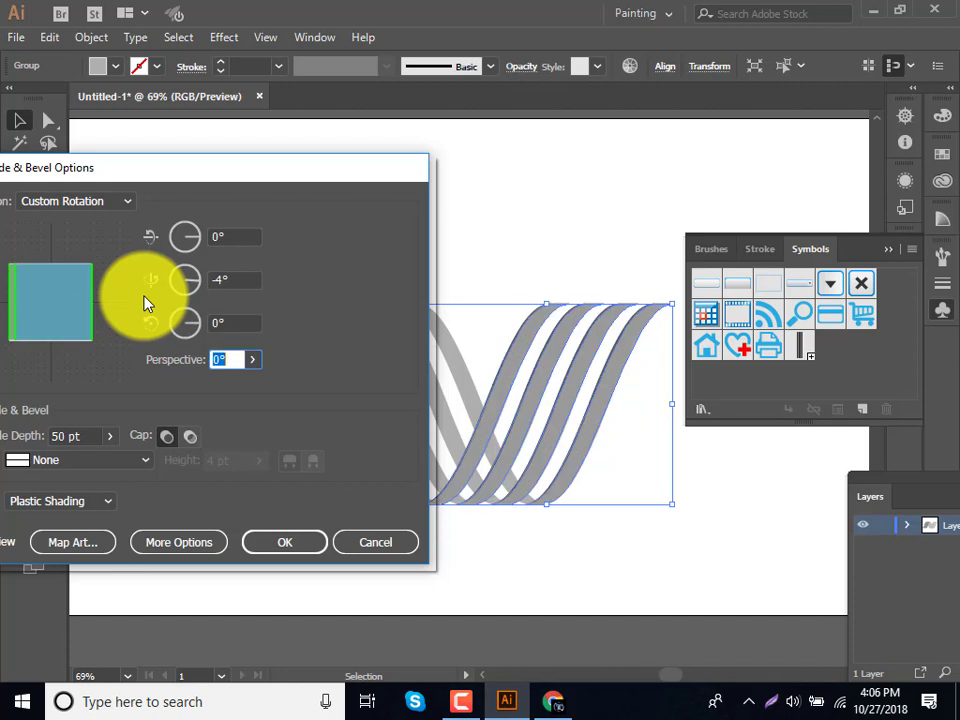
type("11")
key("Tab")
type("106")
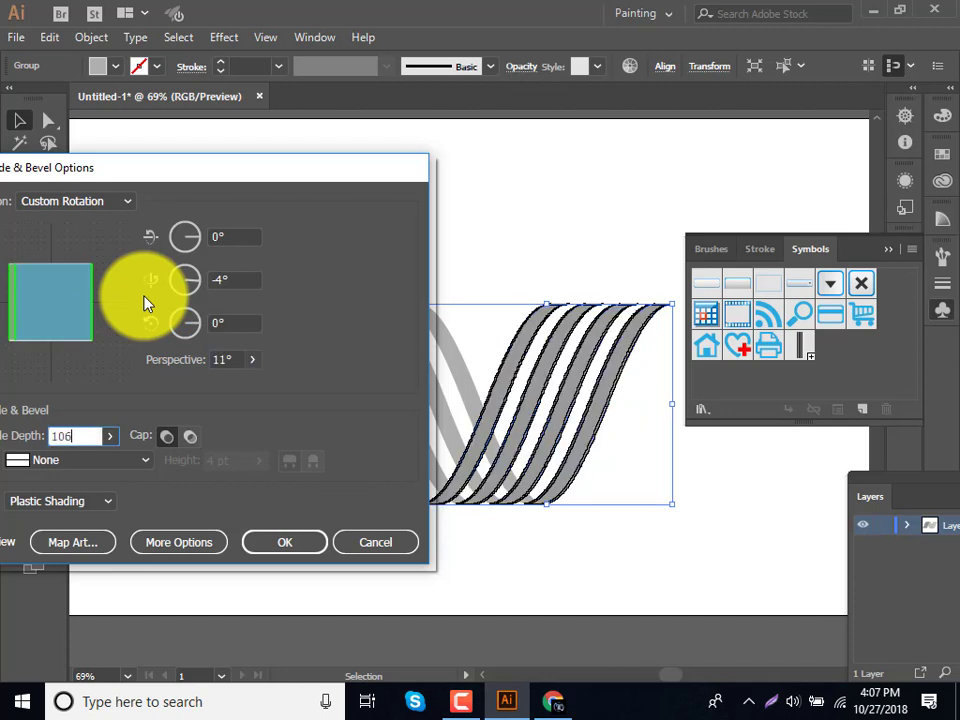
key("Tab")
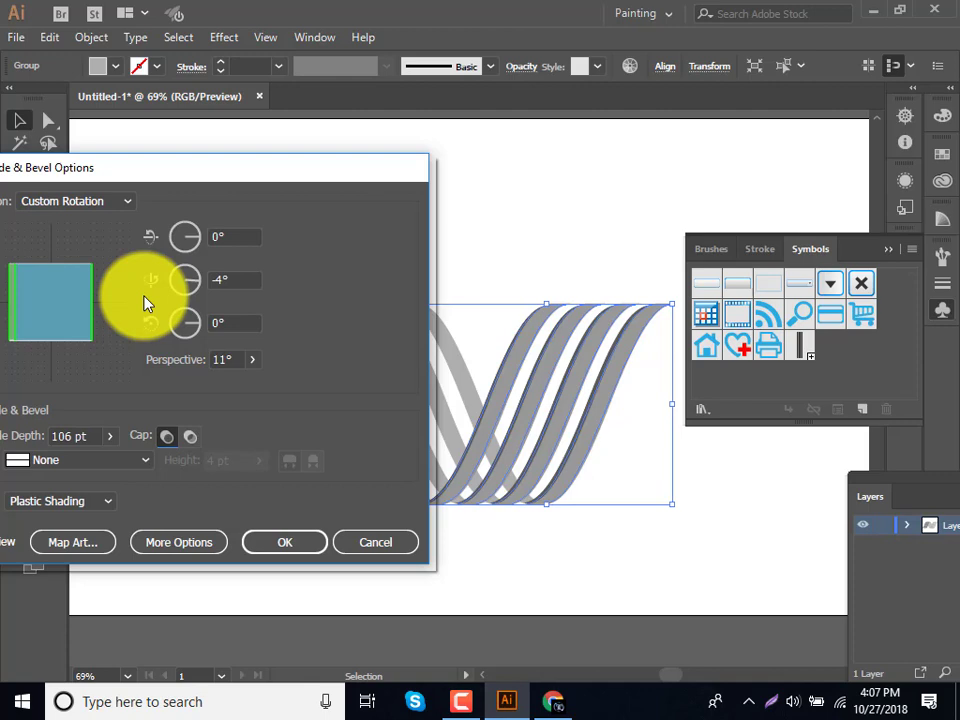
mouse_move(206, 184)
left_mouse_down()
mouse_move(883, 343)
mouse_move(868, 279)
left_mouse_up()
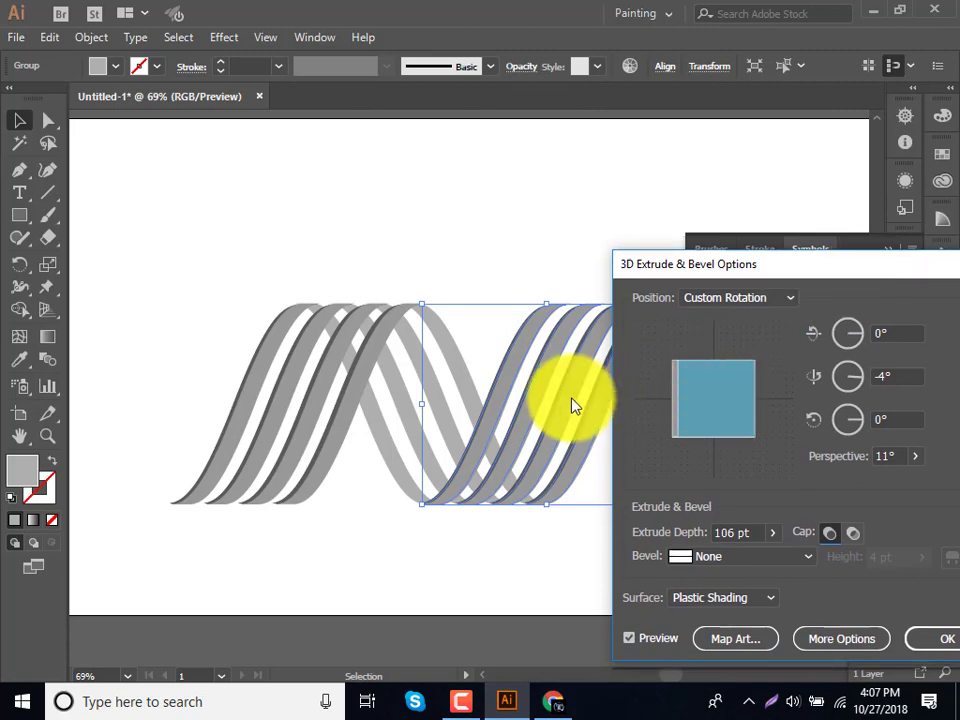
left_click(945, 638)
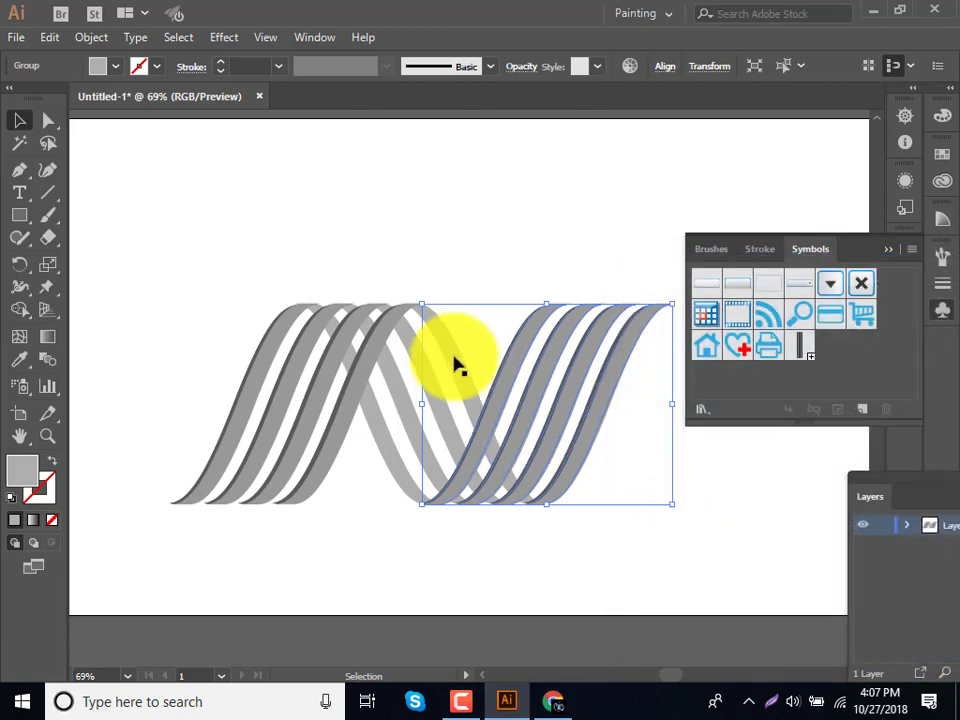
Move the ribbon group left over the middle and start Extrude & Bevel with preview on.
left_click_drag(455, 365, 330, 366)
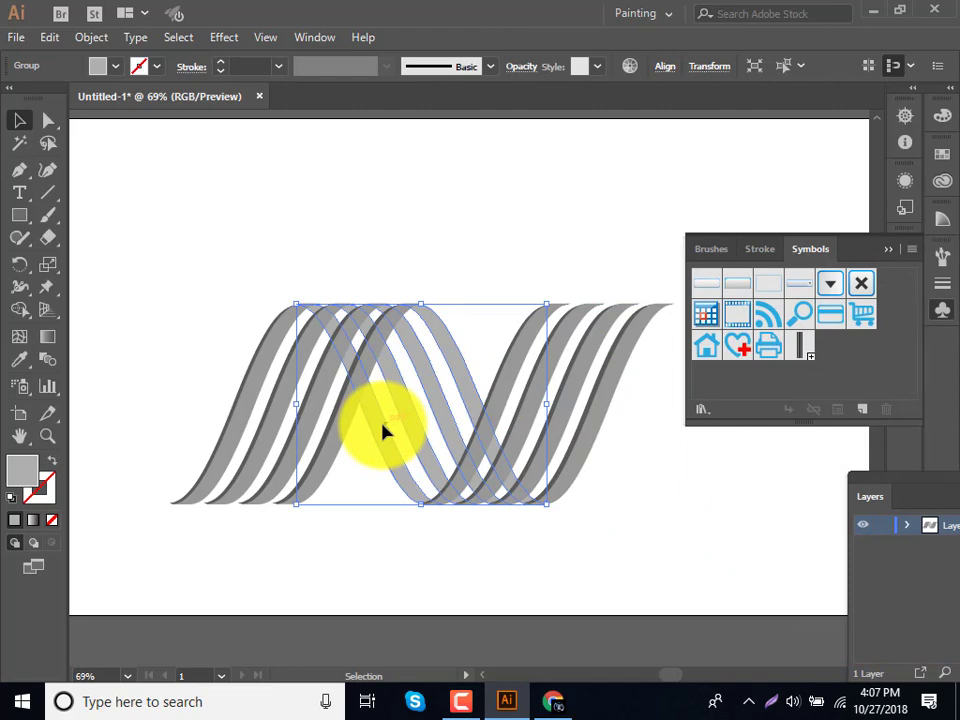
left_click(224, 37)
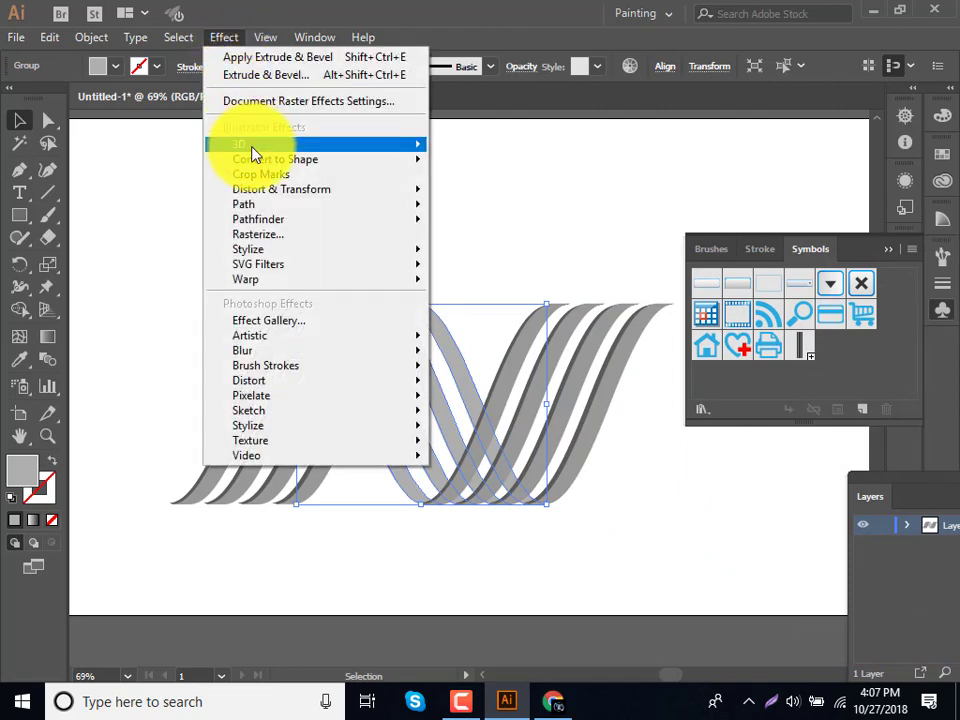
mouse_move(260, 144)
left_click(495, 151)
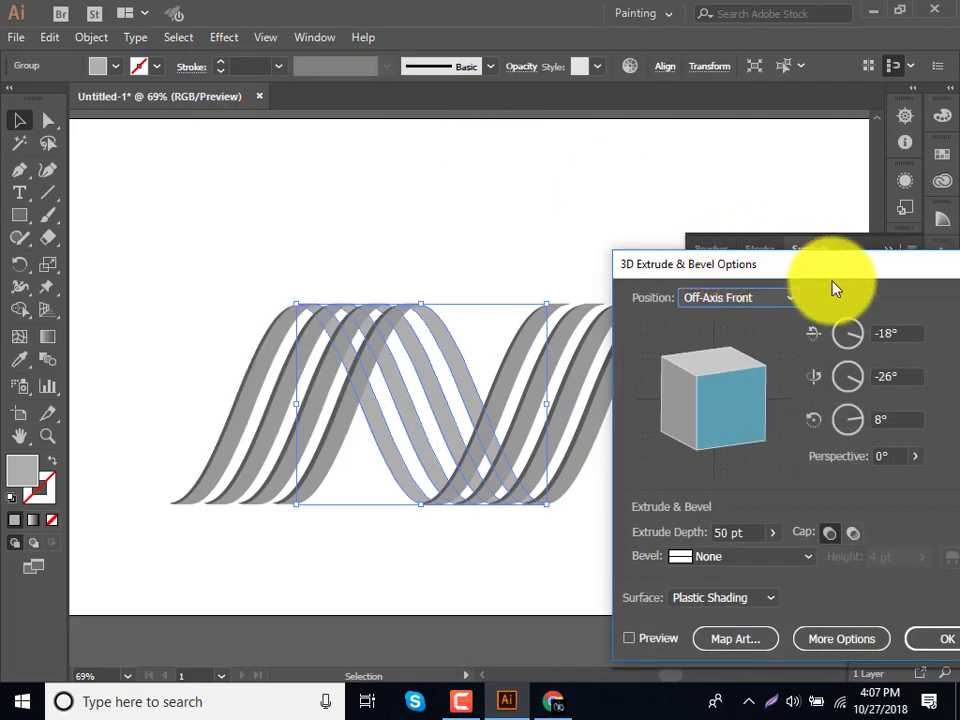
left_click(895, 333)
left_click(629, 638)
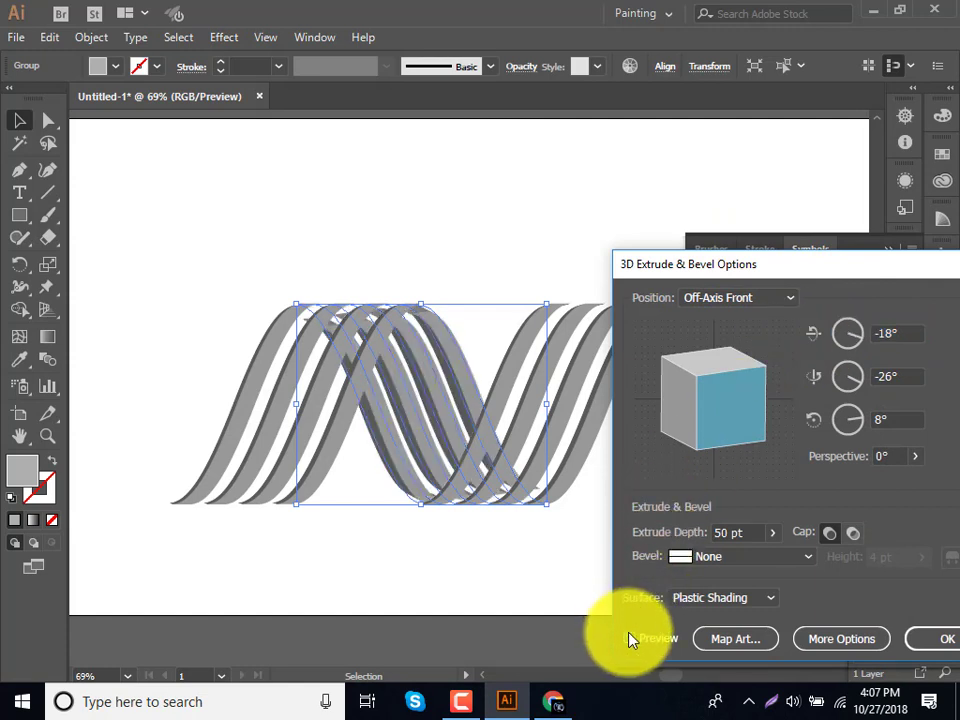
Set rotation 0°, -4°, 0°, 10° perspective and 106 pt depth, apply, and deselect.
left_click(889, 333)
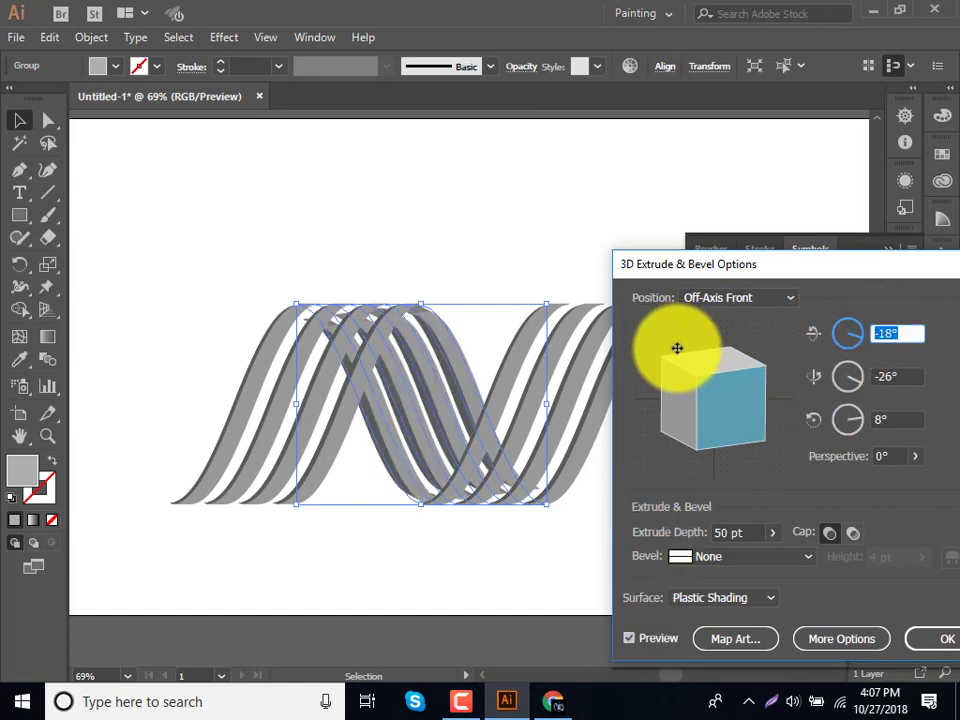
type("0")
left_click(873, 385)
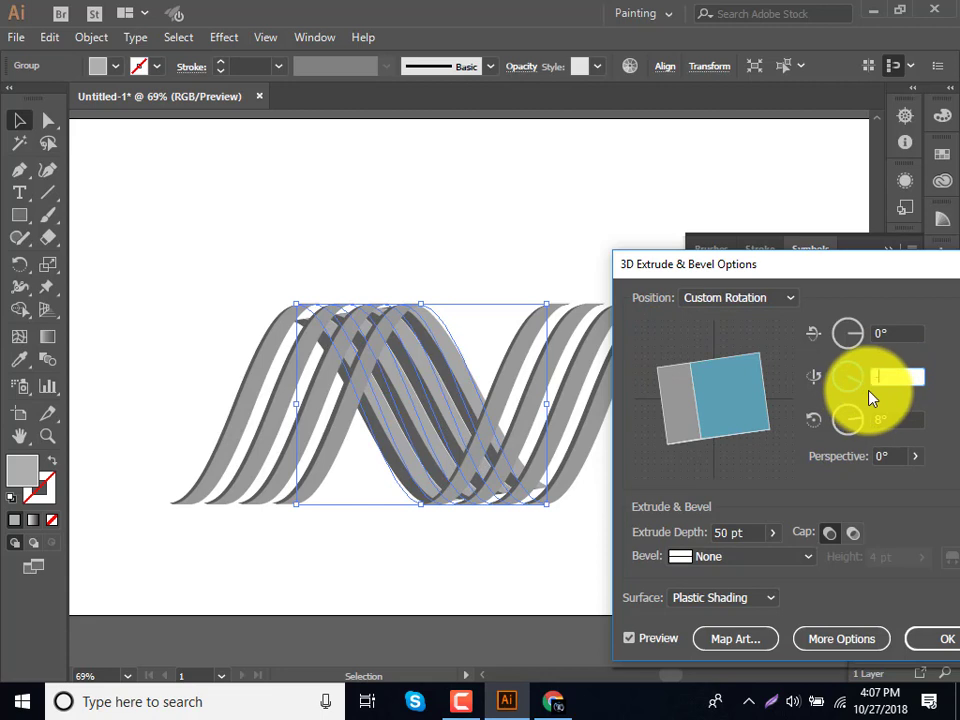
type("-4")
key("Tab")
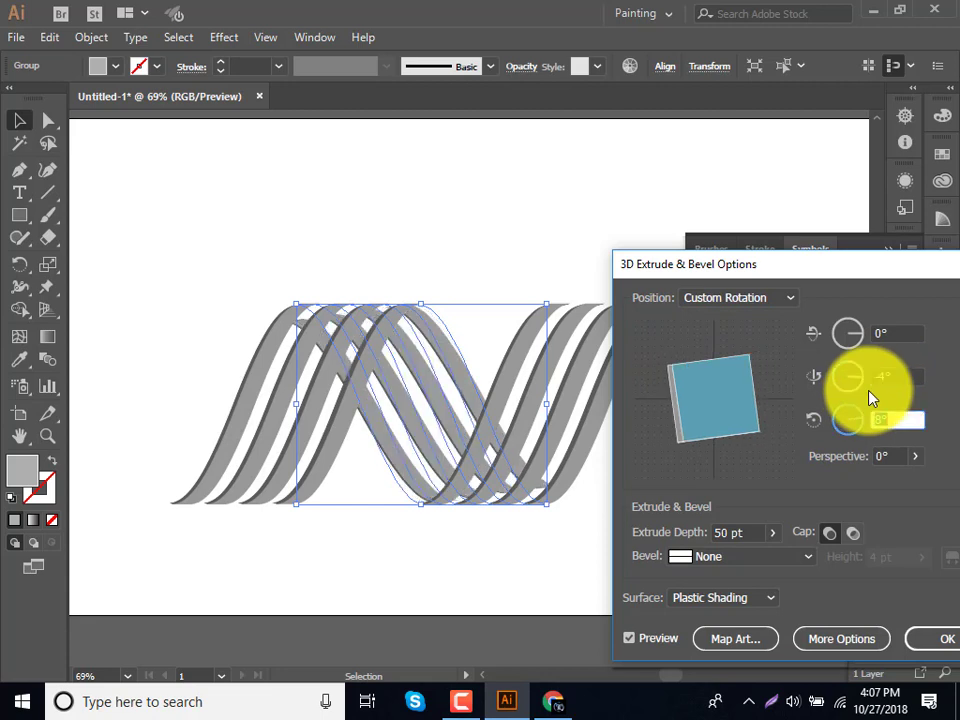
type("0")
key("Tab")
type("10")
key("Tab")
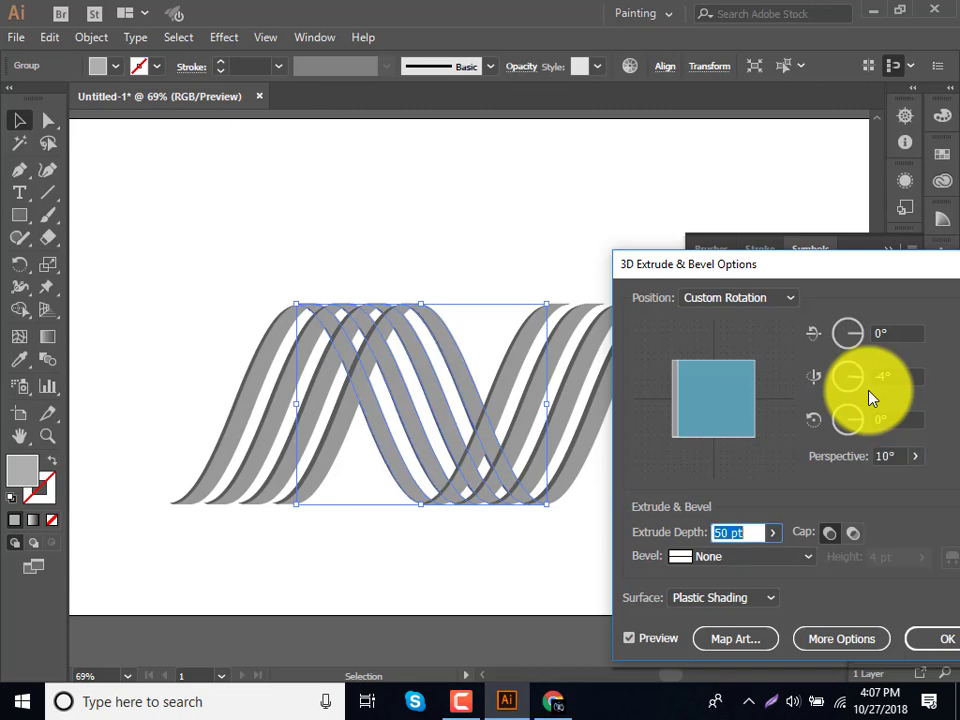
type("106")
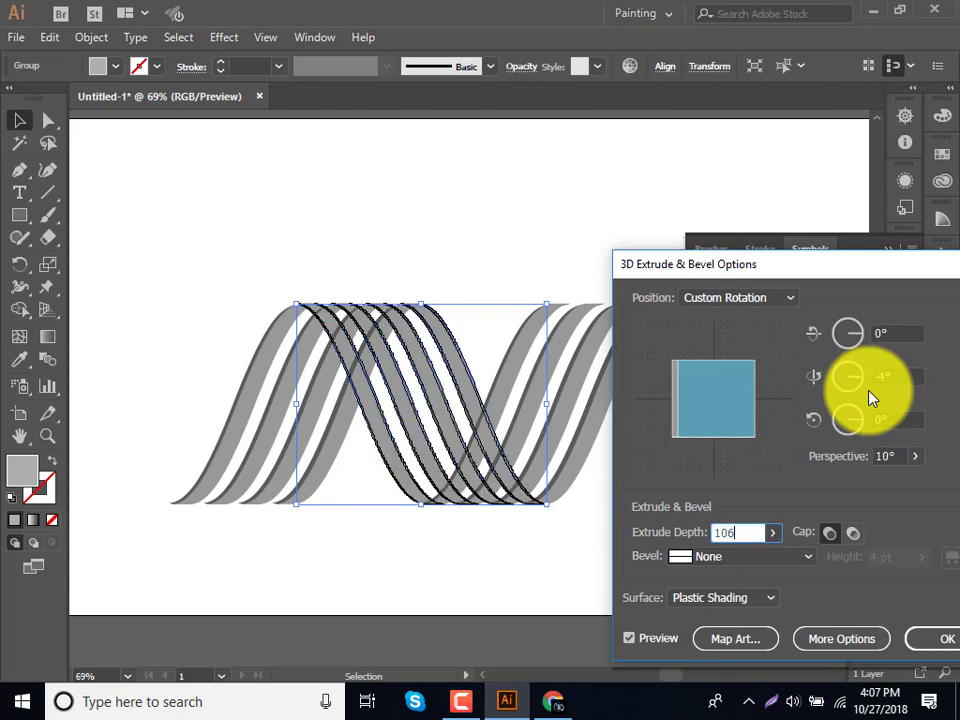
key("Tab")
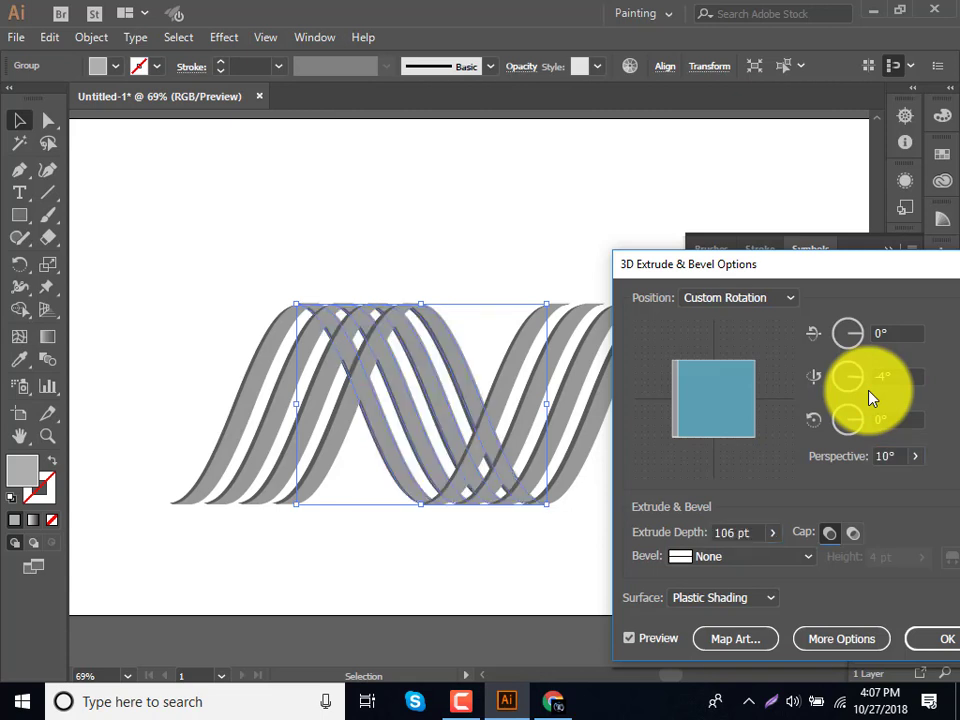
left_click(937, 645)
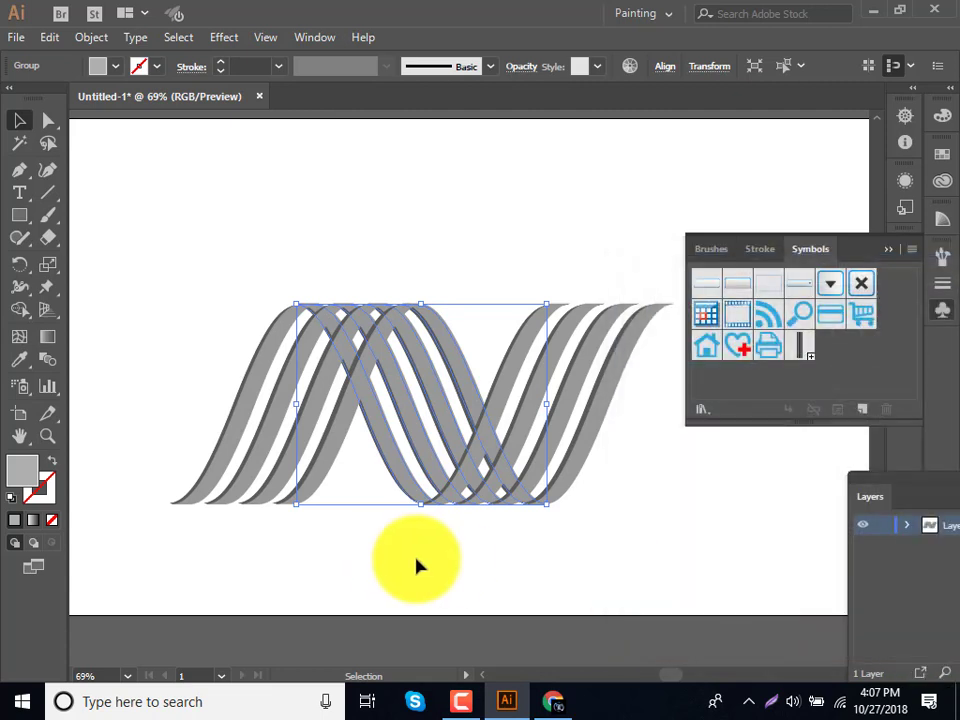
left_click(503, 557)
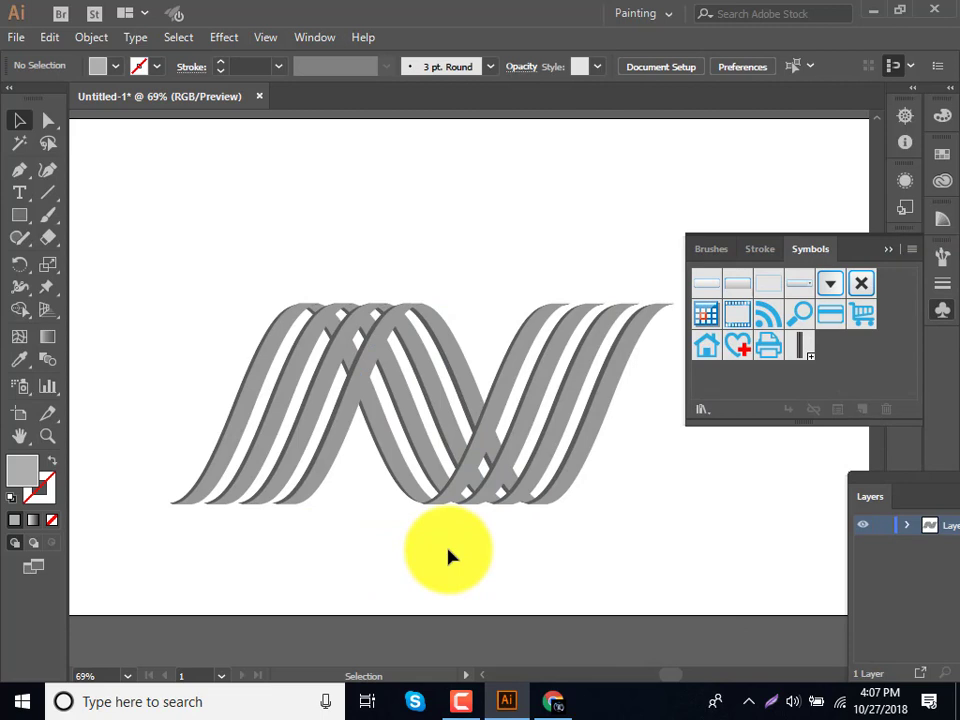
Draw a small rectangle at the artboard's top-left, dismissing the Effect menu and size prompt.
left_click(19, 215)
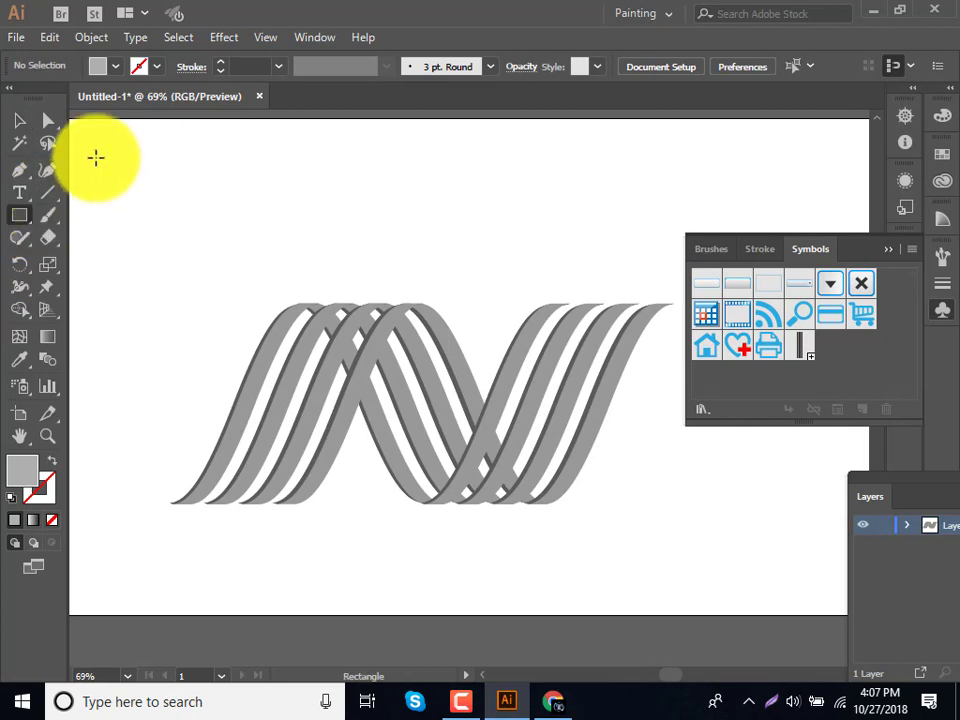
left_click_drag(136, 203, 153, 208)
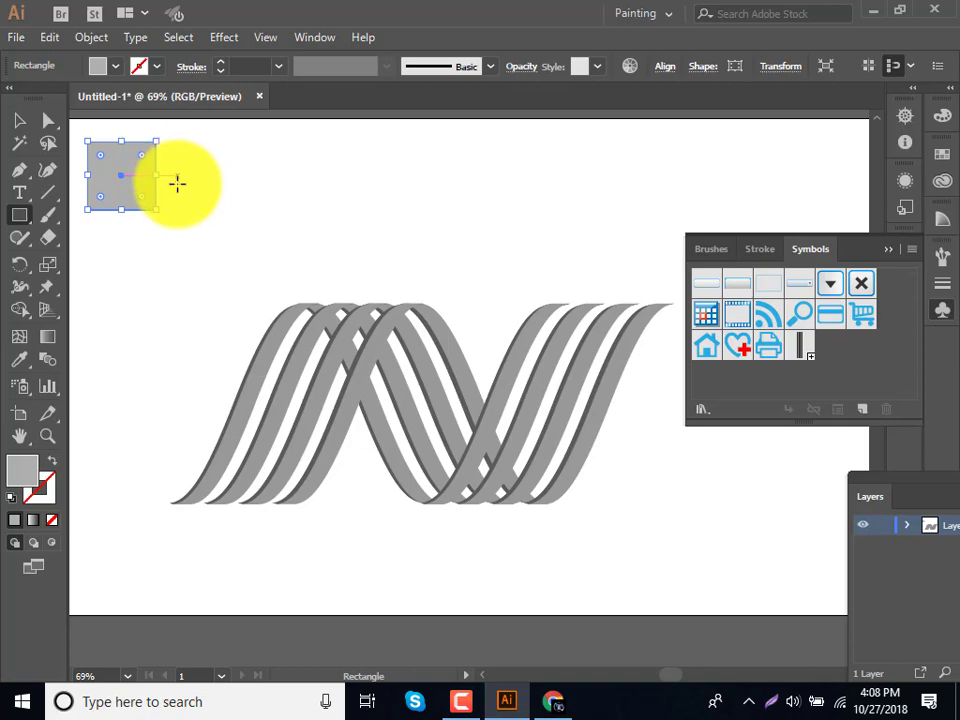
left_click(225, 38)
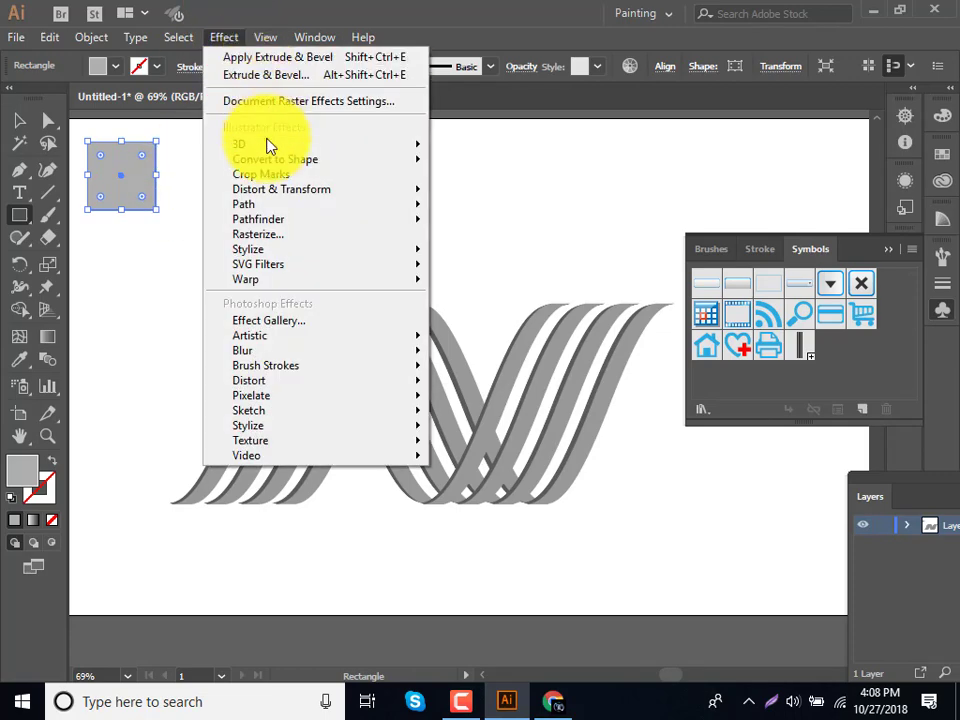
mouse_move(239, 144)
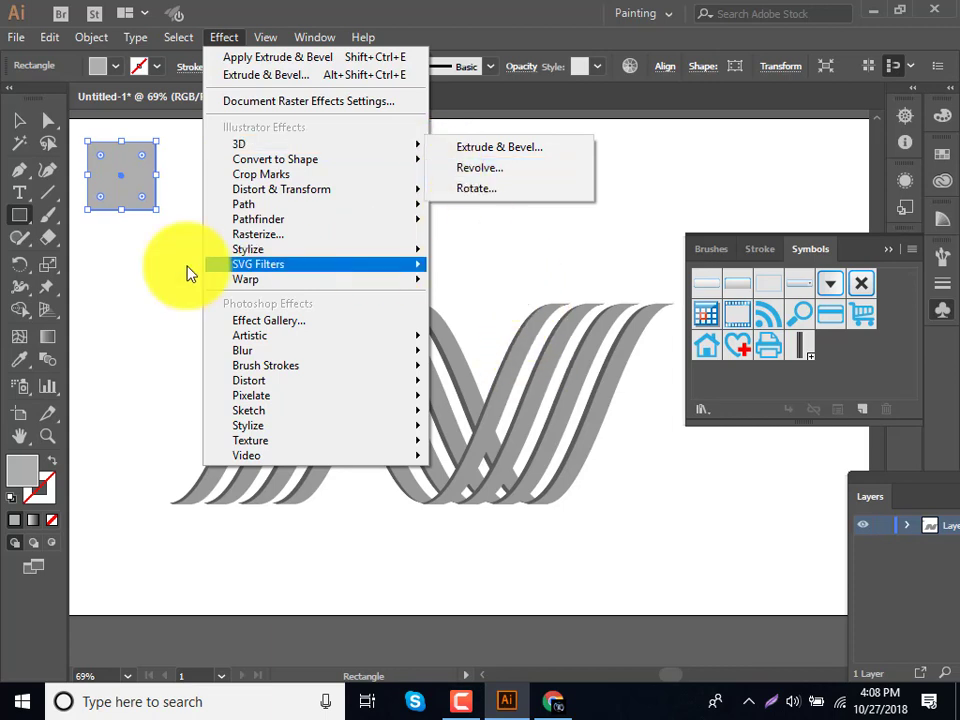
left_click(150, 287)
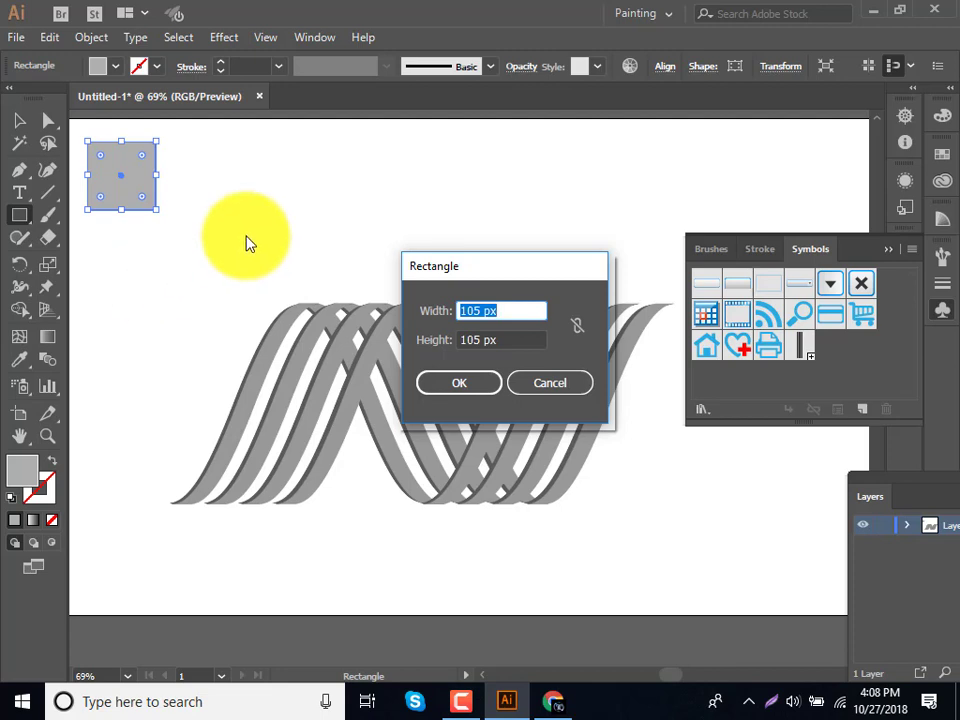
left_click(550, 382)
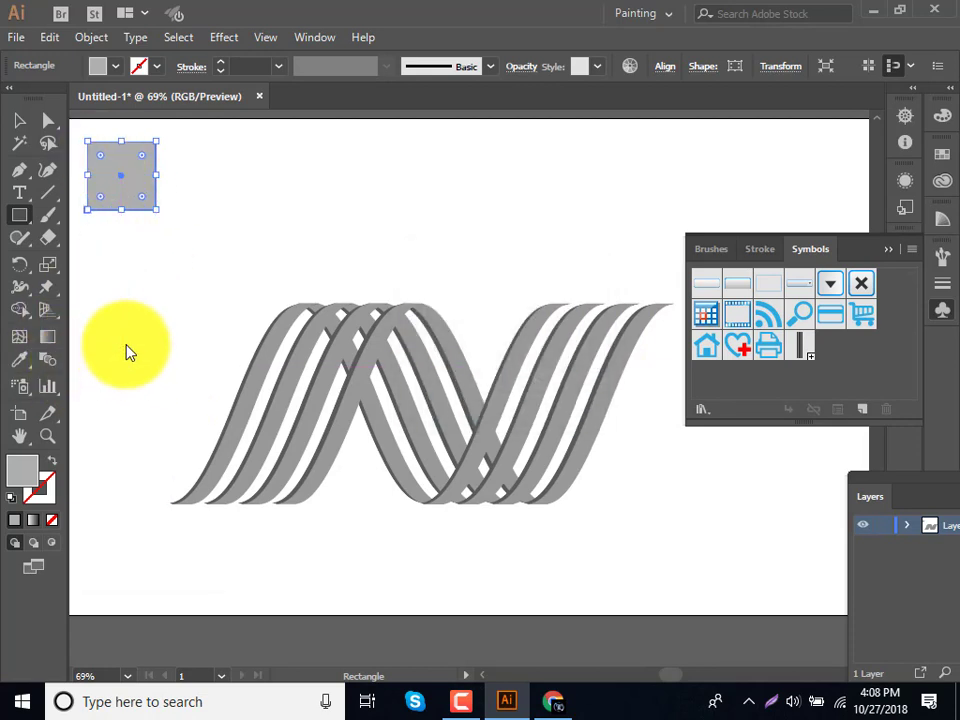
Give the square a gradient fill and set its left stop to pure white.
left_click(33, 520)
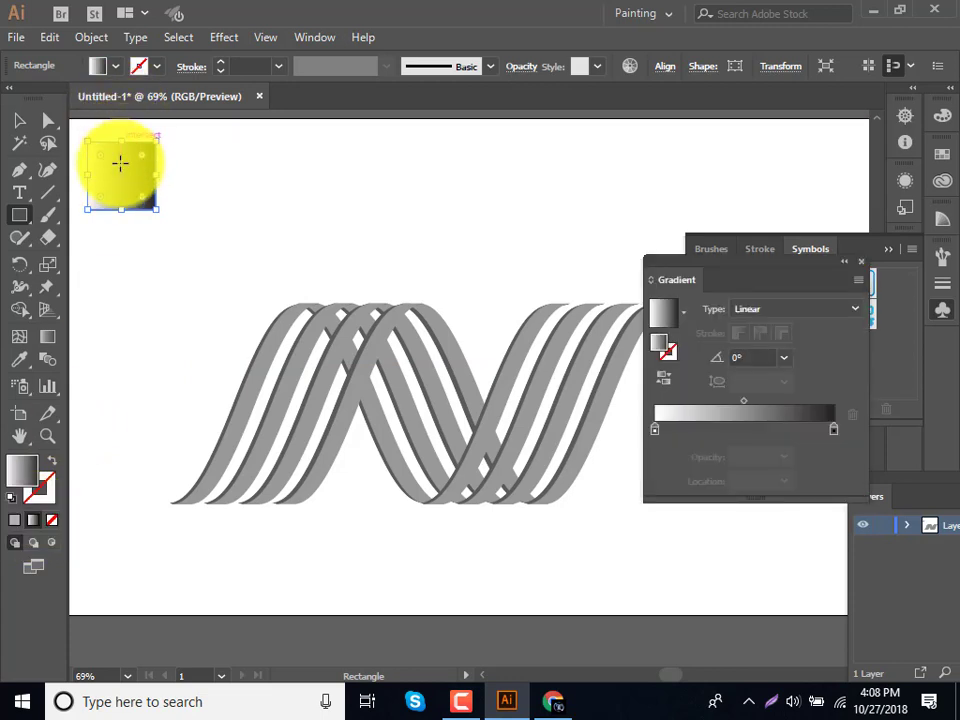
left_click(654, 430)
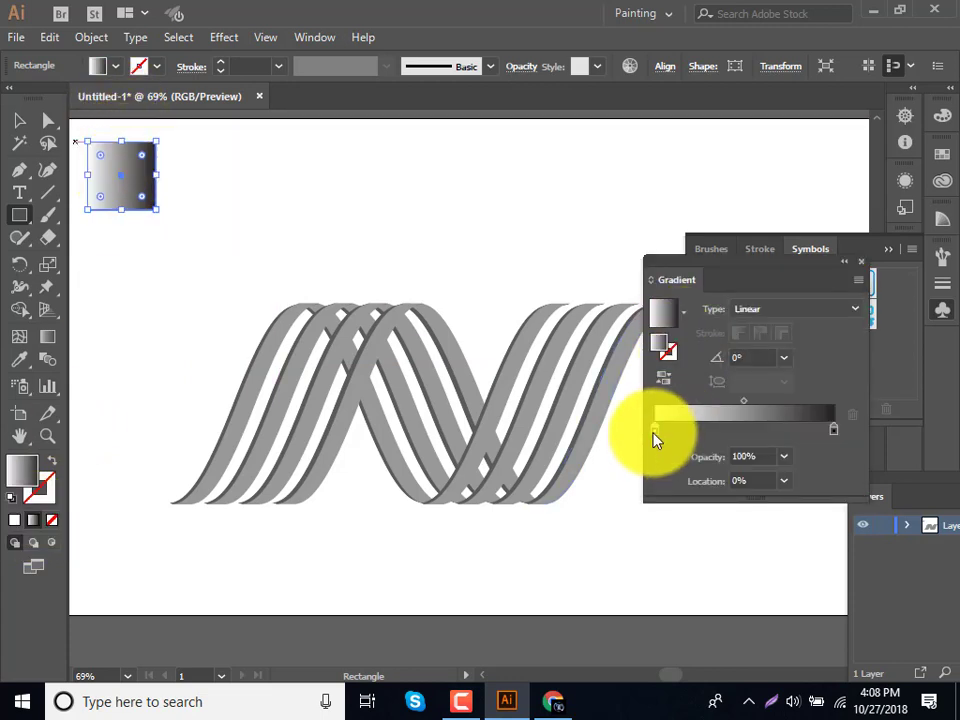
double_click(654, 430)
left_click(20, 474)
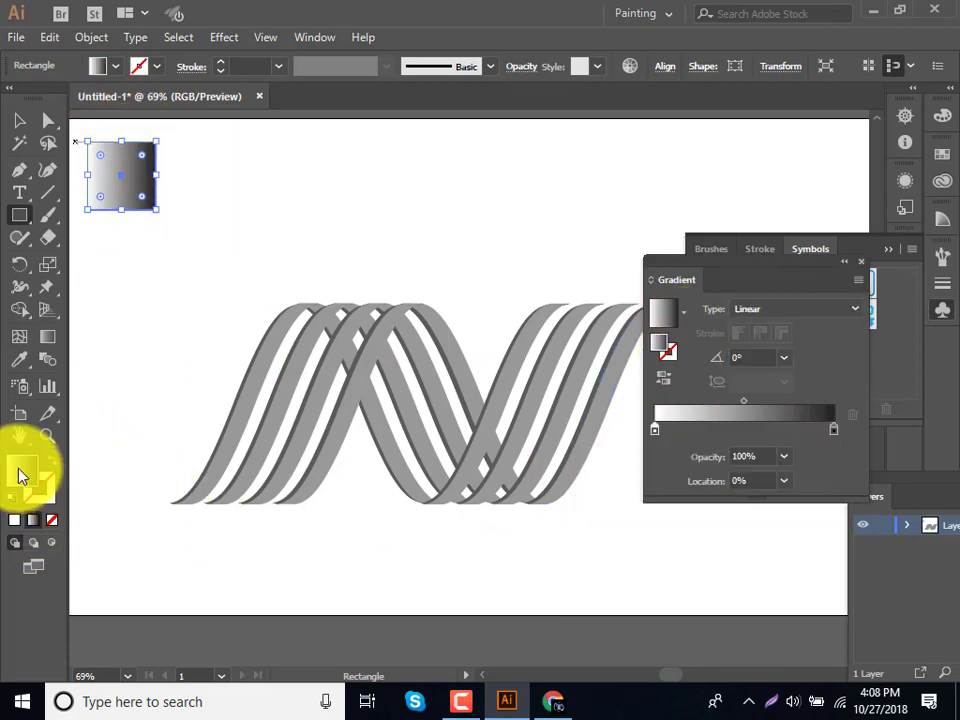
double_click(20, 474)
left_click_drag(321, 261, 279, 197)
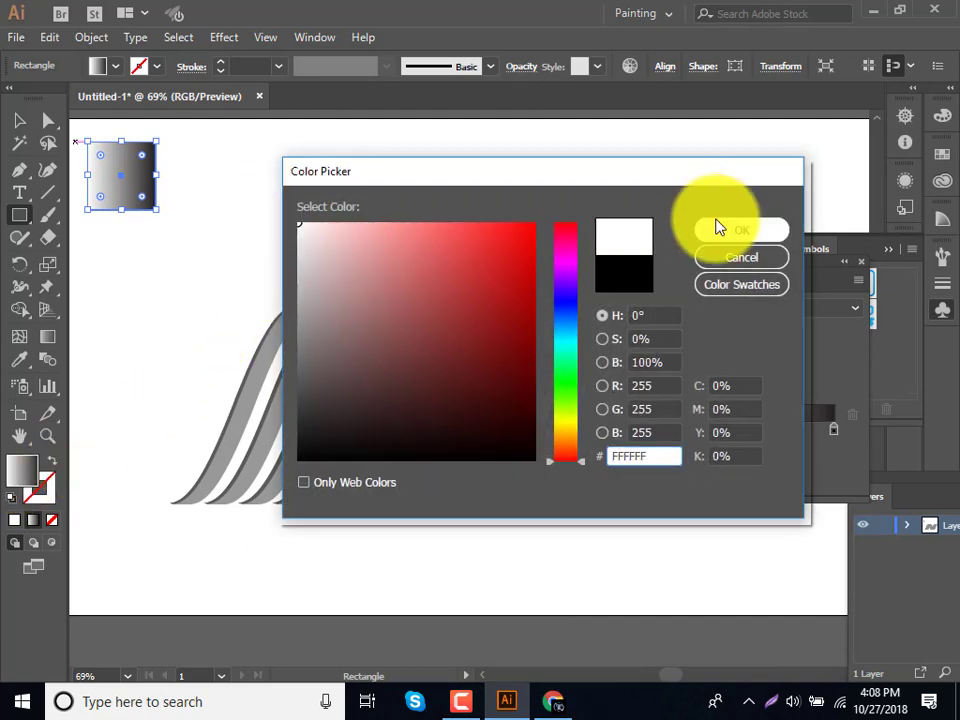
left_click(718, 228)
Set the gradient's right stop to a light grey.
left_click(834, 430)
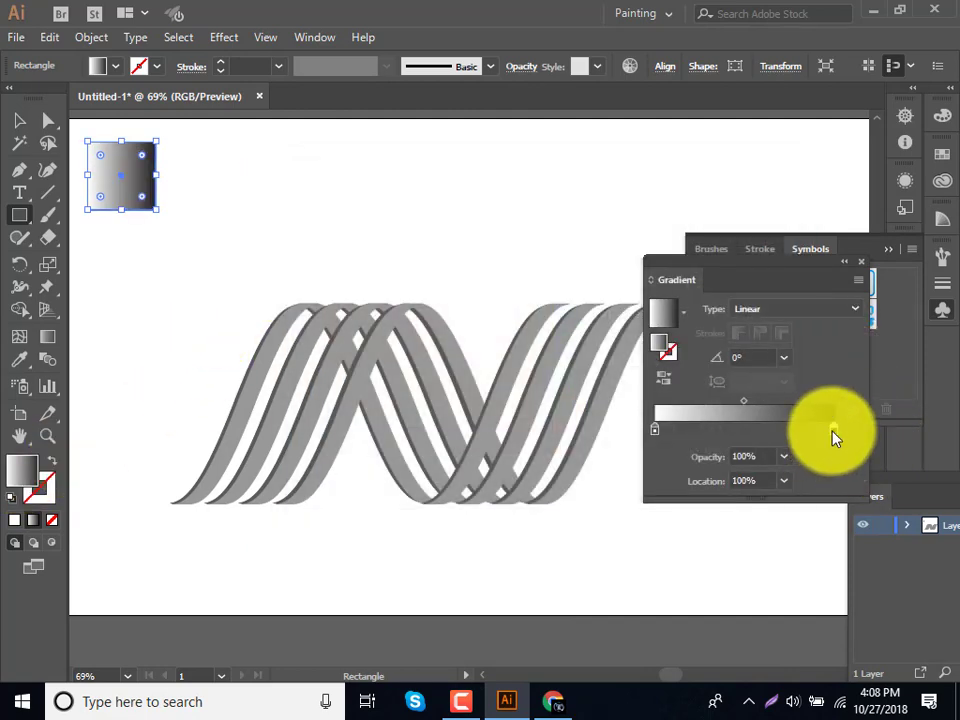
double_click(834, 430)
left_click(12, 474)
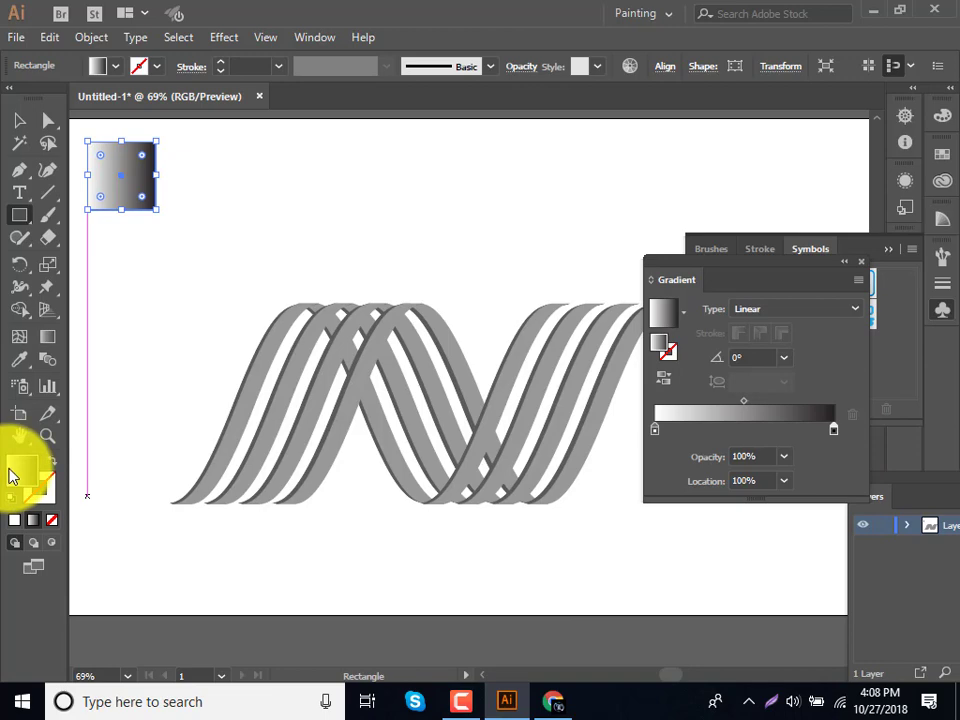
double_click(12, 474)
left_click(291, 310)
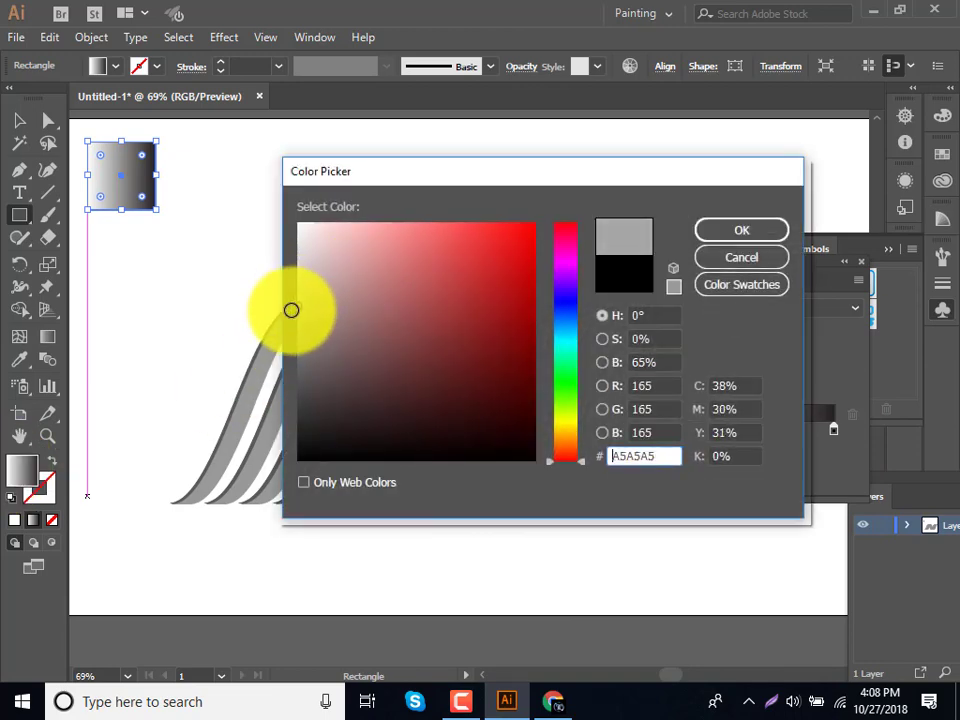
left_click(748, 236)
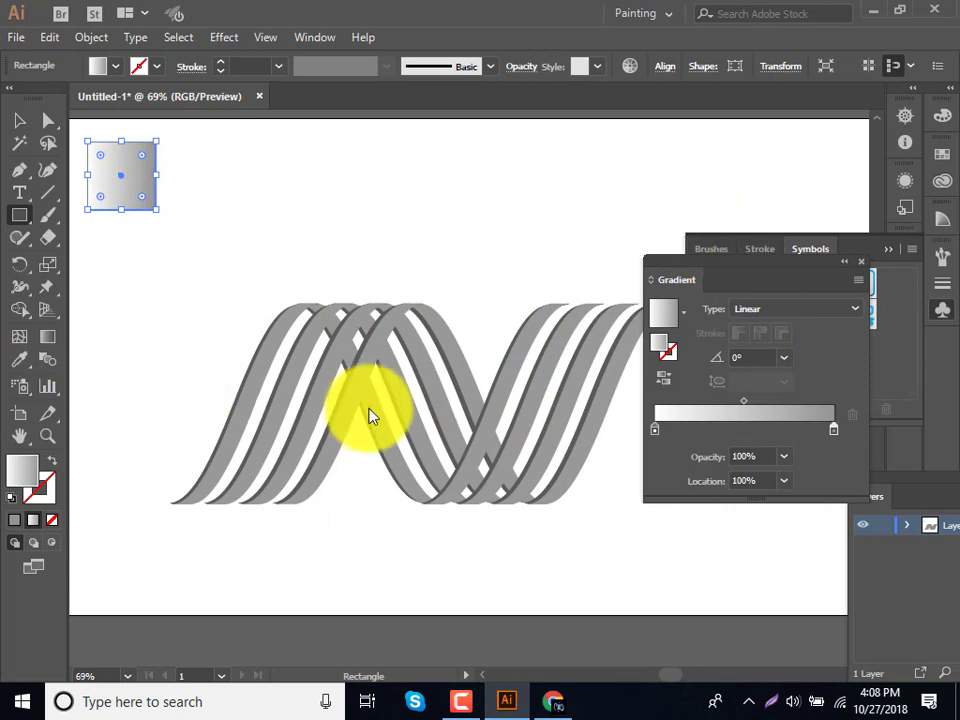
left_click(19, 121)
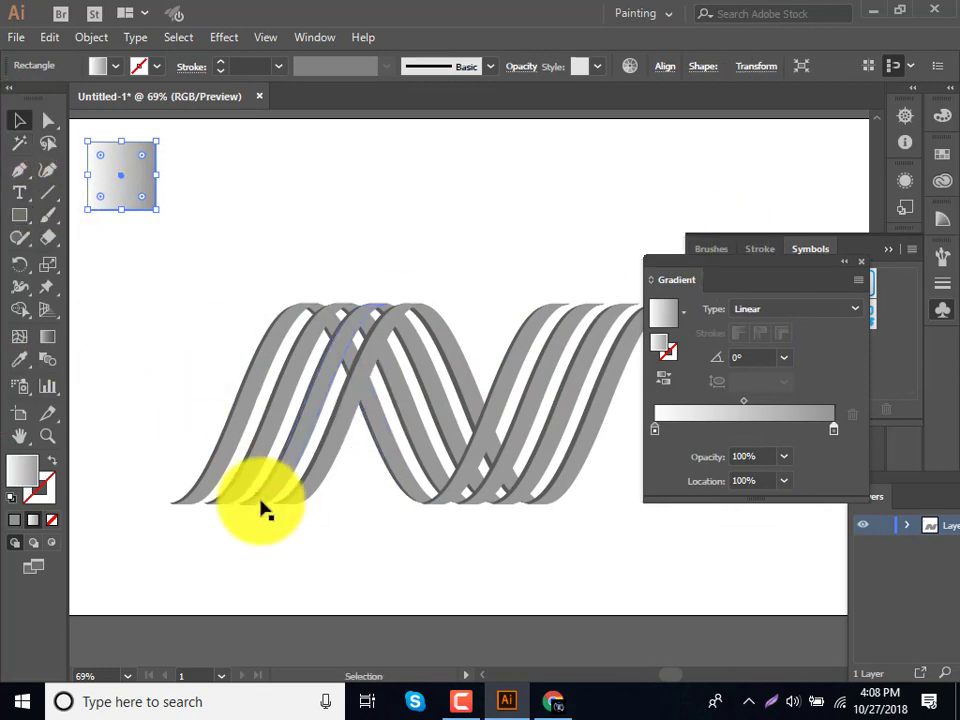
Ungroup the wave artwork and select the left and right front ribbons.
left_click(210, 471)
right_click(216, 475)
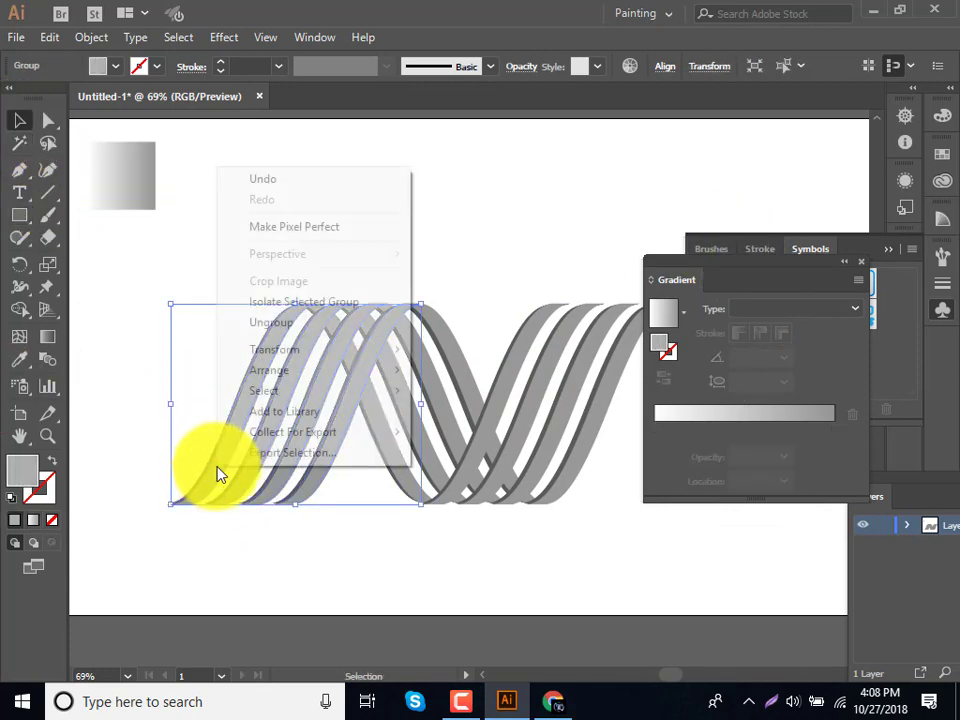
left_click(268, 323)
left_click(399, 562)
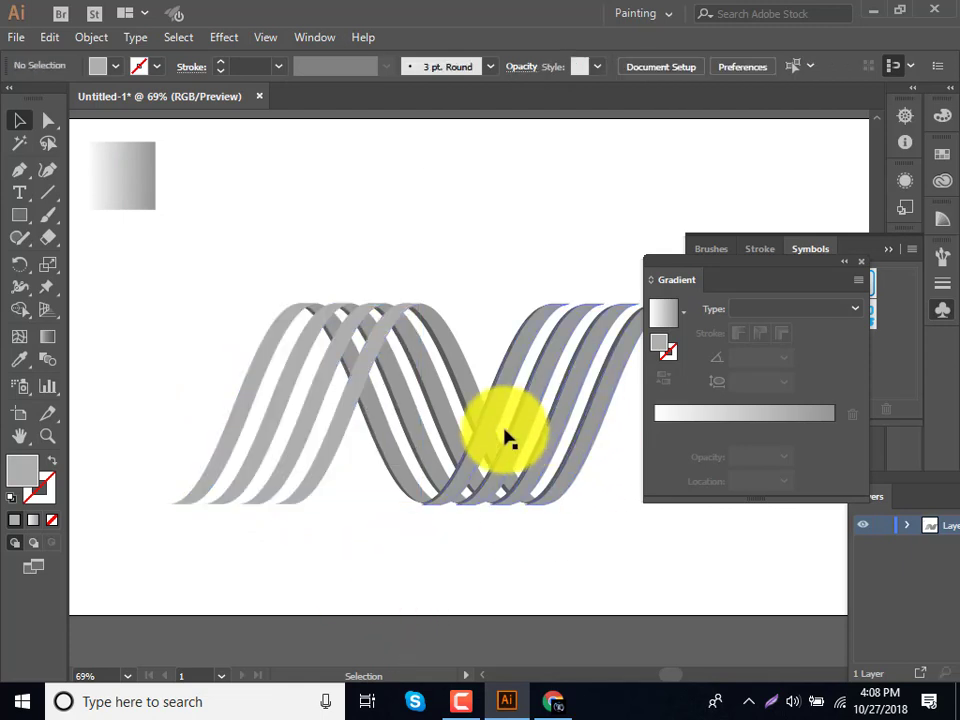
left_click(263, 460)
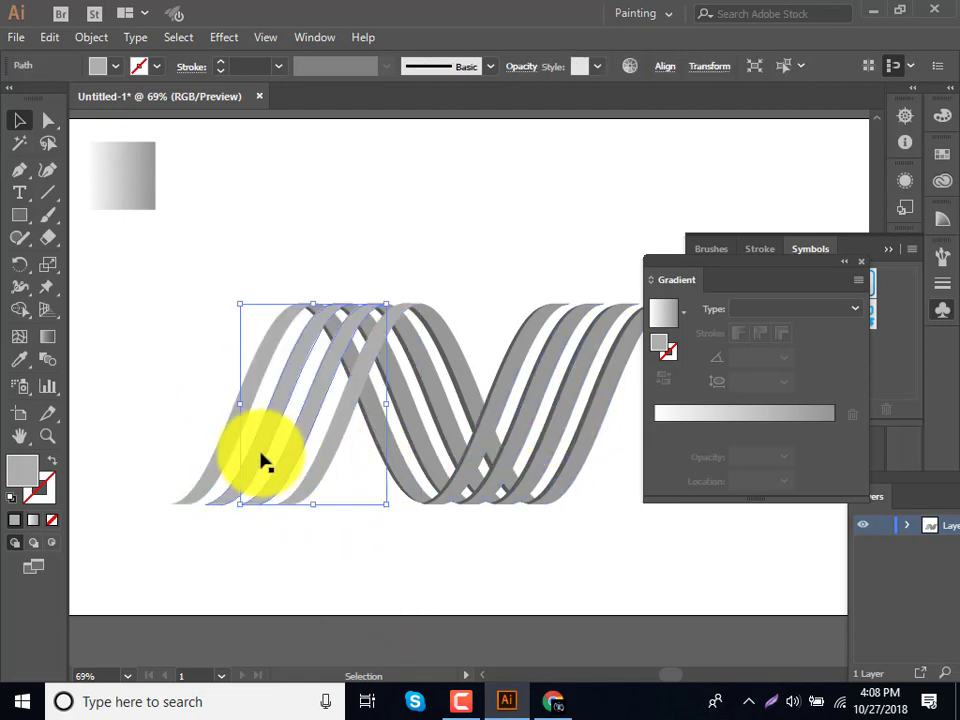
left_click(261, 460, "ctrl")
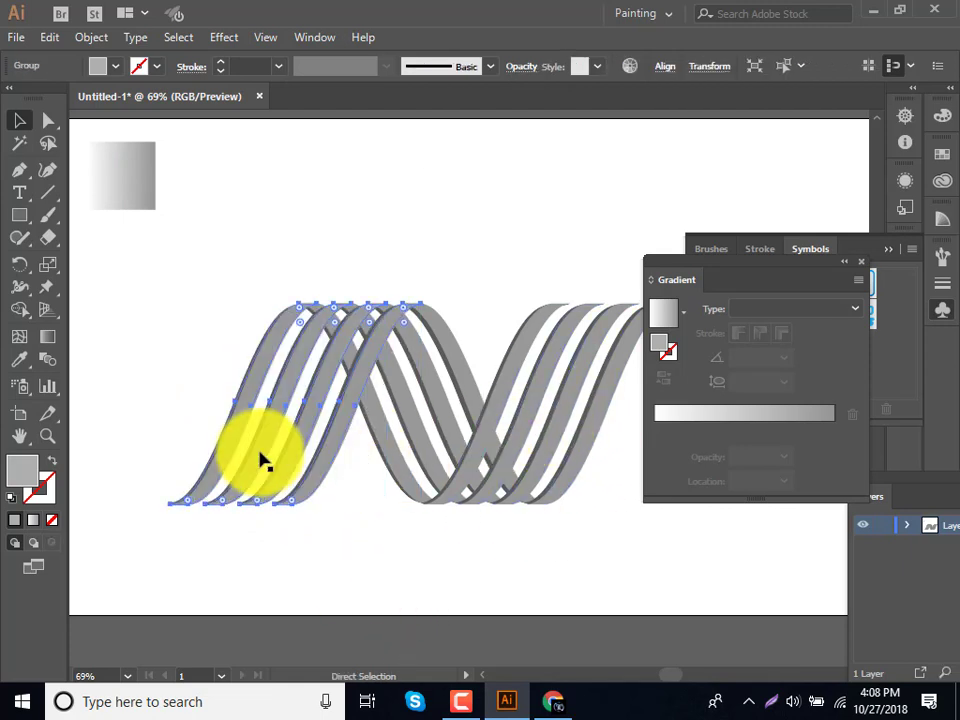
left_click(533, 458, "shift")
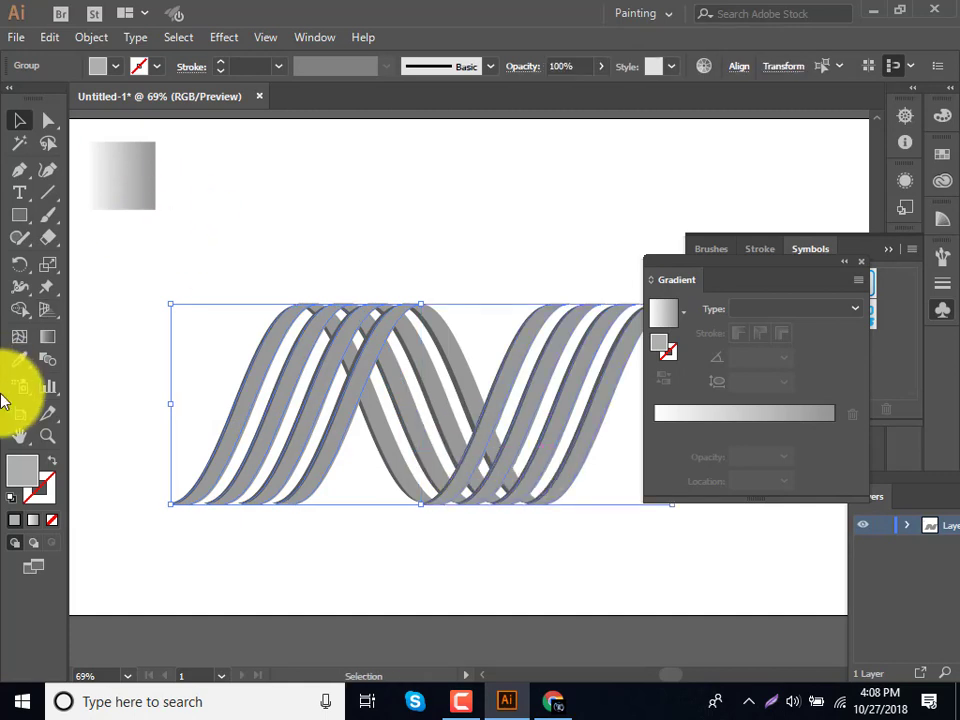
Copy the square's white-to-grey gradient onto the ribbons with the Eyedropper, running vertically.
left_click(18, 361)
left_click(108, 188)
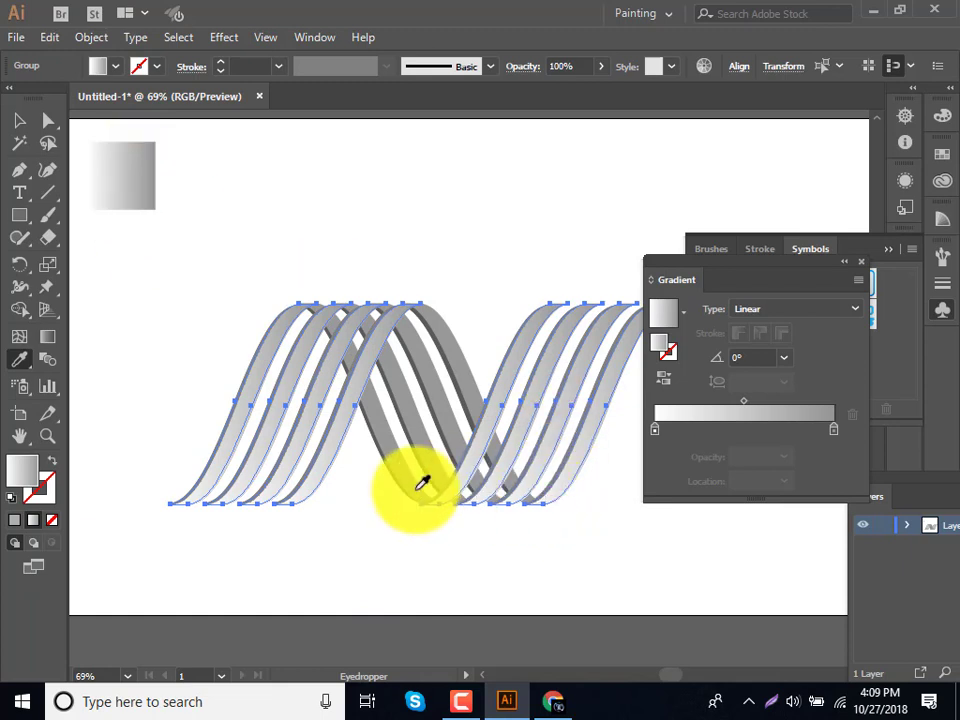
left_click(47, 337)
left_click_drag(422, 557, 422, 236)
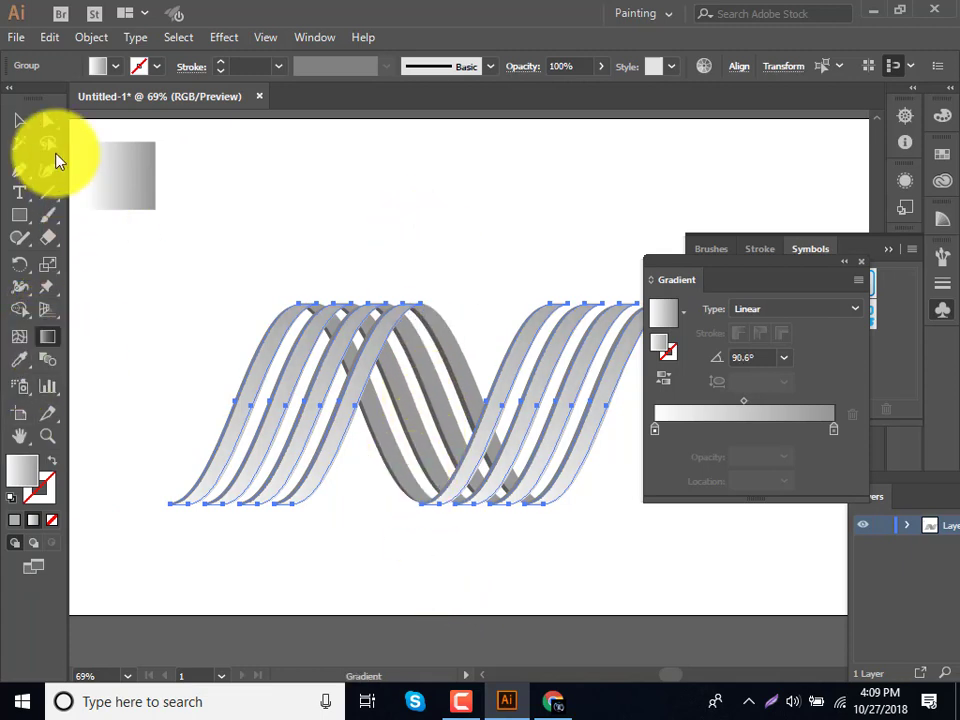
Duplicate the gradient square below the original and add a middle gradient stop.
left_click(16, 121)
left_click(130, 318)
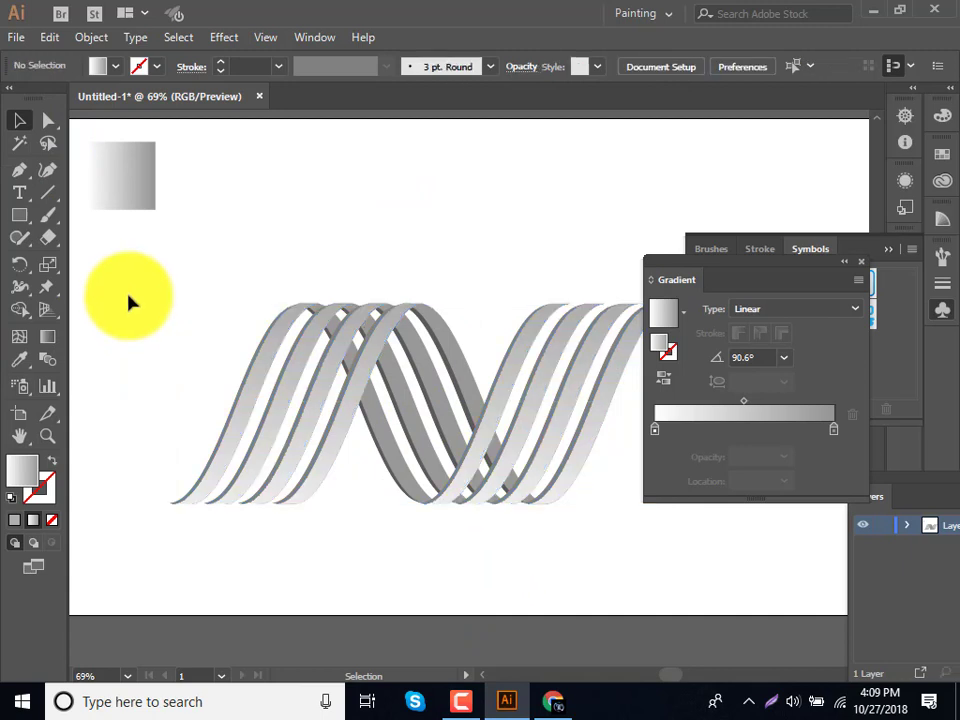
left_click(130, 190)
left_click_drag(130, 190, 130, 283)
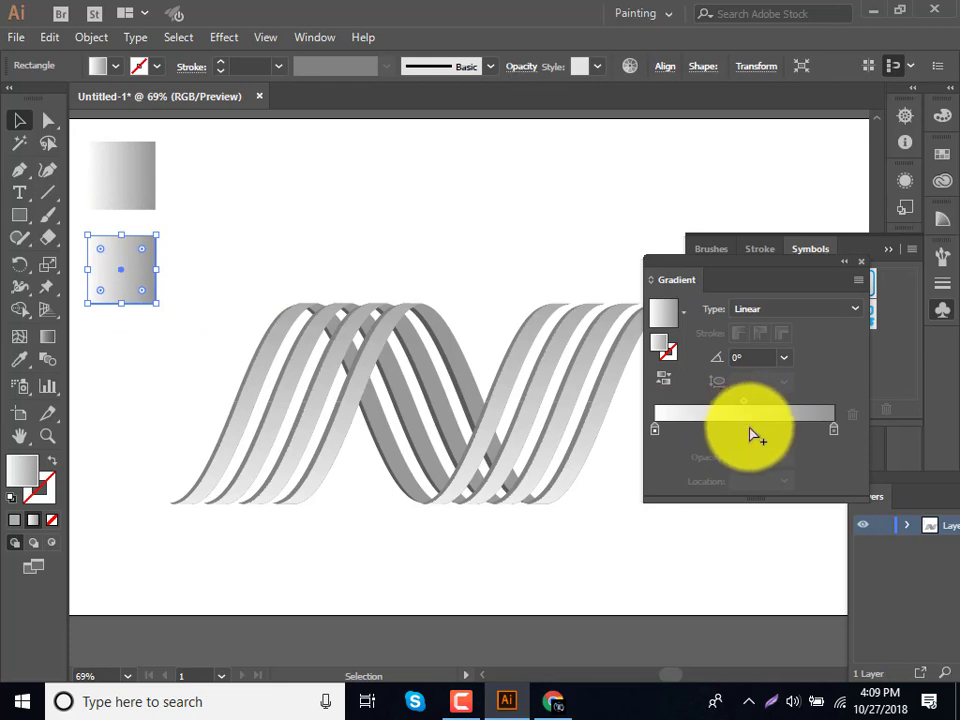
left_click(749, 430)
Set the copied square's left gradient stop to near-black and the next stop to black.
double_click(655, 431)
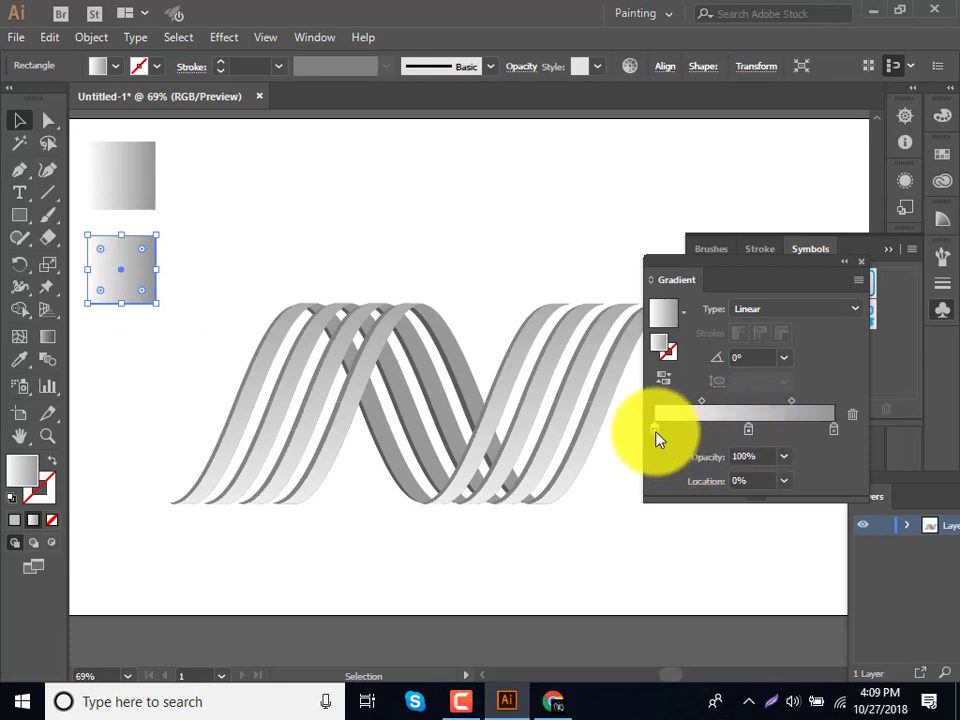
left_click(6, 472)
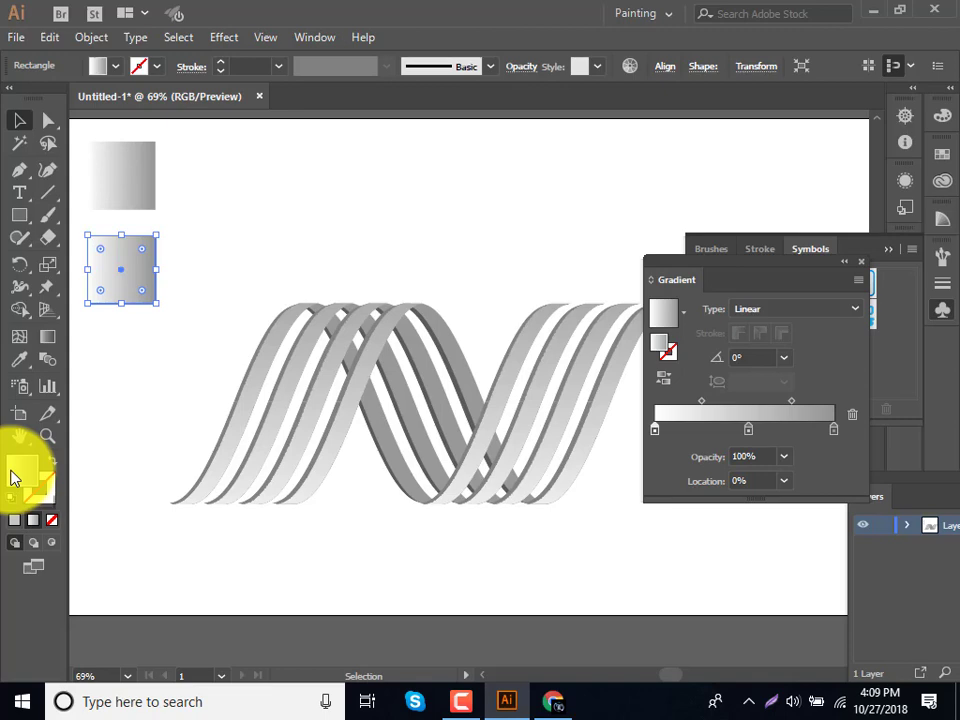
double_click(24, 478)
left_click_drag(431, 362, 433, 456)
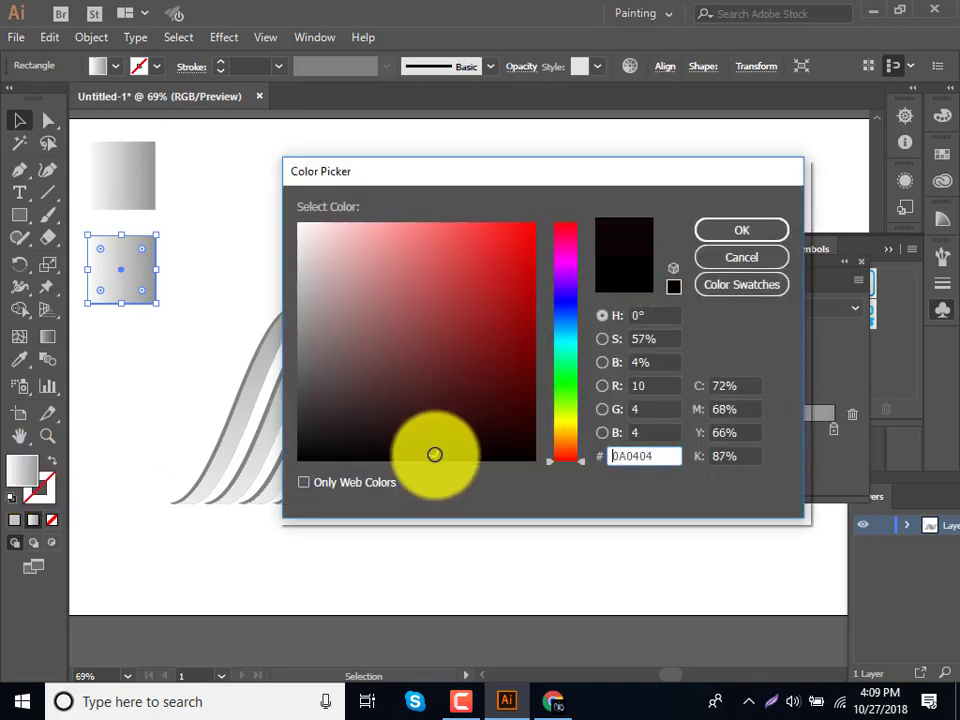
left_click(743, 231)
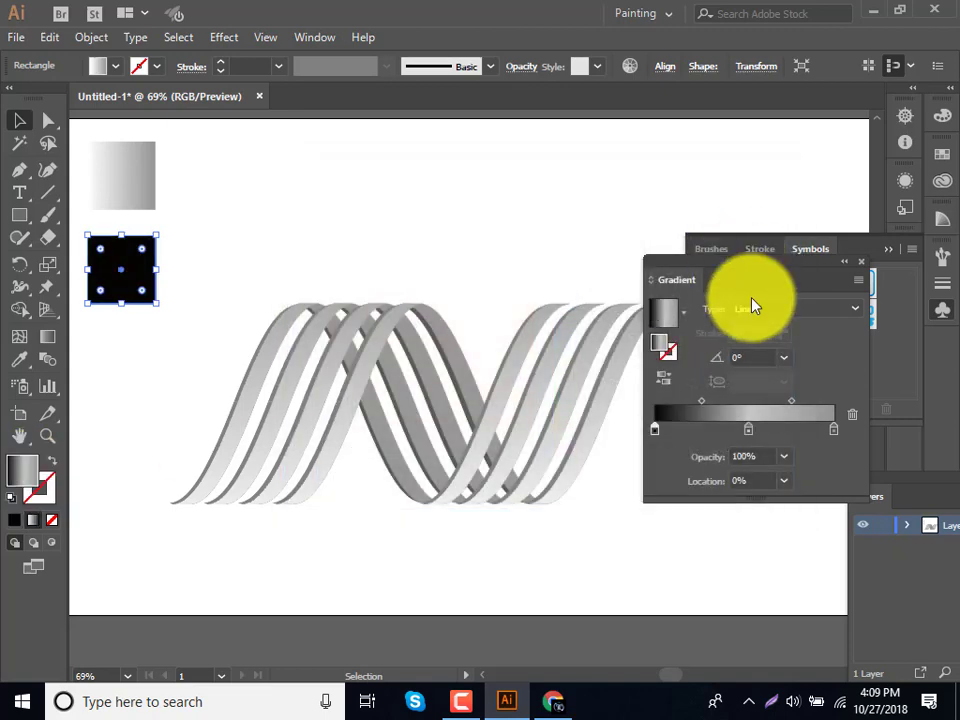
left_click(835, 430)
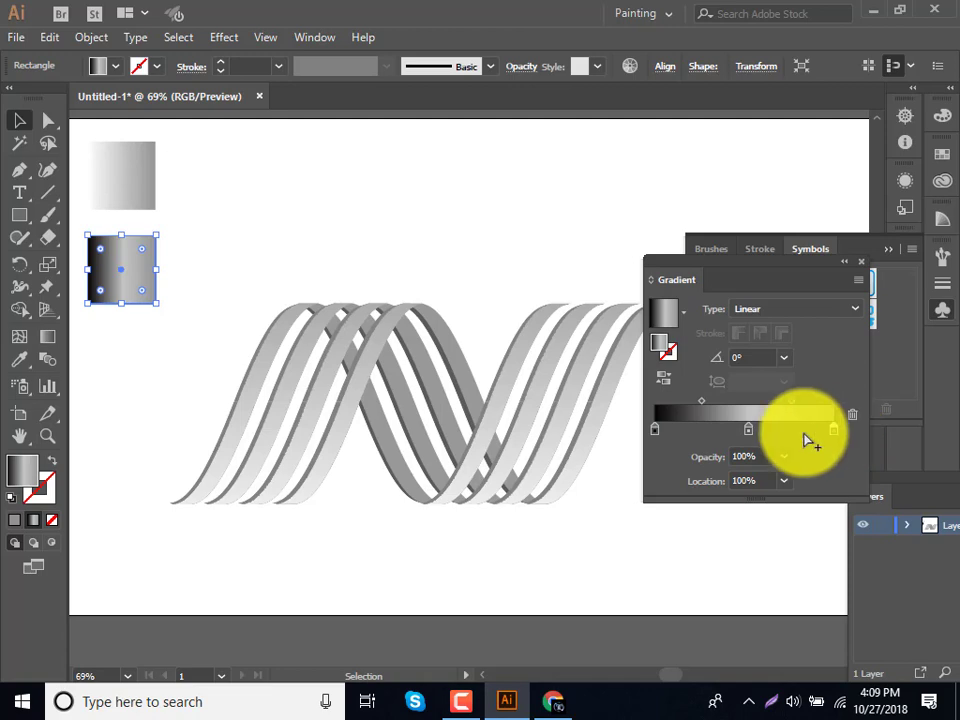
double_click(20, 476)
left_click_drag(416, 459, 416, 462)
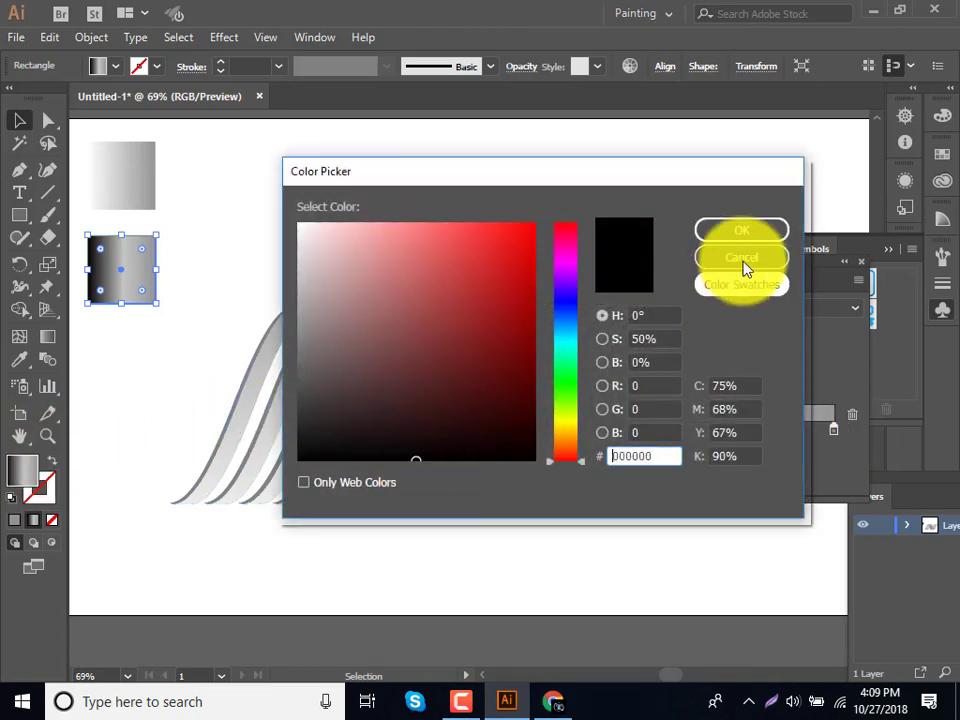
left_click(748, 232)
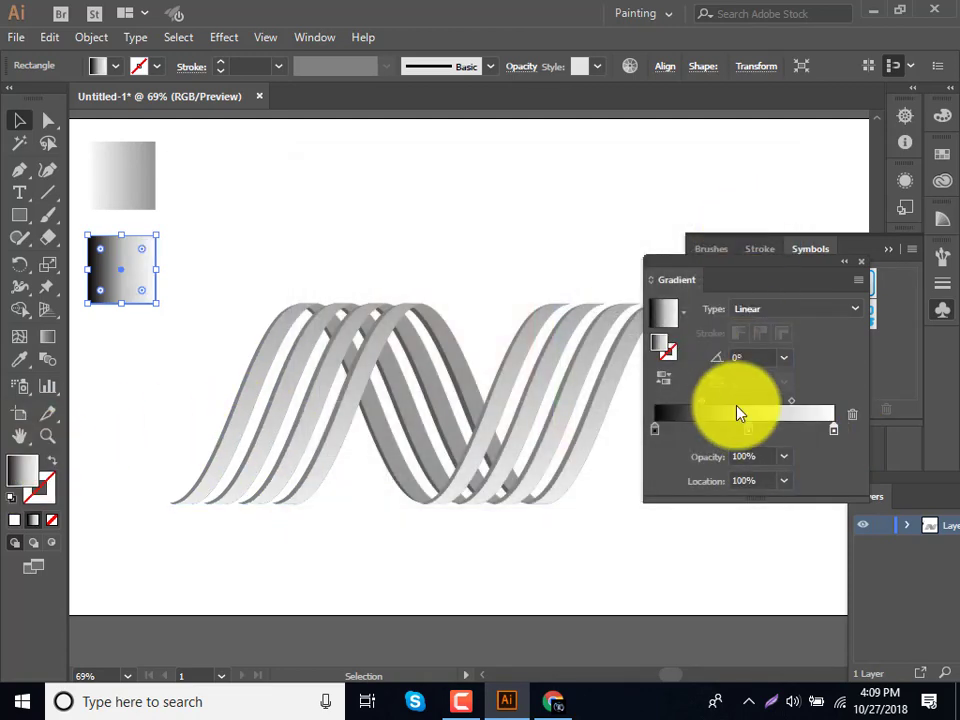
Add a white middle stop and make the right end stop black.
left_click(747, 430)
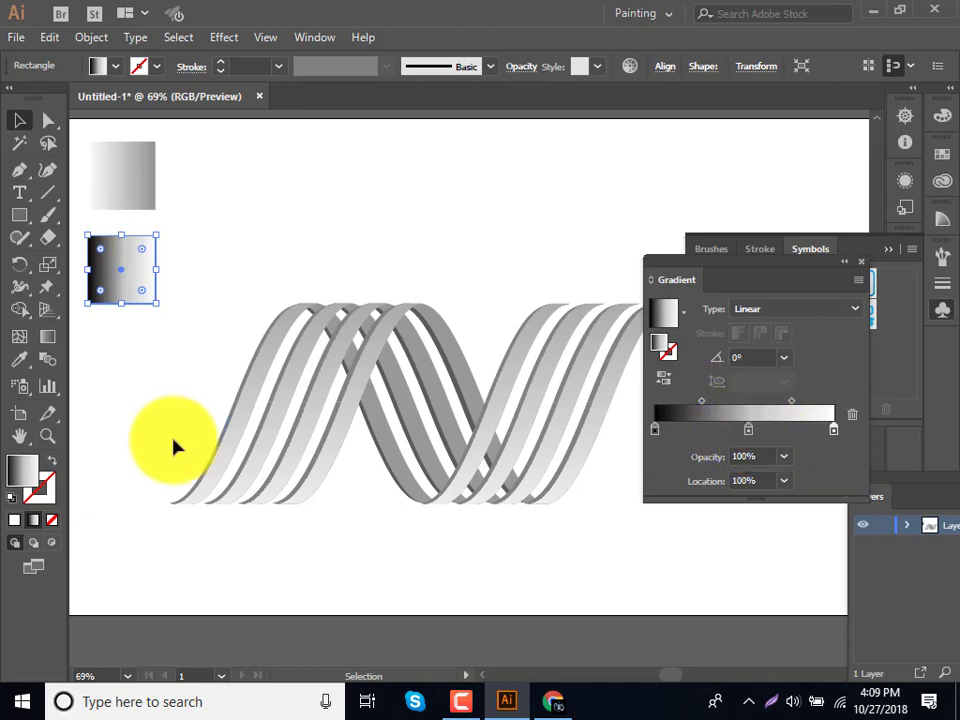
left_click(833, 430)
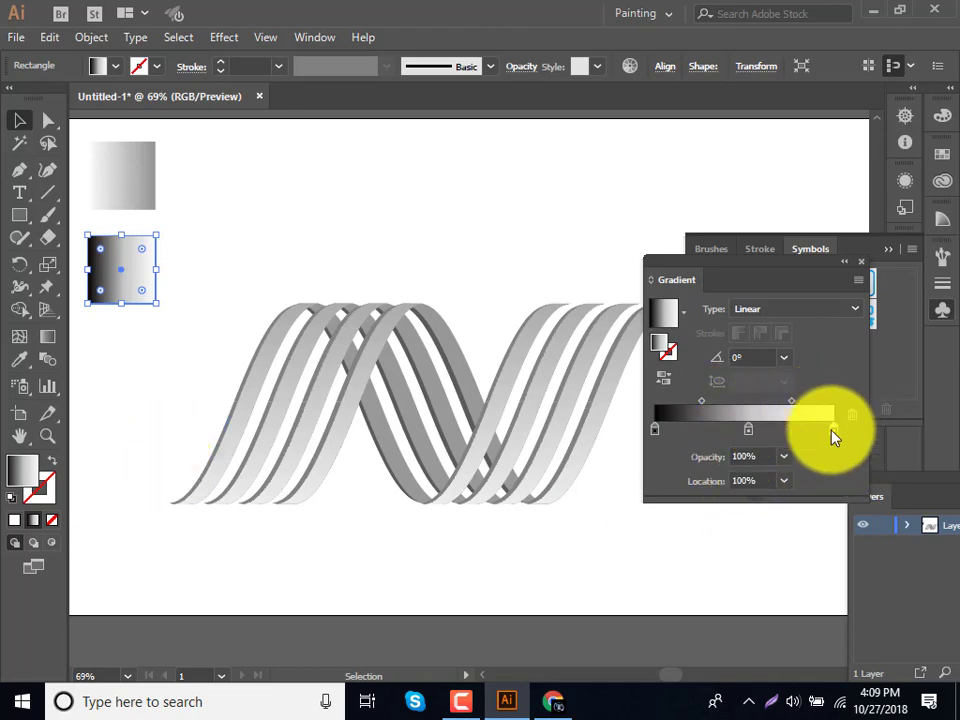
double_click(22, 470)
left_click_drag(407, 439, 418, 460)
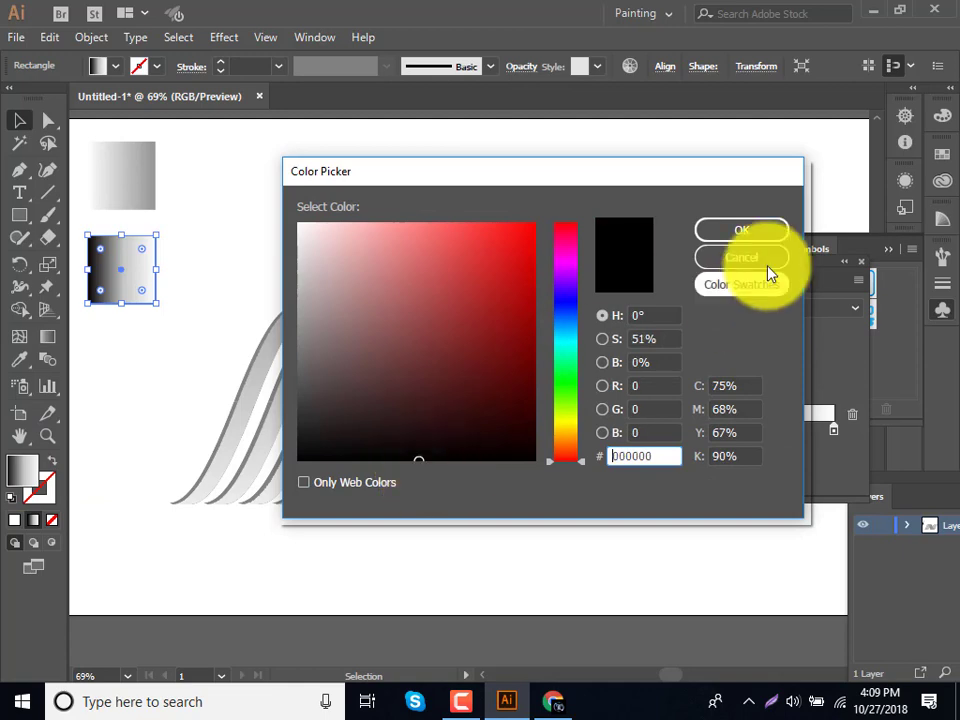
left_click(767, 238)
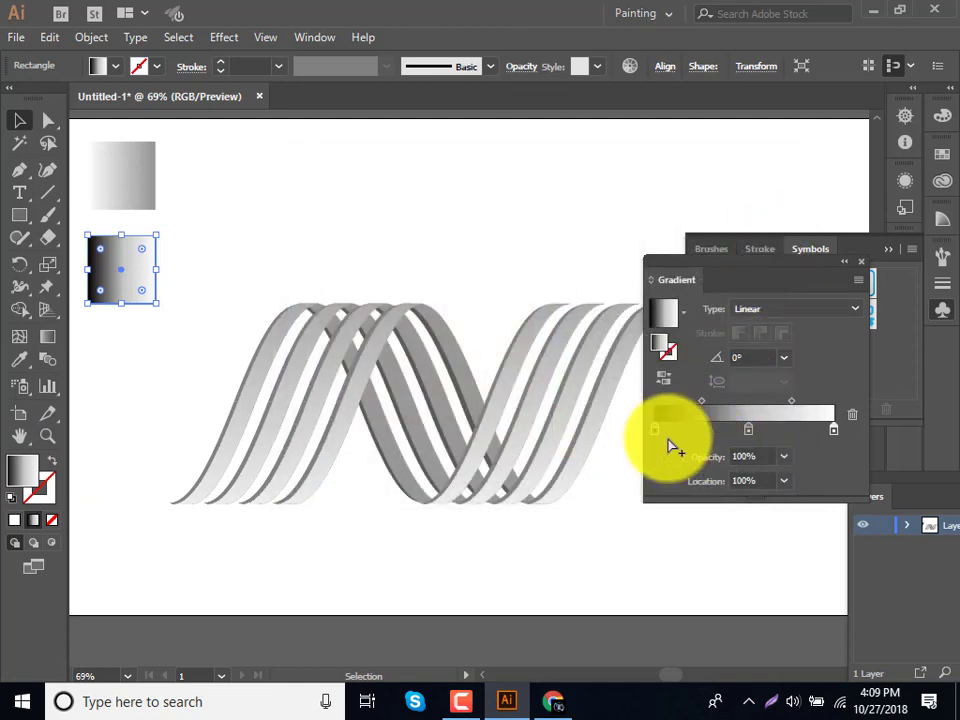
double_click(748, 430)
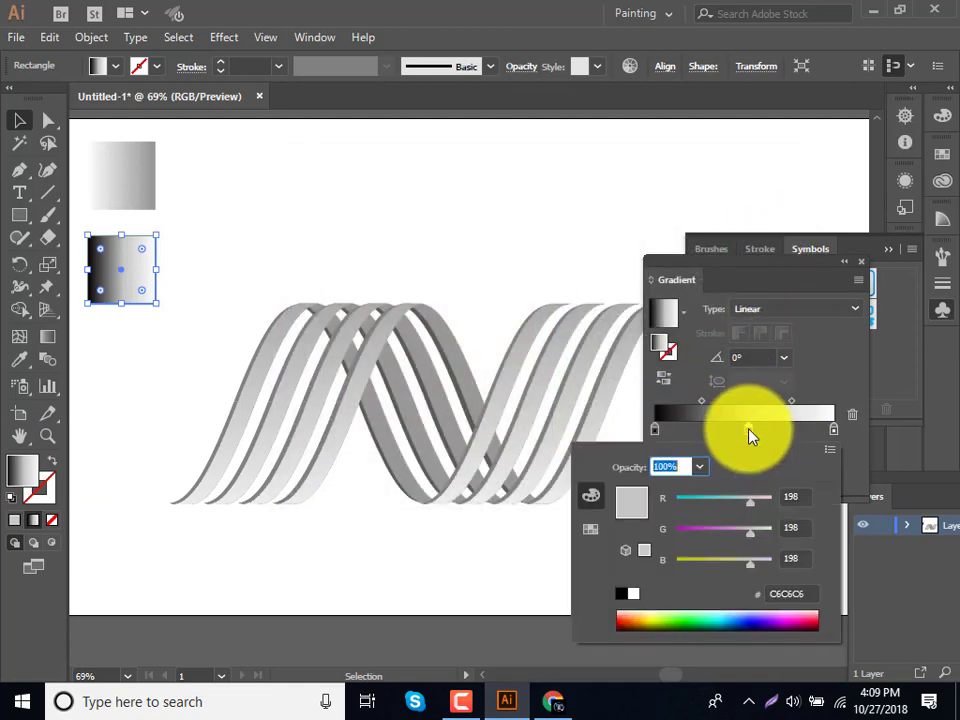
left_click(637, 596)
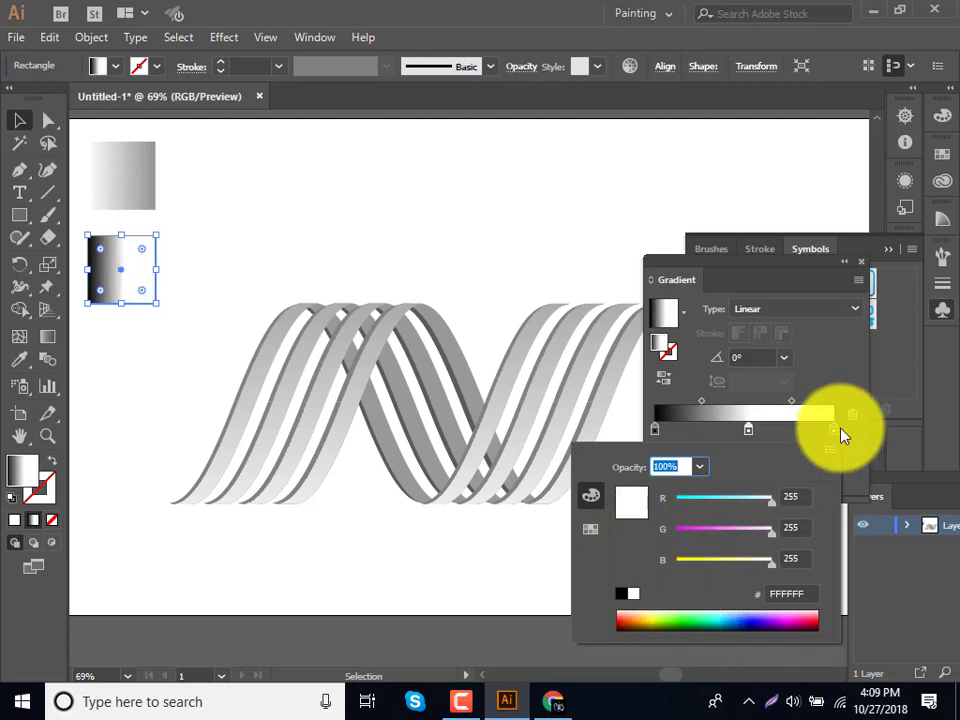
left_click(833, 432)
double_click(834, 430)
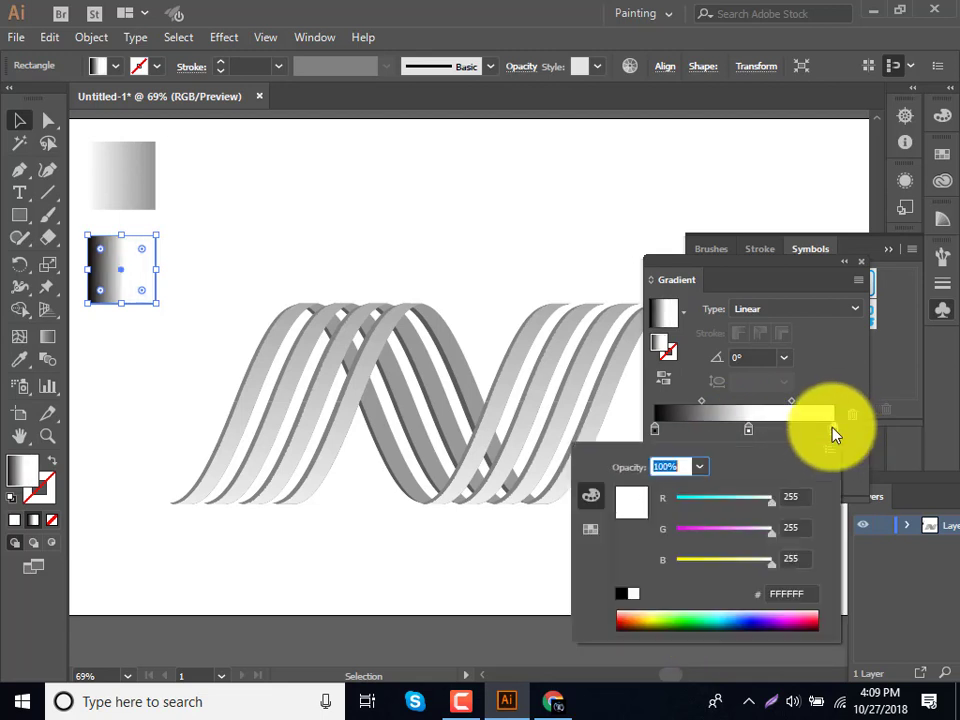
left_click(619, 597)
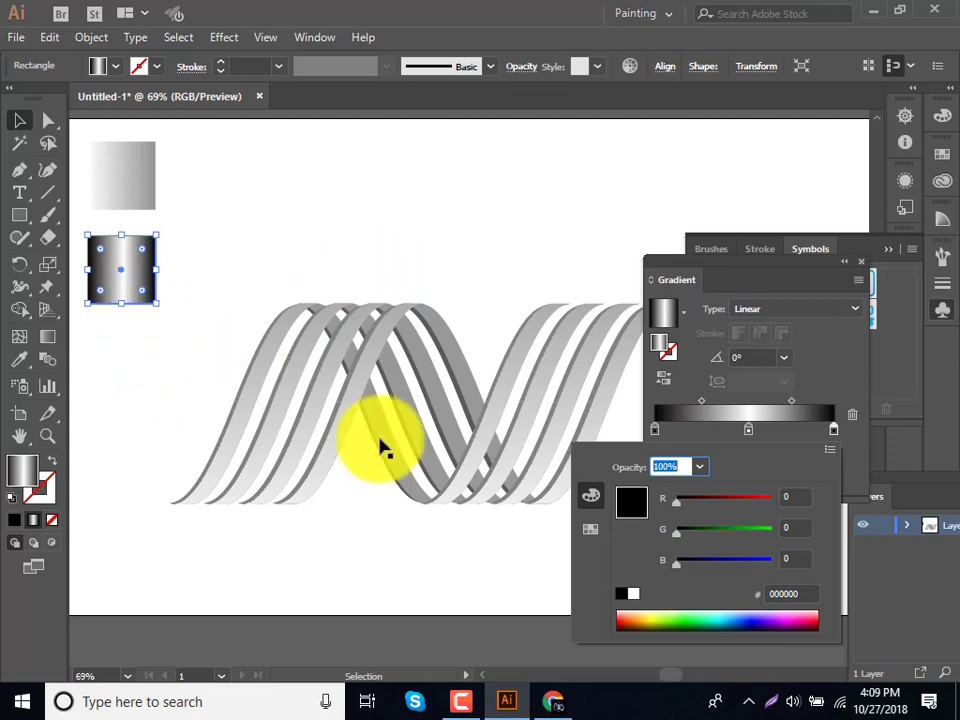
Eyedropper the square's black-white-black gradient onto the wave ribbon group, then reselect all ribbons.
left_click(392, 458)
left_click(429, 321)
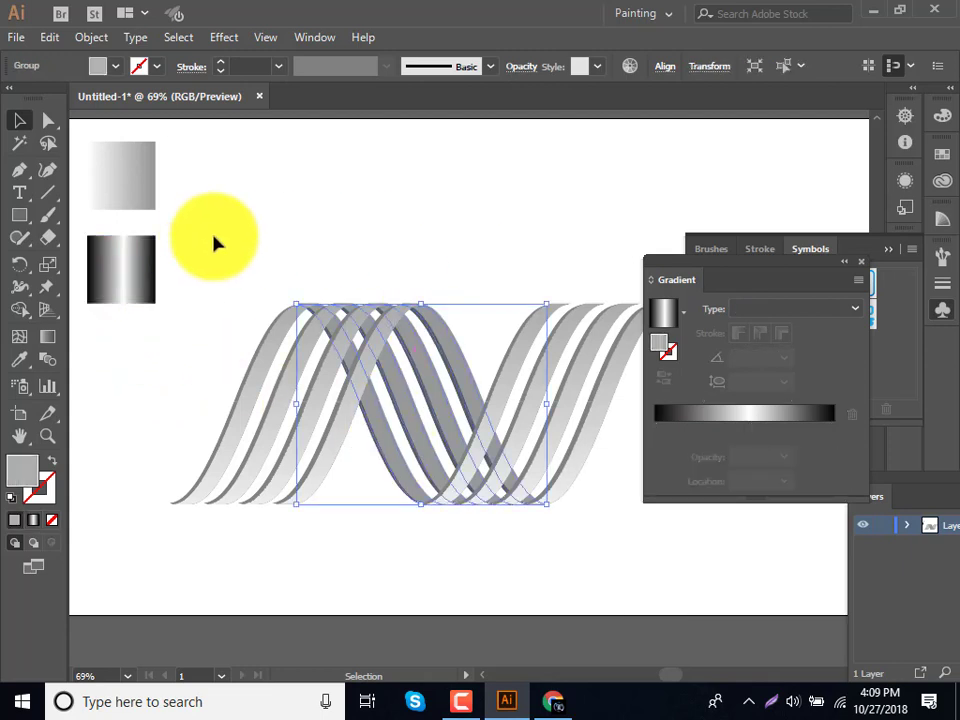
left_click(19, 362)
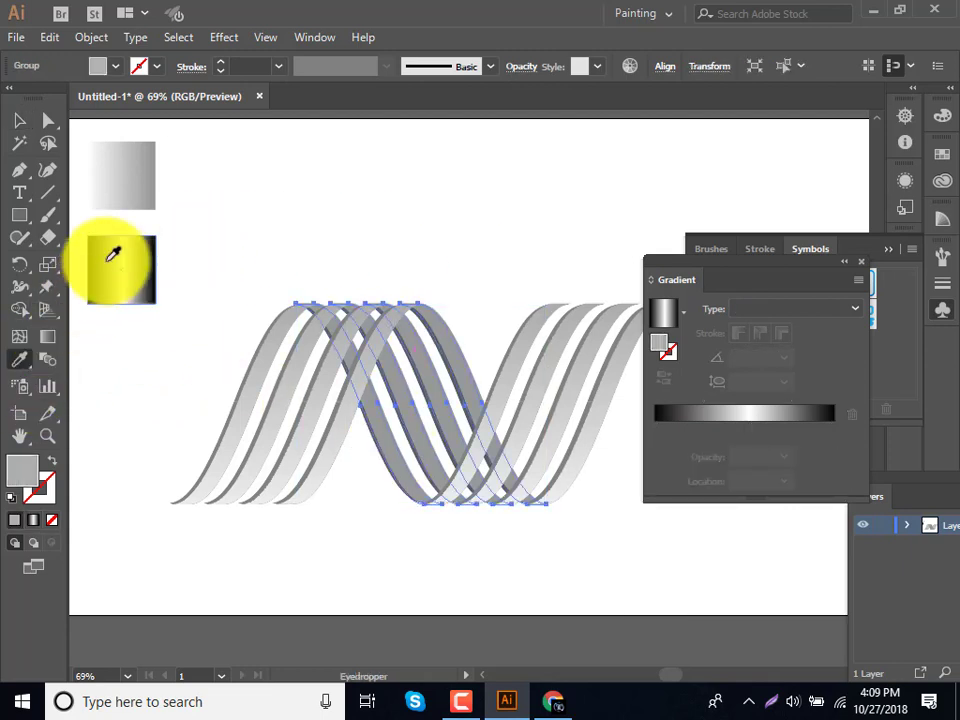
left_click(110, 264)
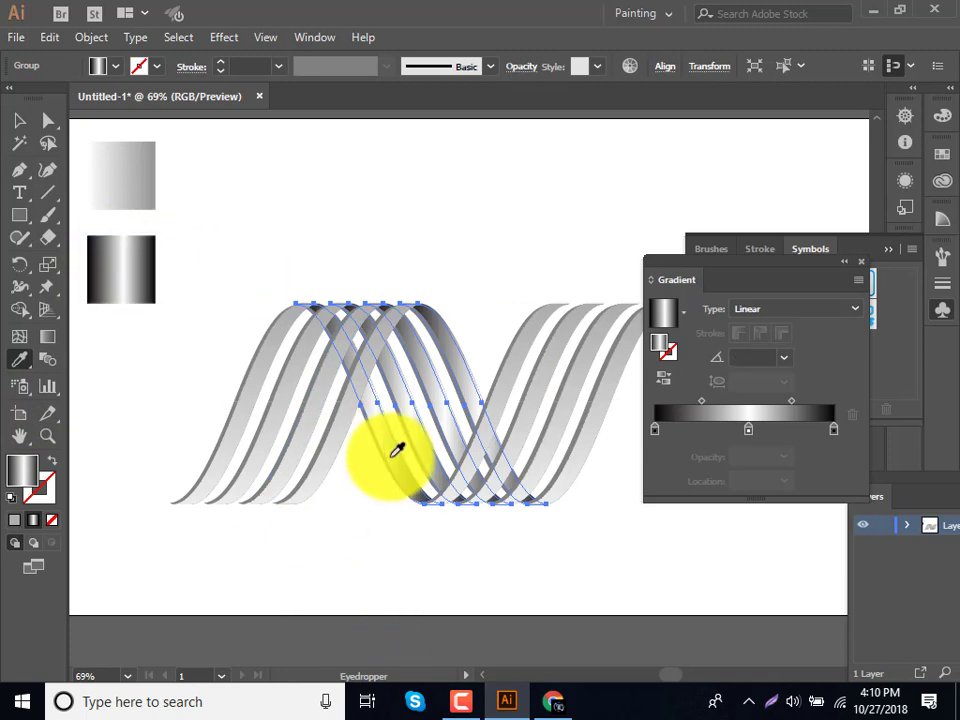
left_click(19, 120)
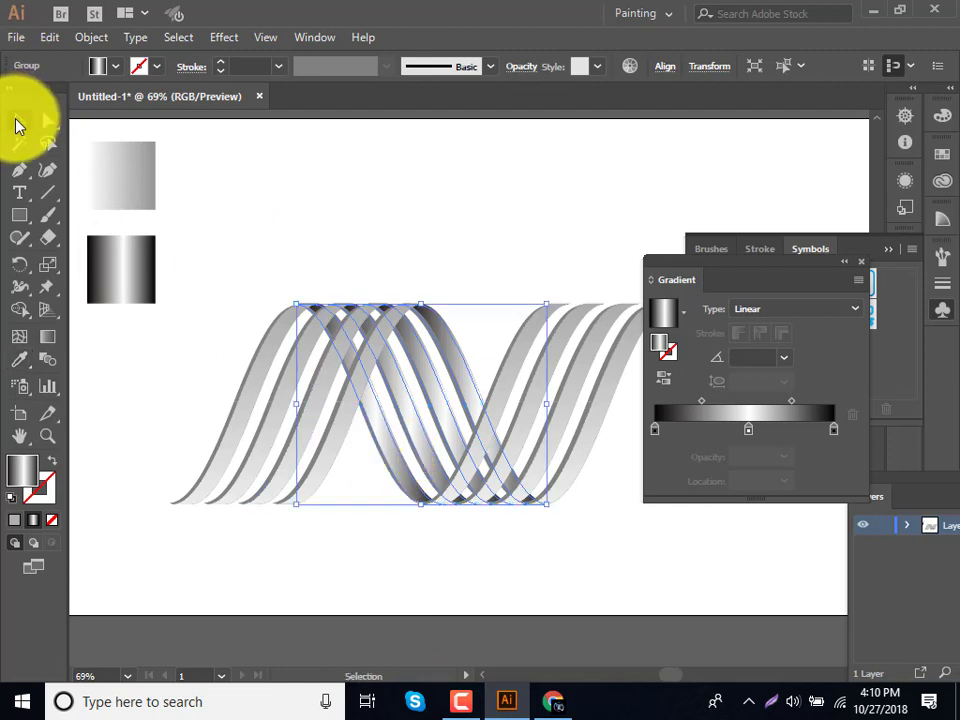
left_click(318, 218)
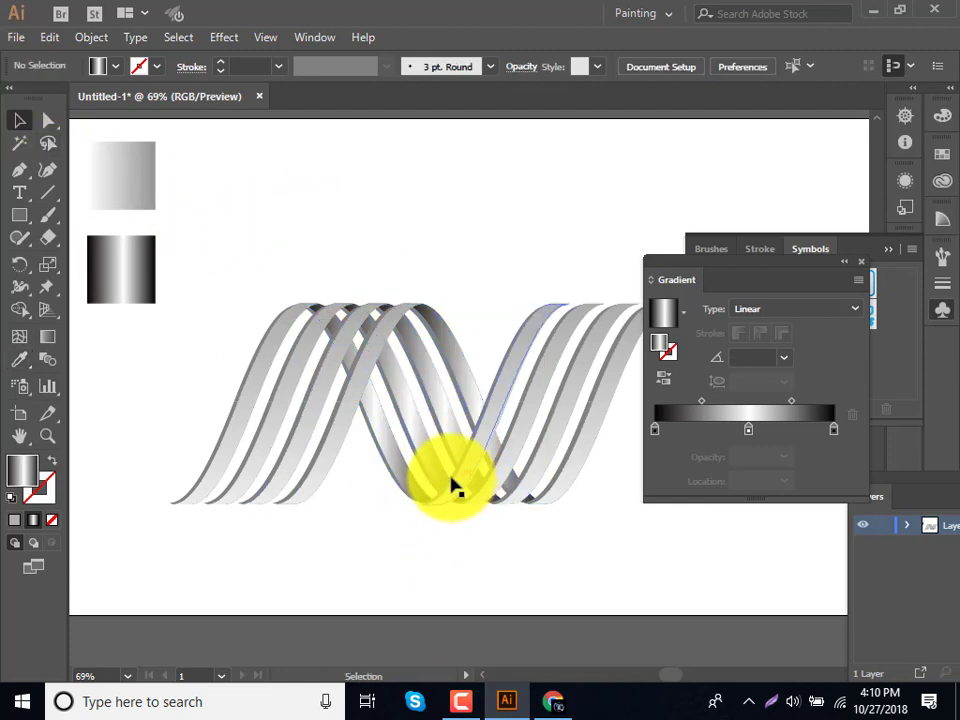
left_click_drag(214, 361, 585, 513)
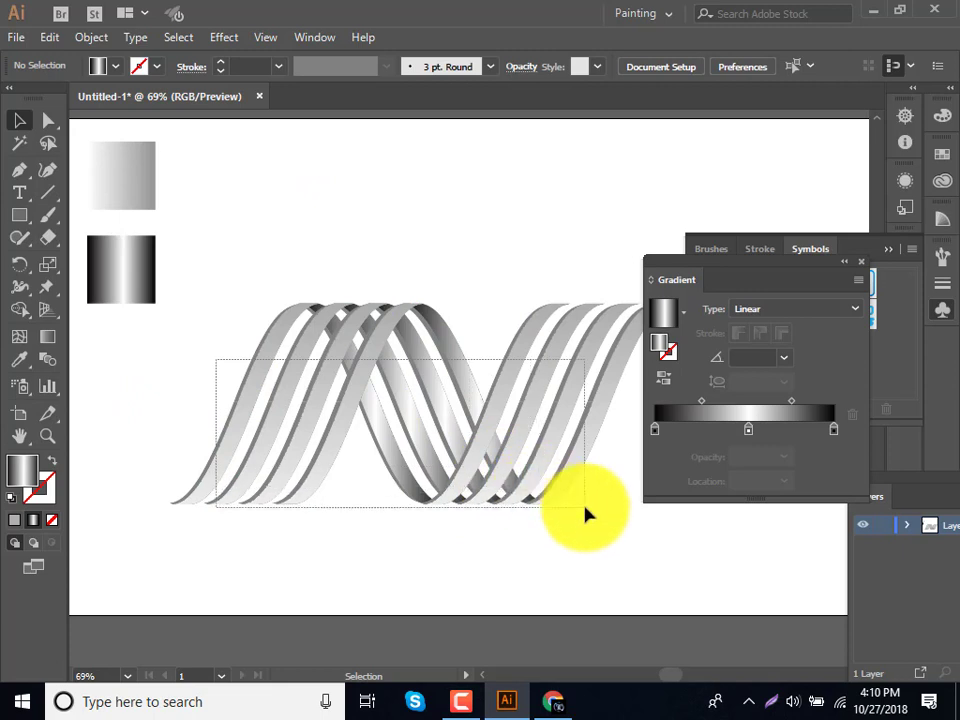
Draw a rectangle near the top of the page, deleting an extra one drawn over the ribbons.
left_click(19, 215)
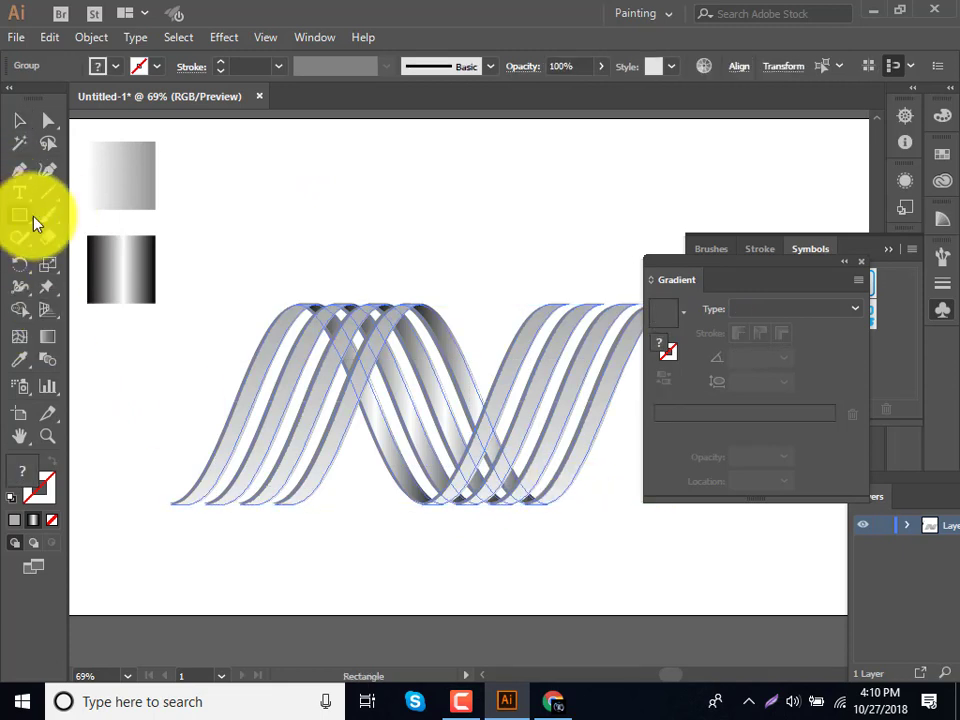
mouse_move(187, 189)
left_mouse_down()
mouse_move(572, 560)
mouse_move(360, 130)
left_mouse_up()
key("period")
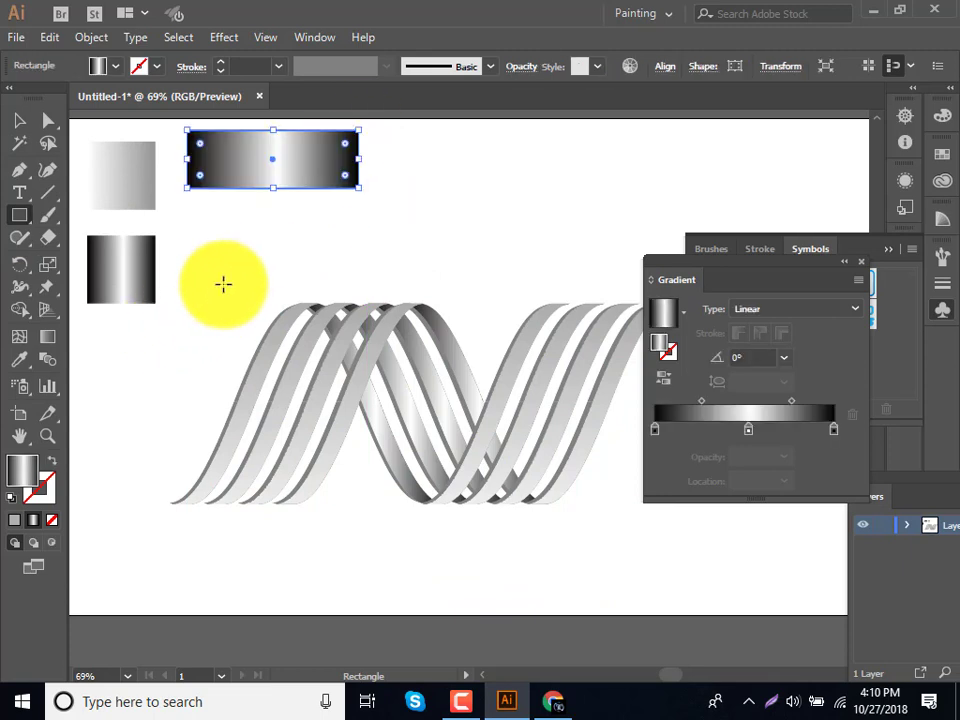
mouse_move(213, 285)
left_mouse_down()
mouse_move(558, 553)
mouse_move(609, 543)
left_mouse_up()
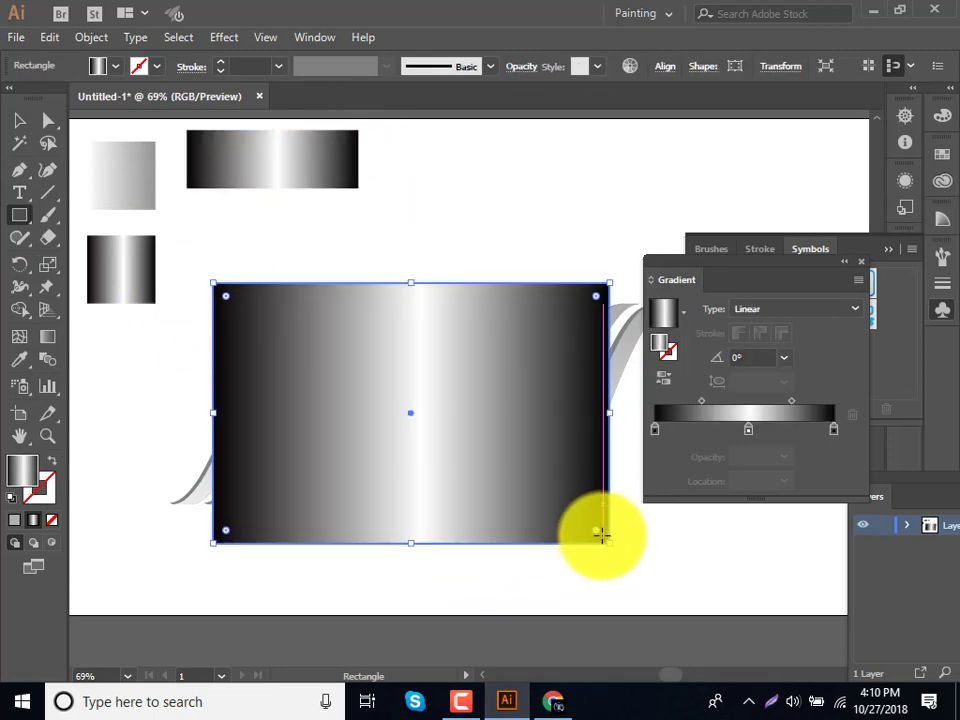
key("Delete")
Stretch the top rectangle to about 839 × 715 px so it covers the whole wave.
key("v")
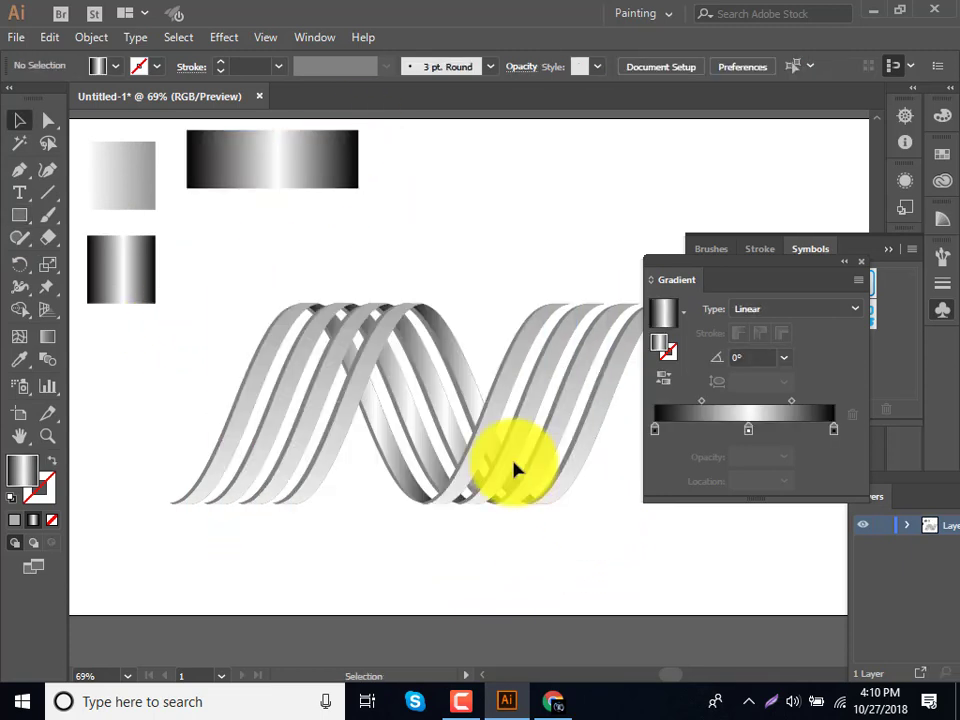
left_click_drag(229, 307, 580, 513)
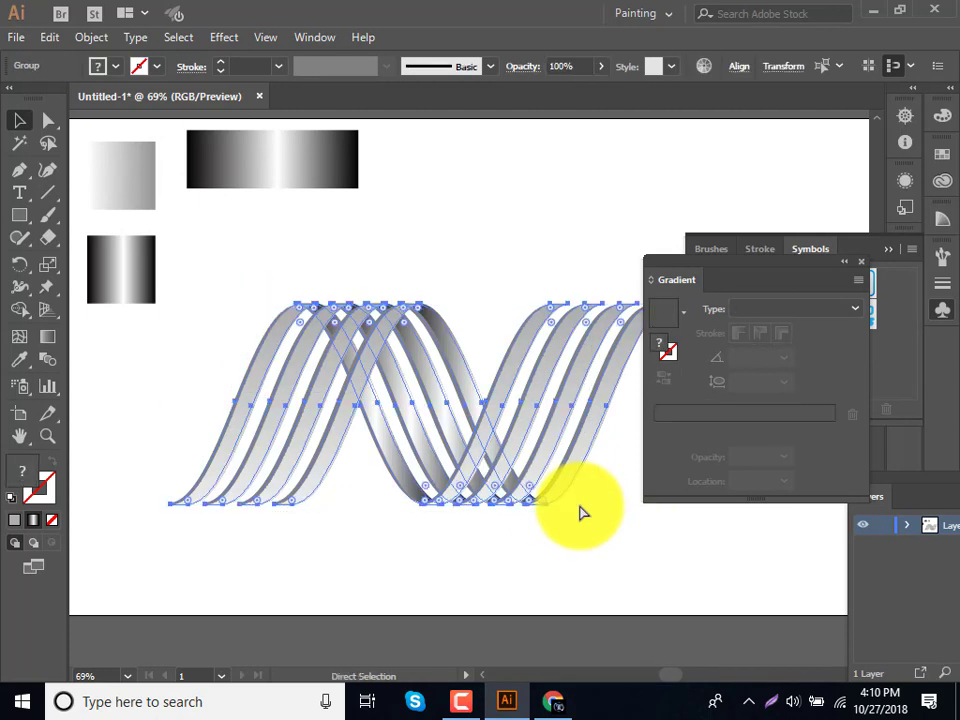
left_click(345, 150)
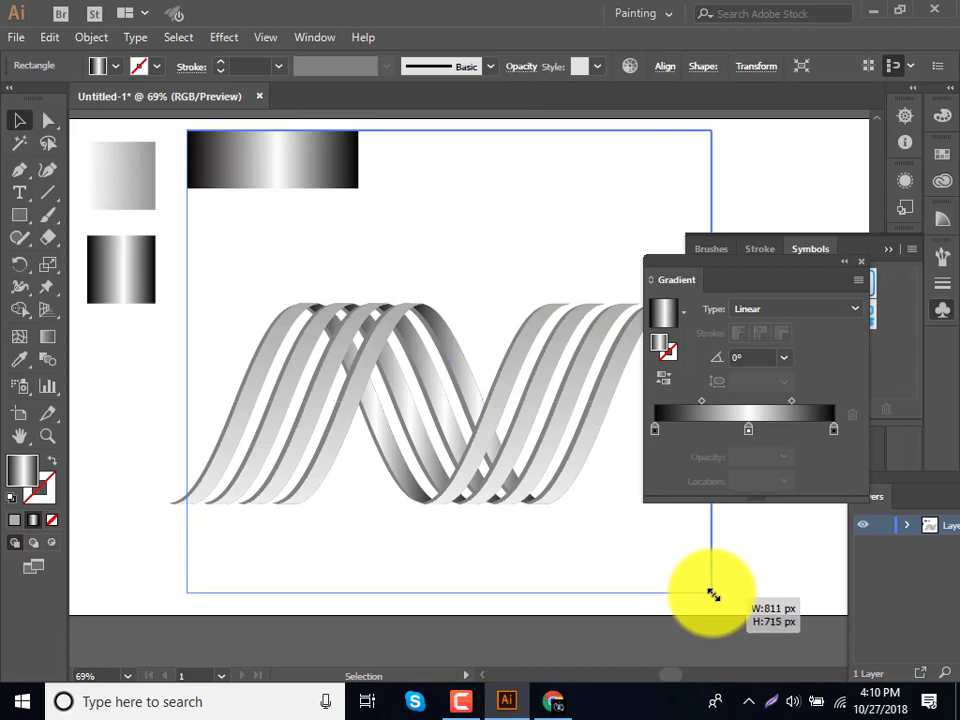
left_click_drag(359, 189, 713, 592)
left_click_drag(186, 361, 163, 363)
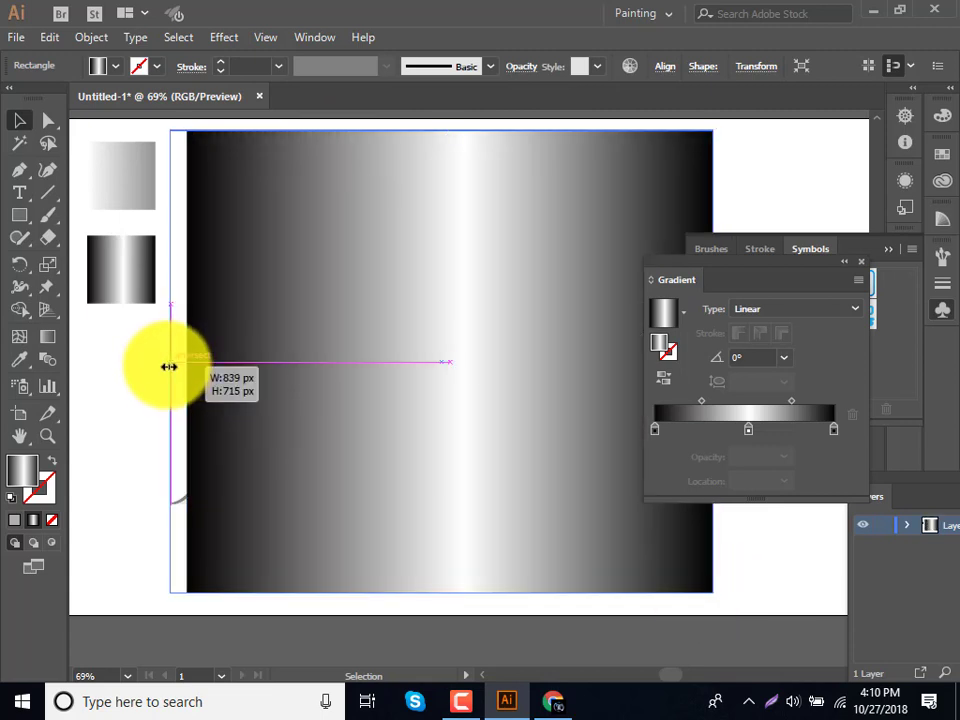
Fill the large rectangle with solid near-black 070404.
left_click(15, 520)
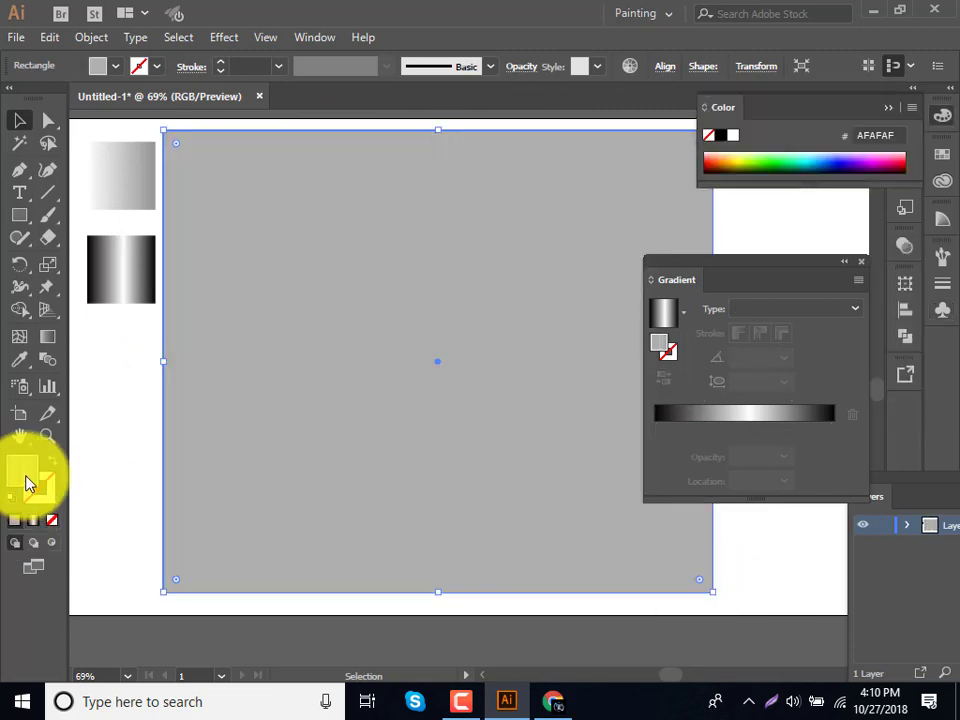
double_click(22, 476)
left_click(396, 452)
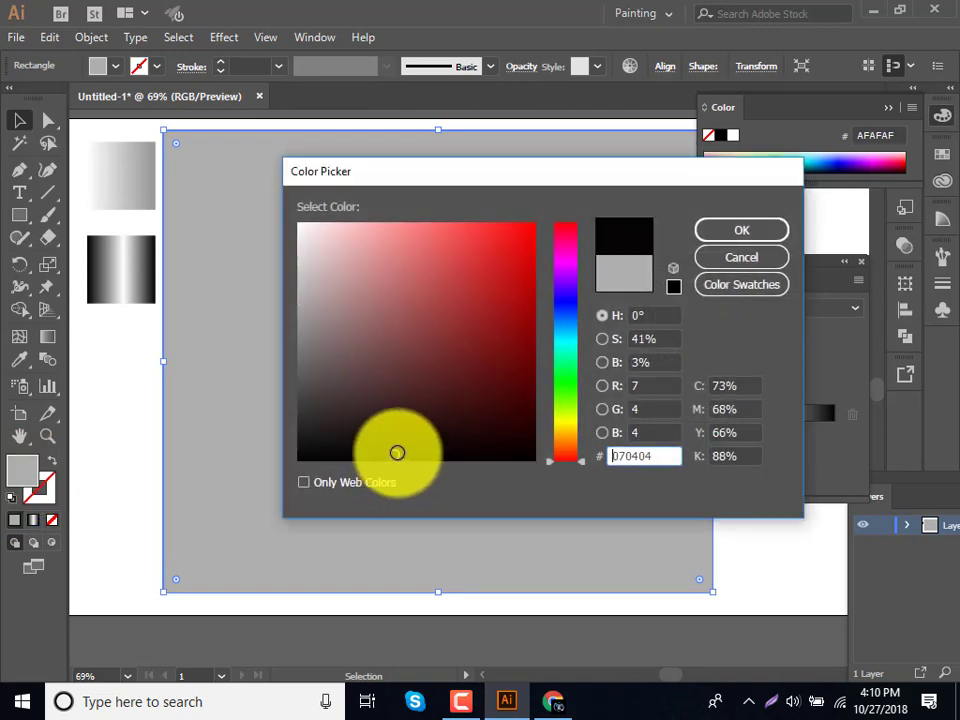
left_click(758, 231)
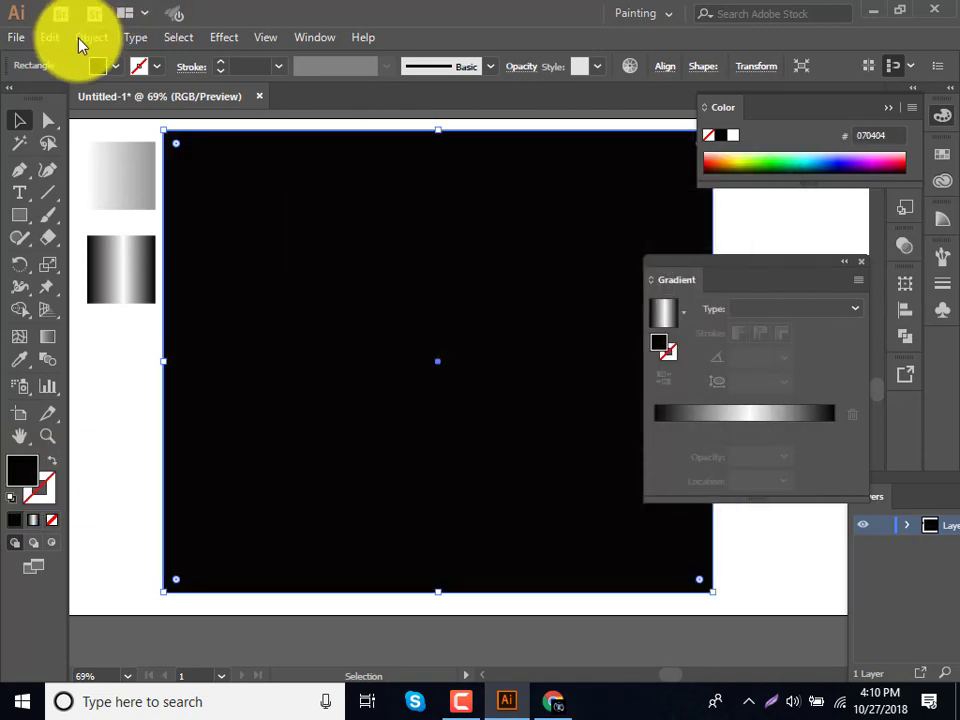
Send the black rectangle behind the ribbons, bring the ribbons to front, and frame the wave.
left_click(86, 38)
mouse_move(200, 34)
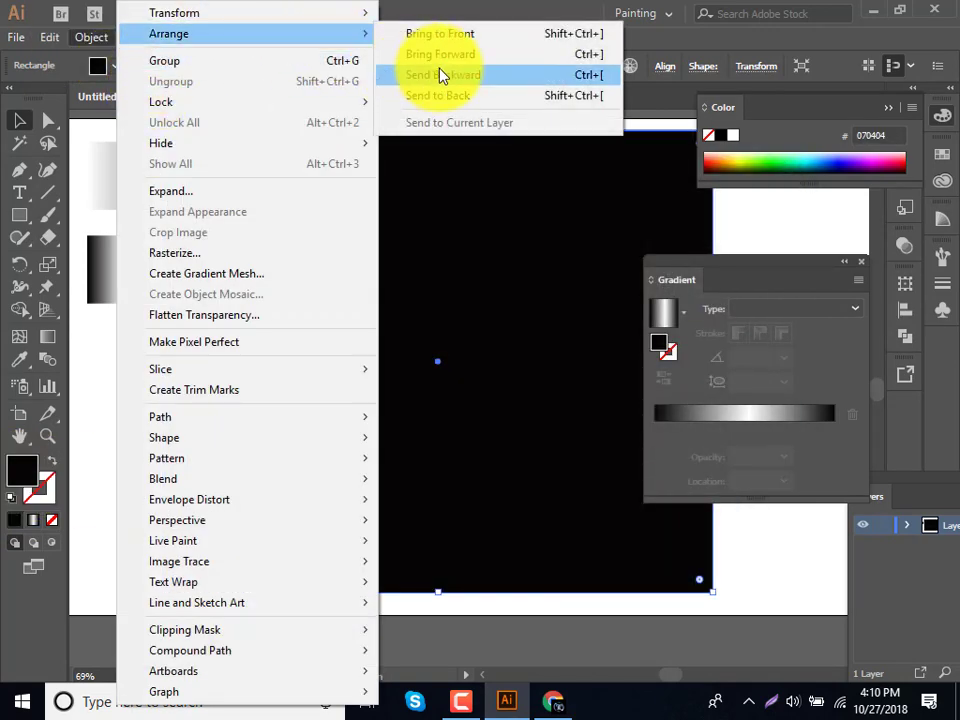
left_click(443, 75)
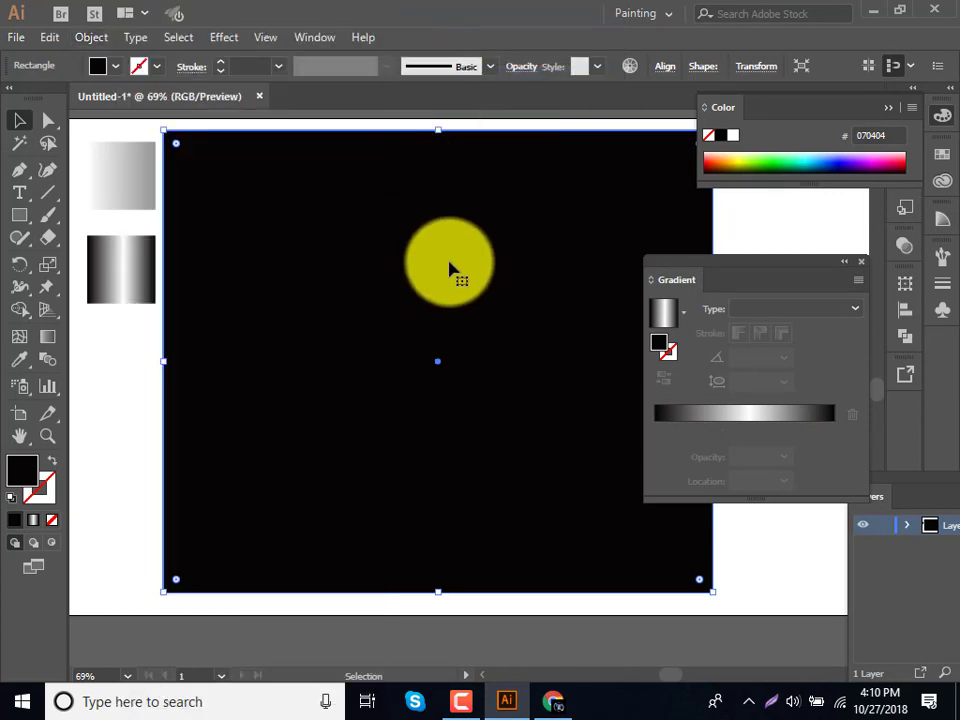
left_click_drag(452, 268, 506, 446)
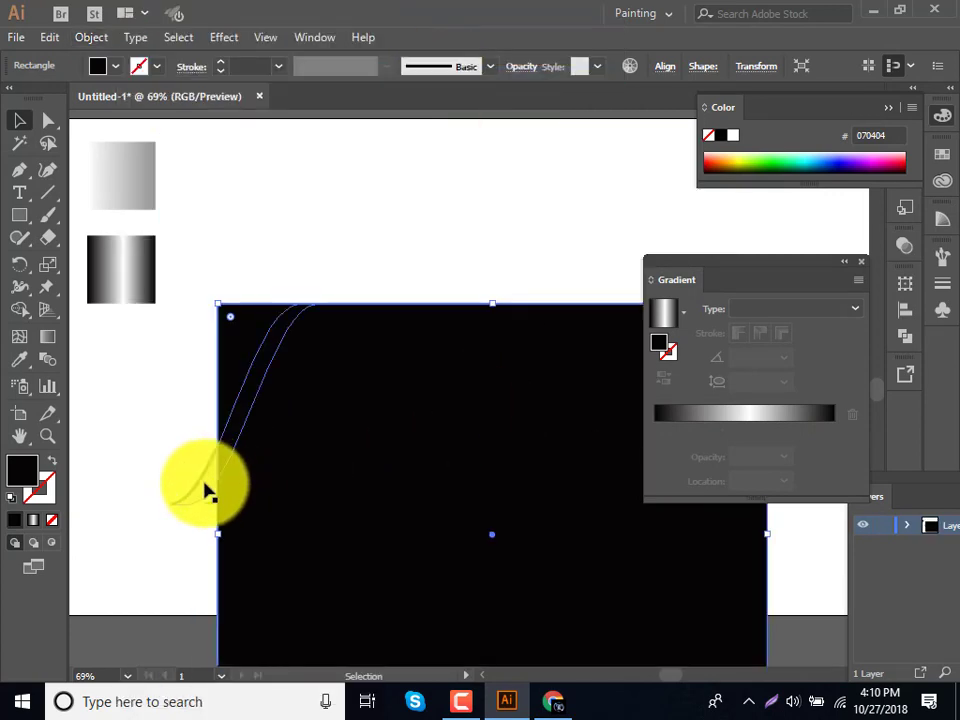
left_click(208, 492)
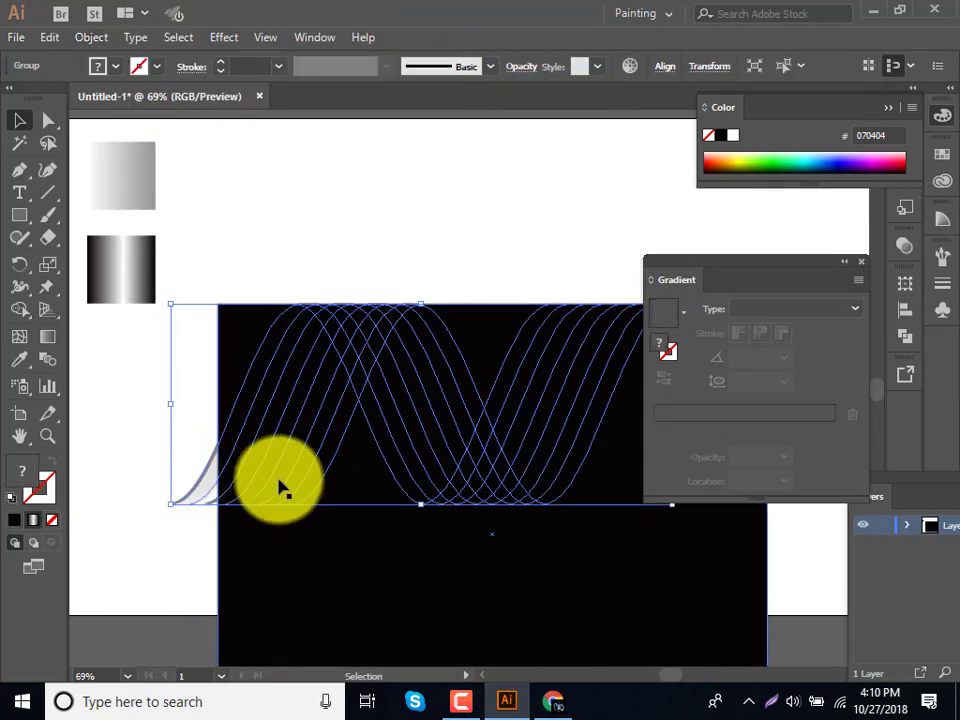
left_click(91, 37)
left_click(480, 36)
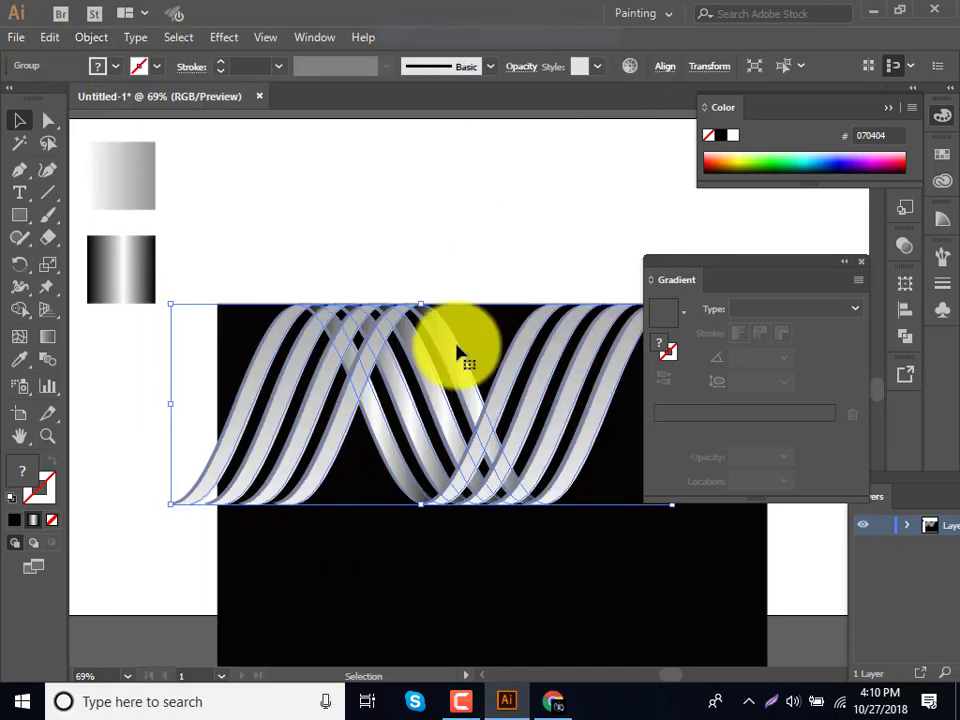
left_click_drag(484, 612, 387, 492)
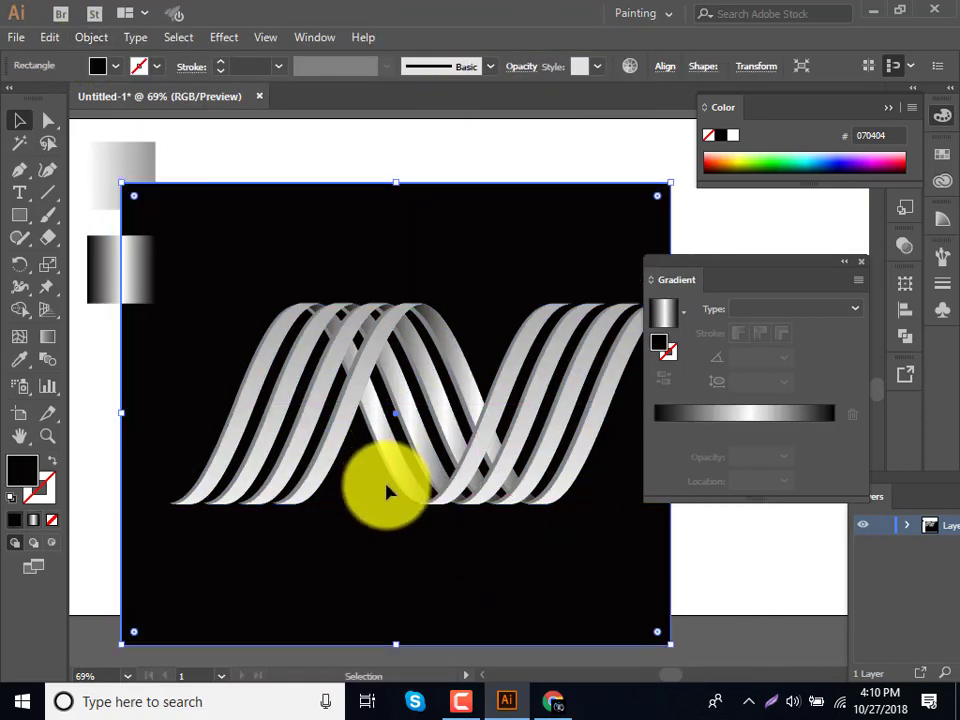
left_click(743, 566)
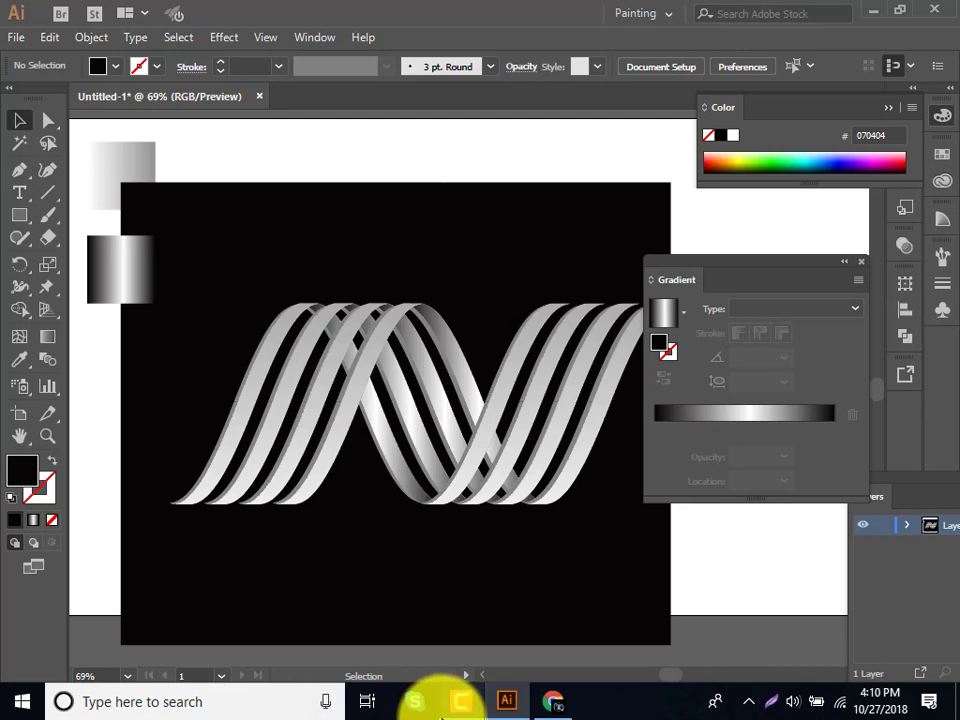
left_click(458, 702)
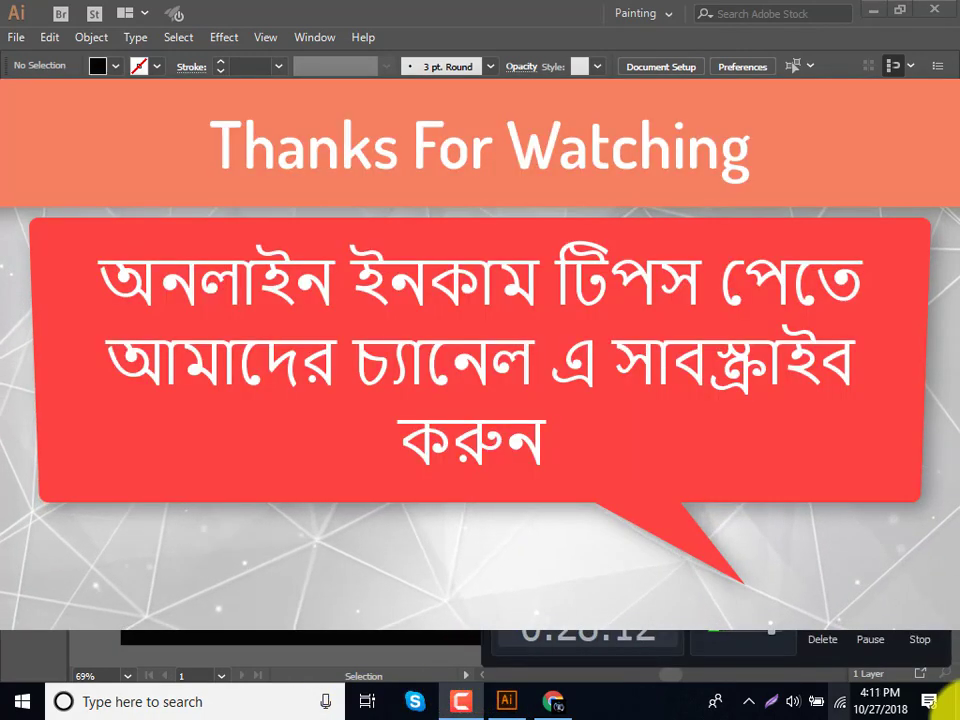
left_click(921, 639)
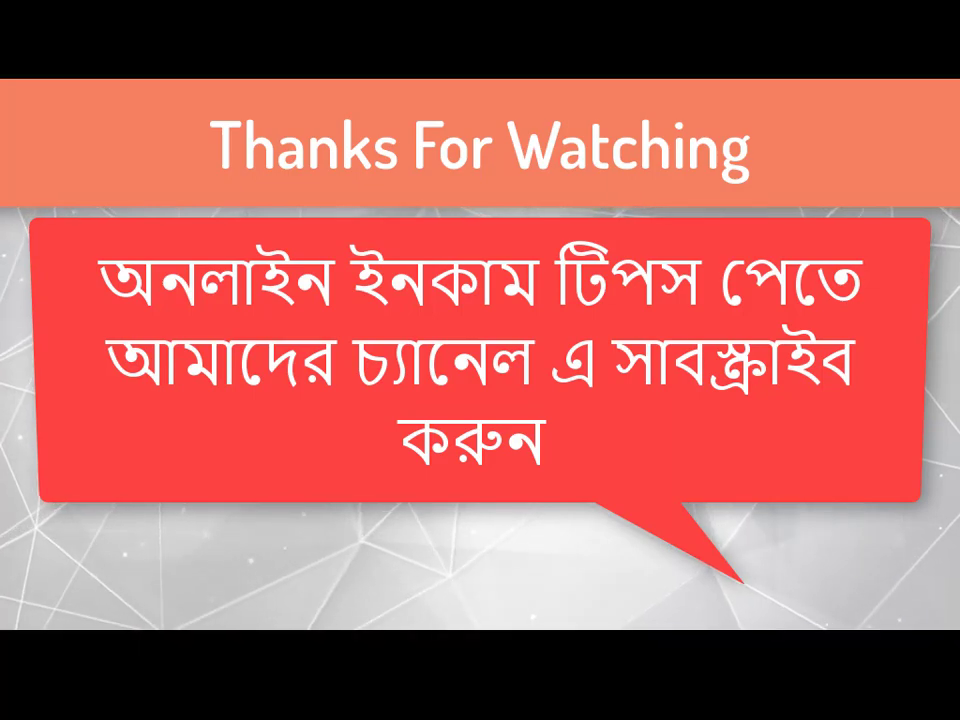